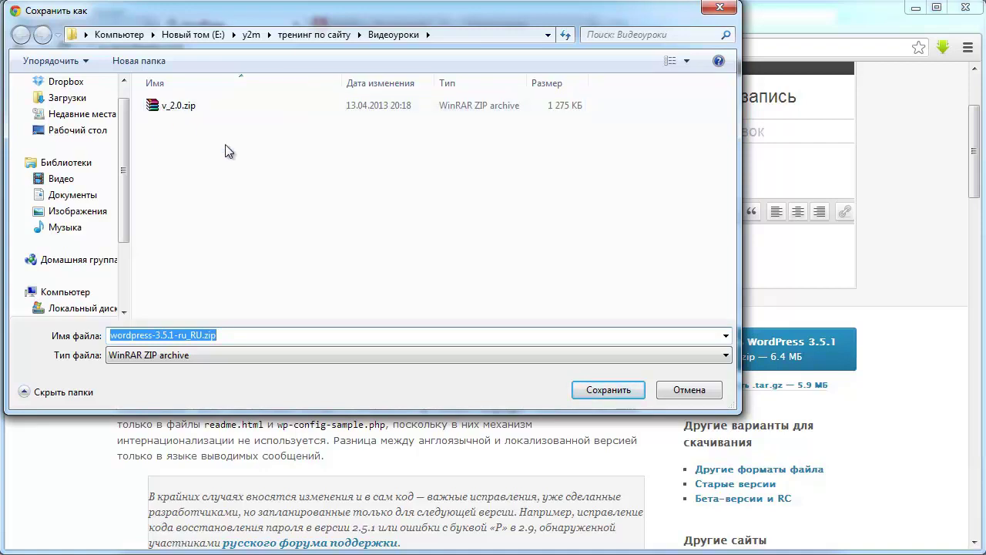
# - Save wordpress-3.5.1-ru_RU.zip into the Видеоуроки folder and go to the FileZilla site
pyautogui.click(599, 394)
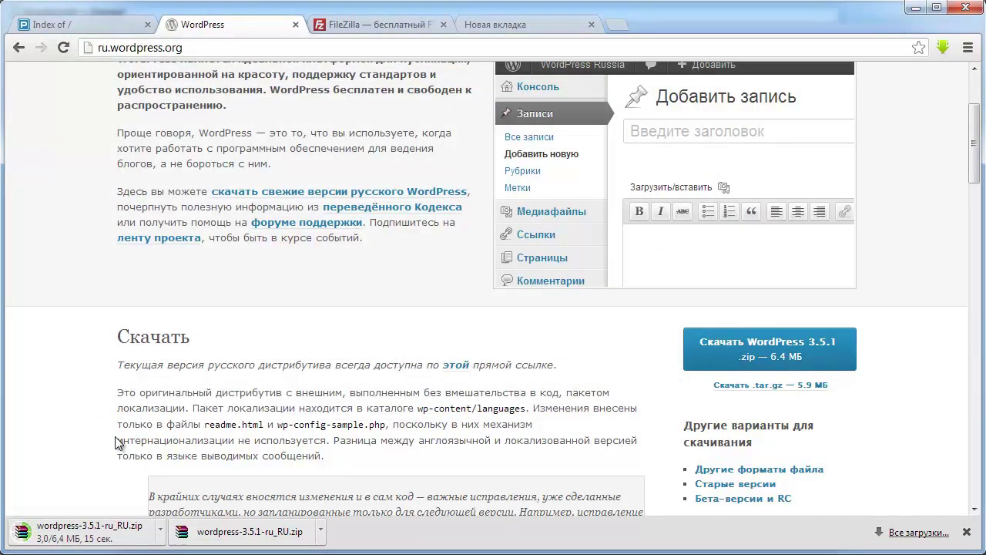
pyautogui.click(358, 27)
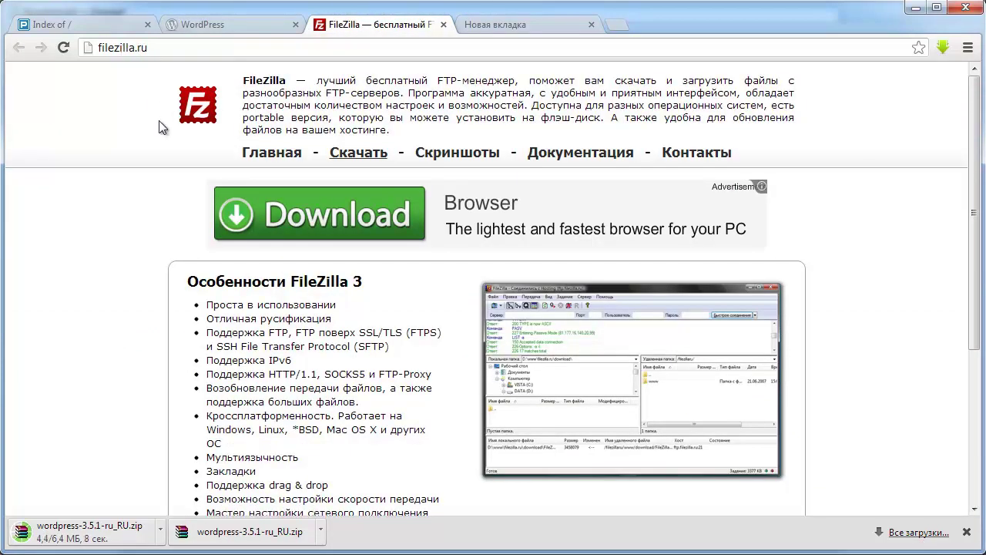
# - Download the recommended FileZilla 3.6.0.2 Windows installer into the Видеоуроки folder
pyautogui.scroll(-1, 150, 231)
pyautogui.scroll(1, 159, 238)
pyautogui.click(364, 164)
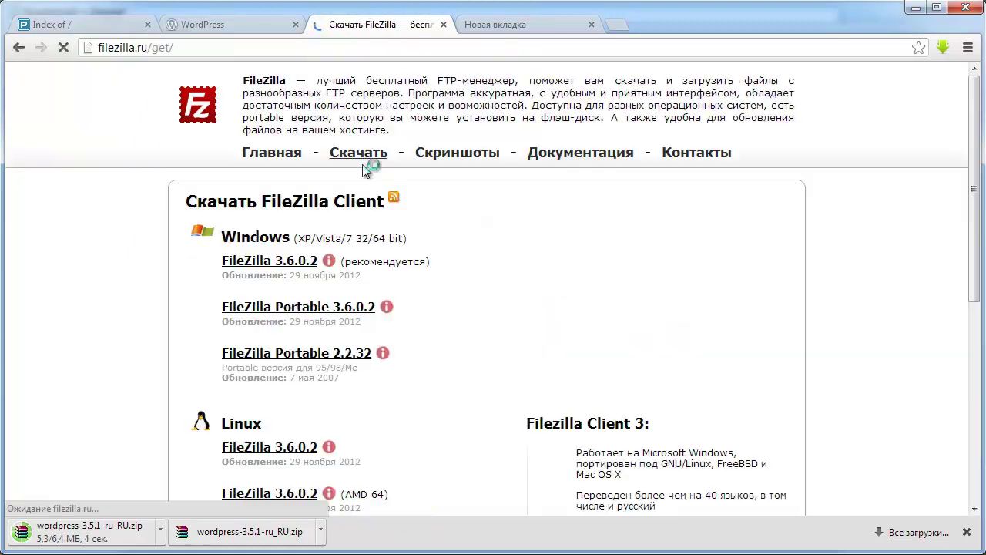
pyautogui.scroll(-5, 381, 303)
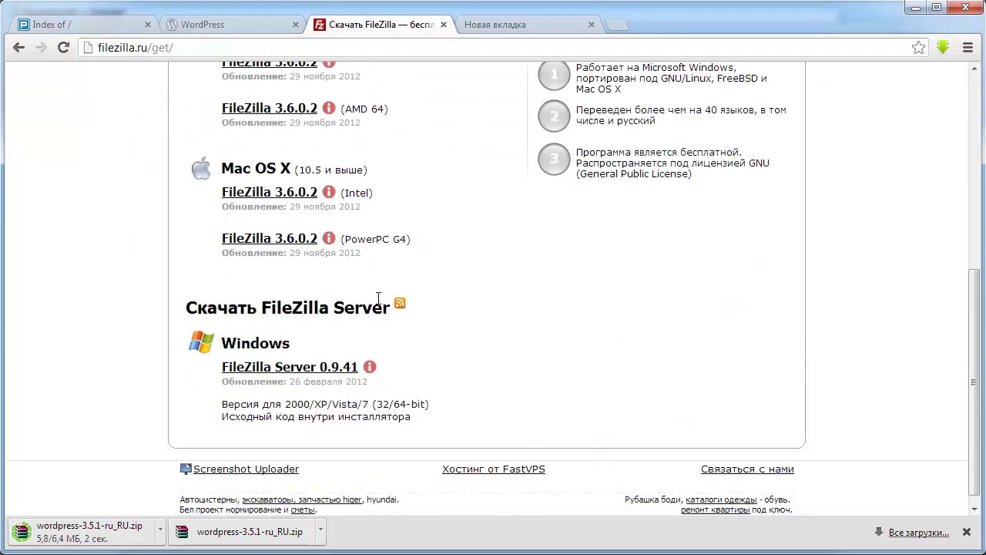
pyautogui.scroll(4, 379, 299)
pyautogui.scroll(1, 378, 304)
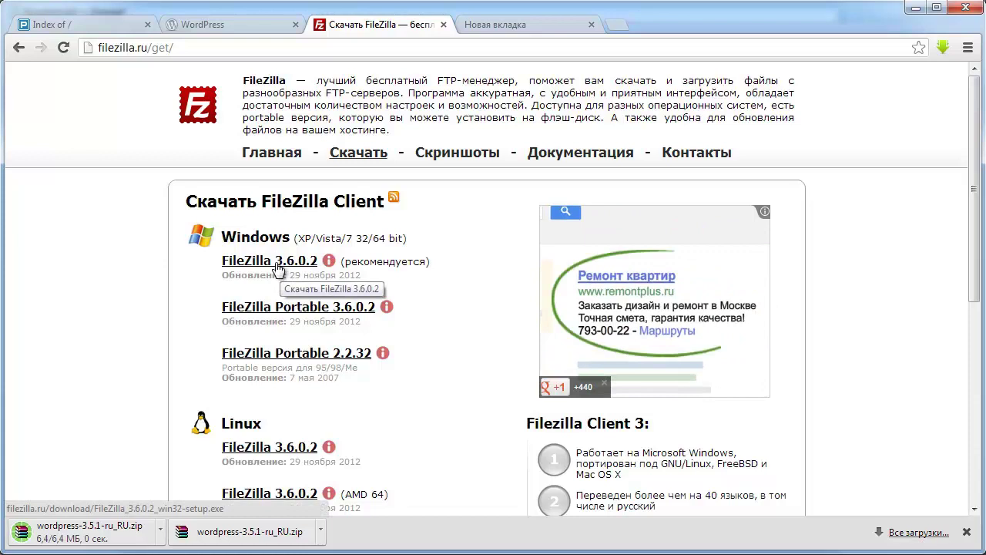
pyautogui.click(275, 265)
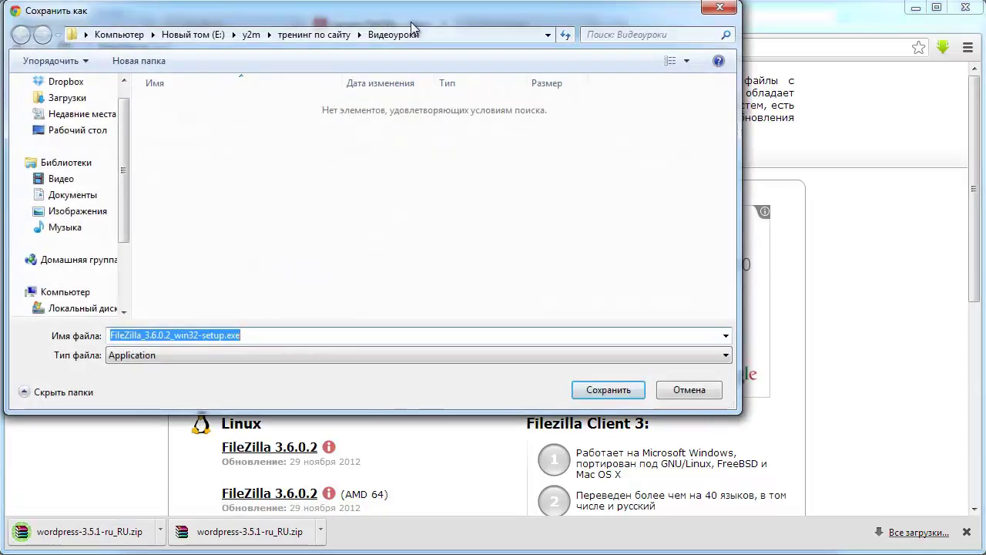
pyautogui.click(606, 391)
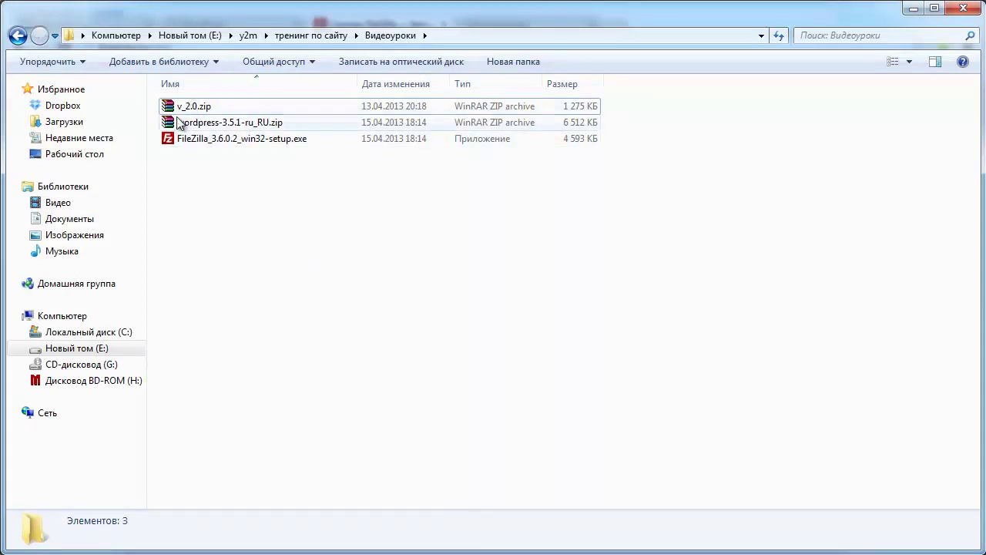
# - Install FileZilla Client 3.6.0.2 with all default options, then launch it
pyautogui.click(185, 142)
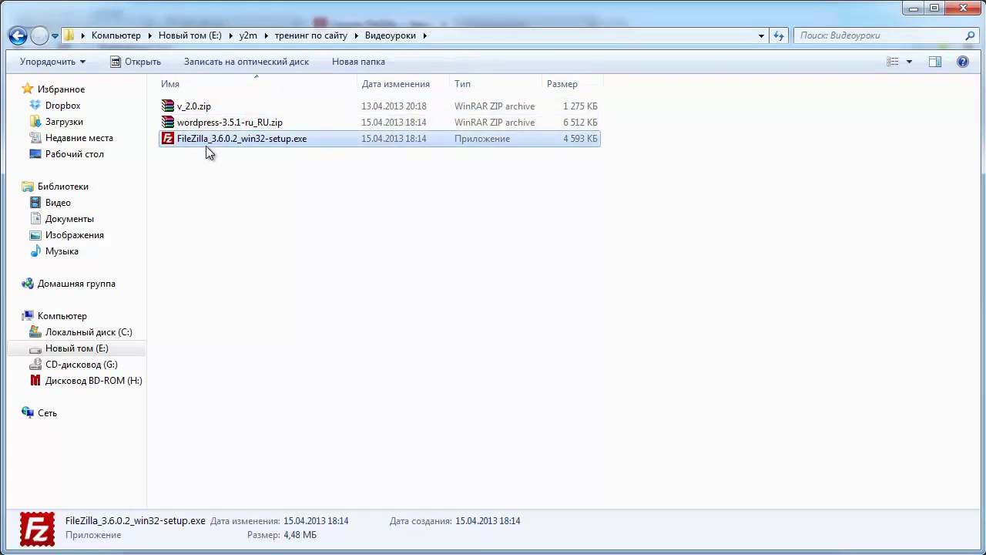
pyautogui.doubleClick(262, 138)
pyautogui.click(626, 289)
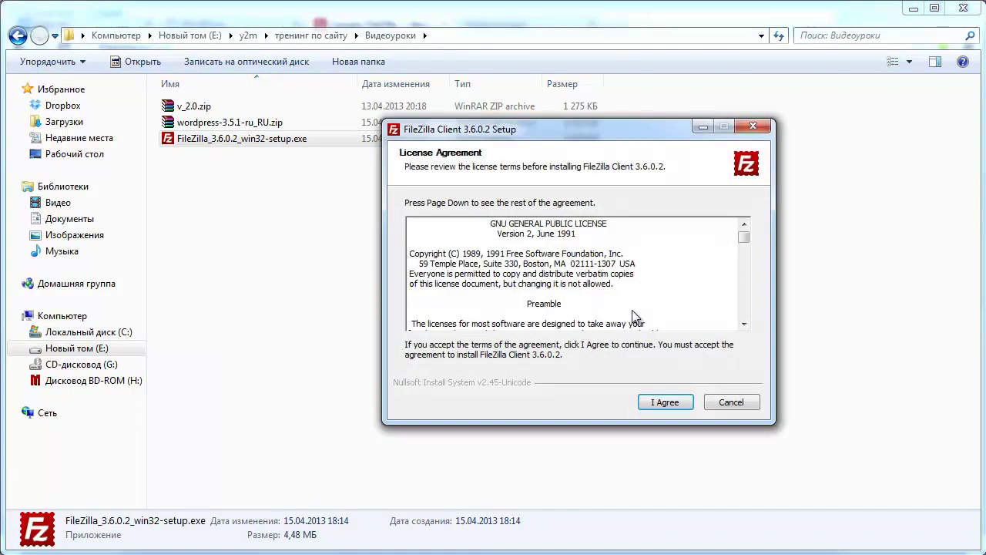
pyautogui.press('Return')
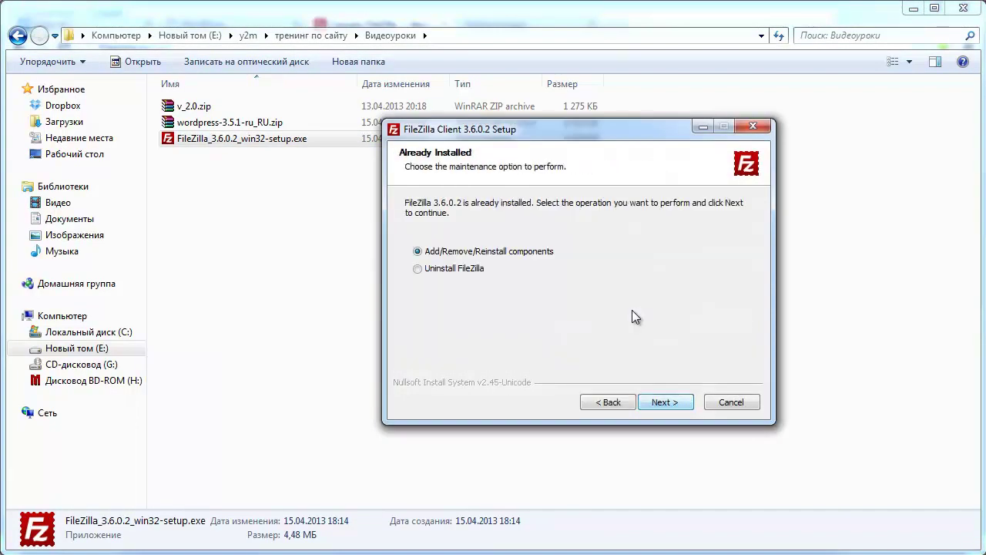
pyautogui.press('Return')
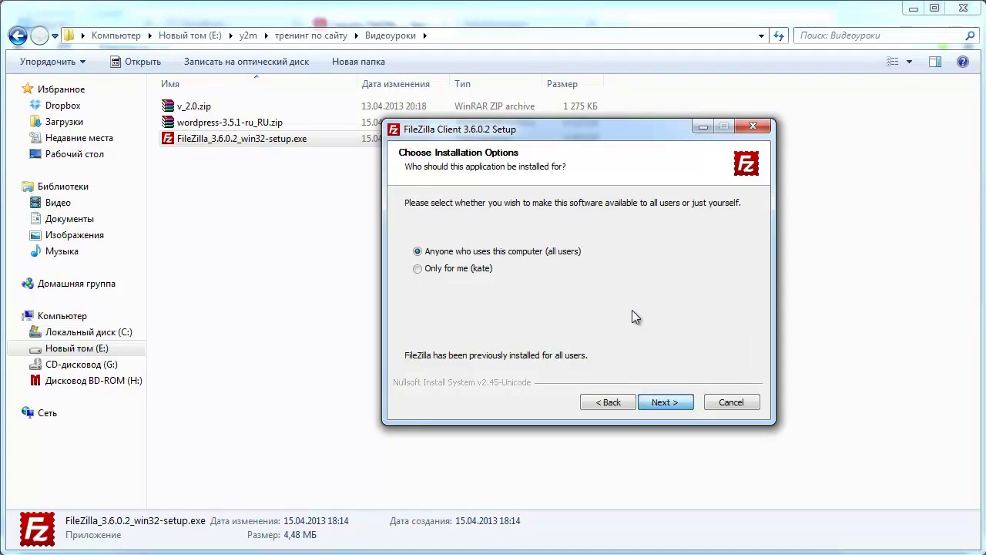
pyautogui.press('Return')
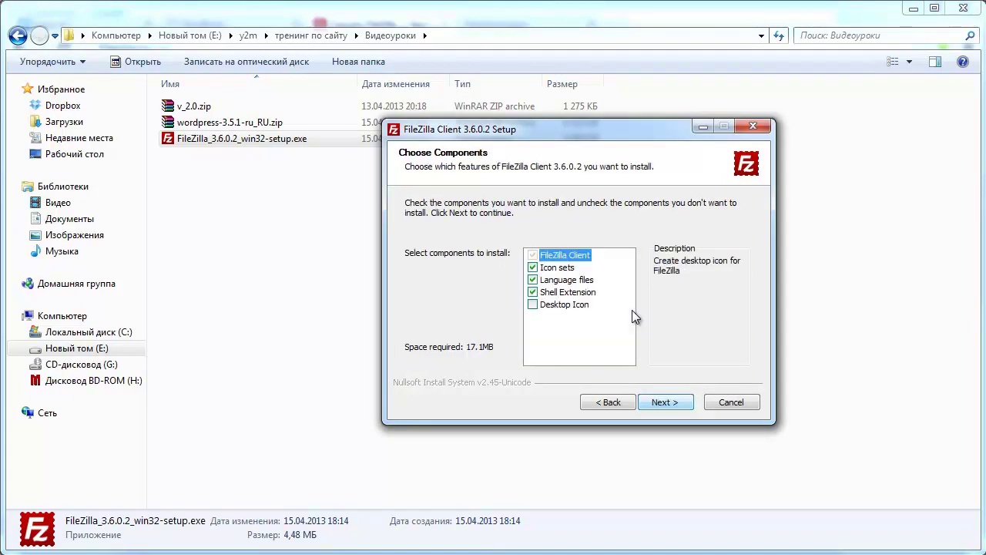
pyautogui.press('Return')
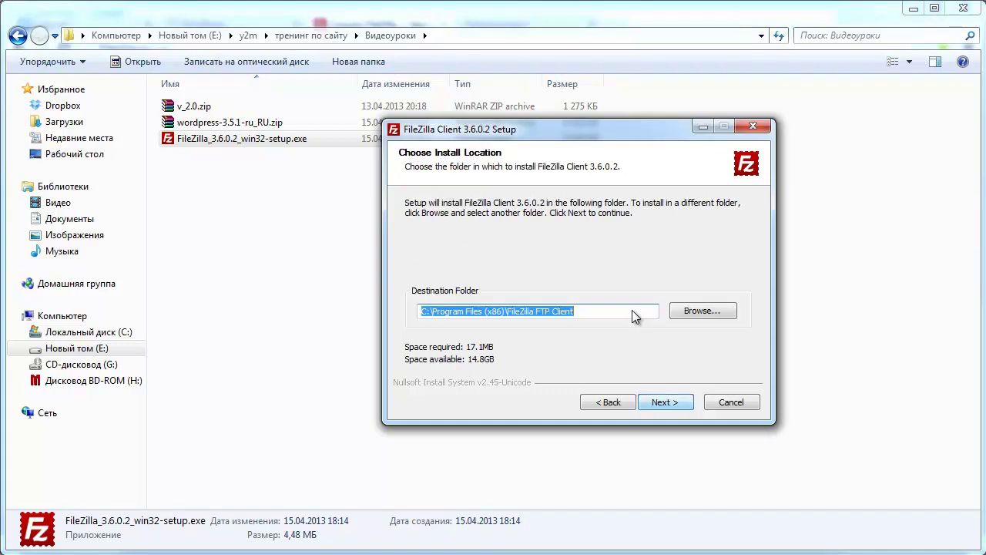
pyautogui.press('Return')
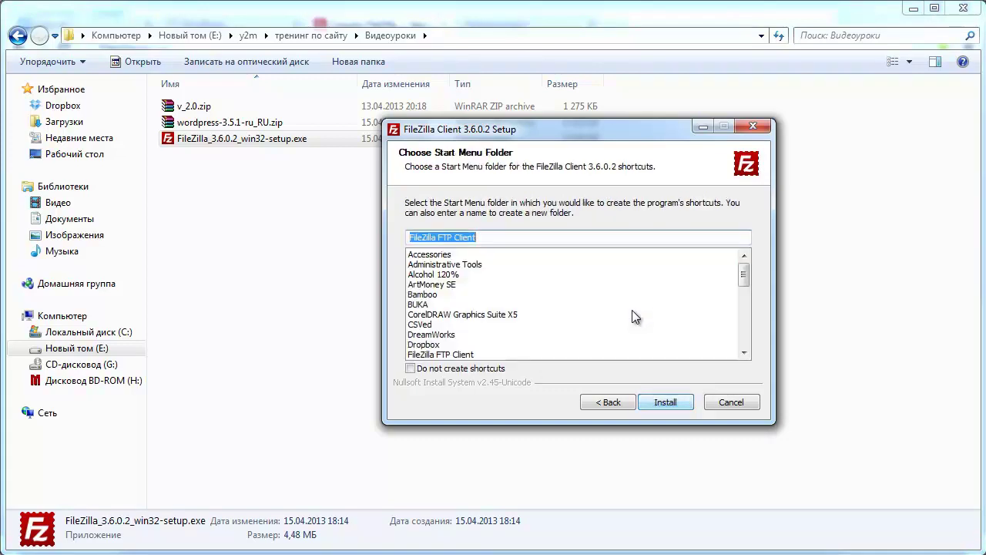
pyautogui.press('Return')
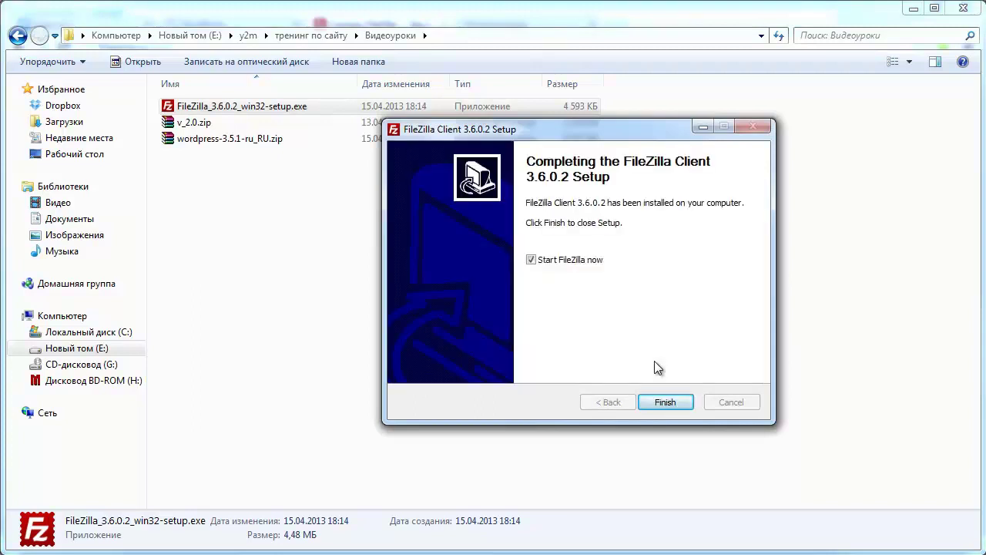
pyautogui.click(665, 402)
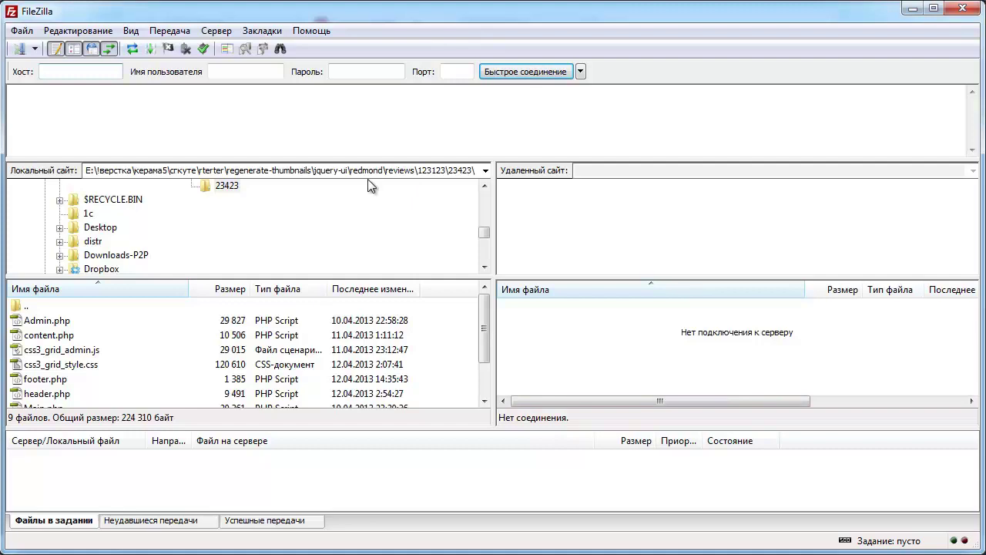
# - Add a new Site Manager entry named 'мой сайт' under Мои Сайты
pyautogui.click(19, 50)
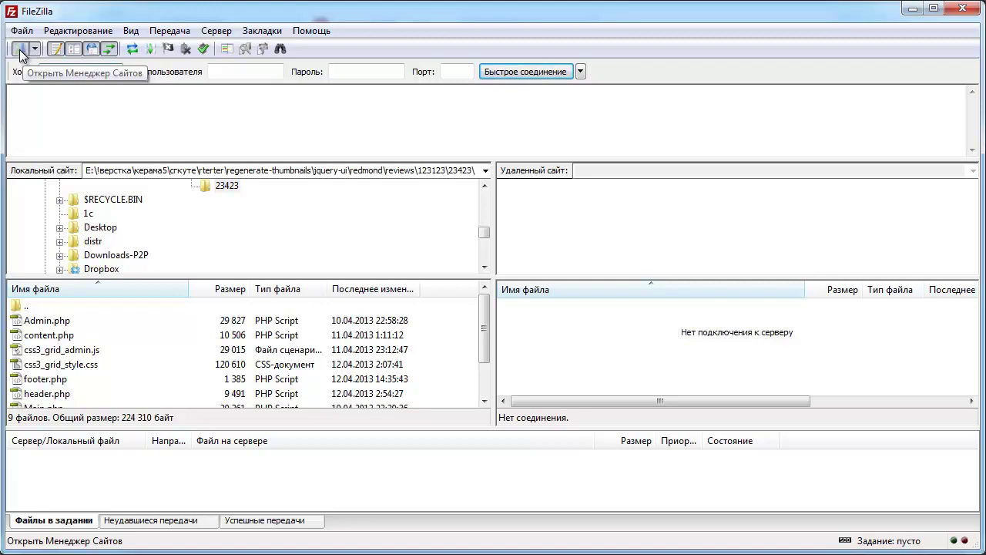
pyautogui.click(316, 348)
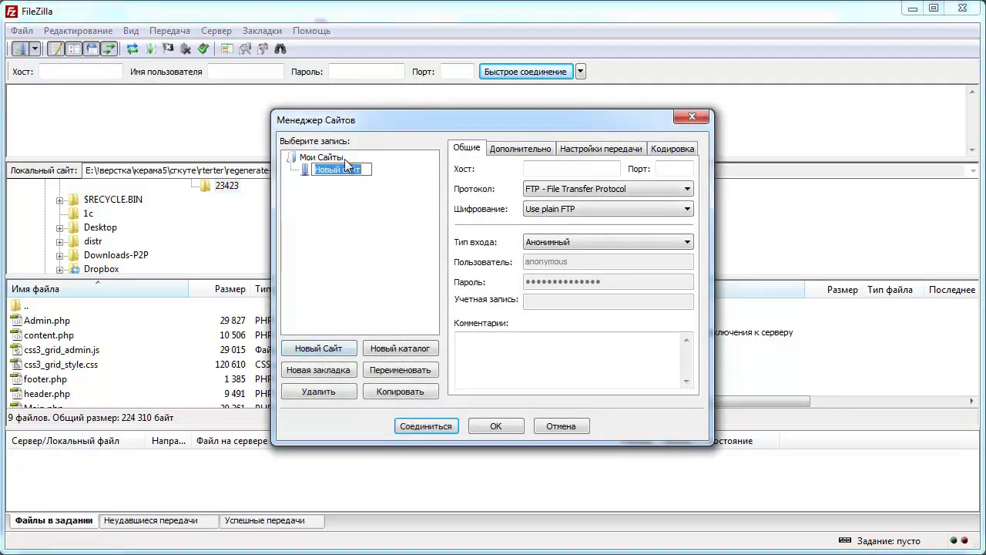
pyautogui.write('мой')
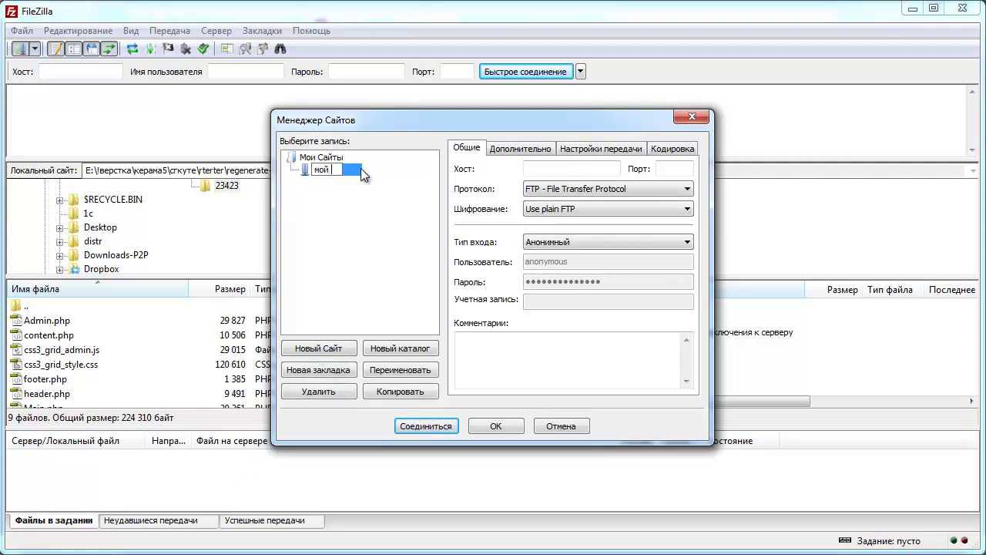
pyautogui.write(' сайт')
pyautogui.click(549, 169)
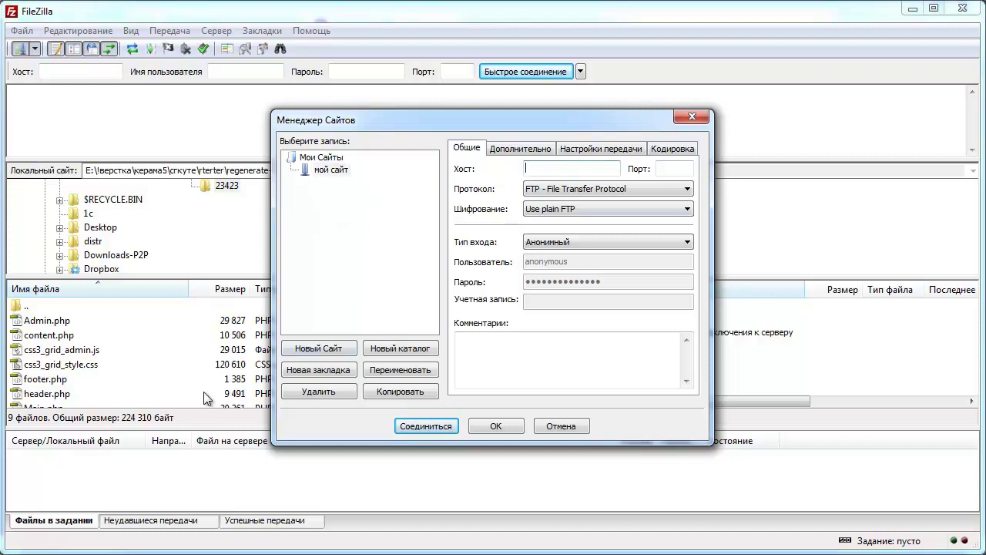
# - Copy the FTP server IP 91.219.194.39 from the account letter into the Host field
pyautogui.hotkey('alt', 'Tab')
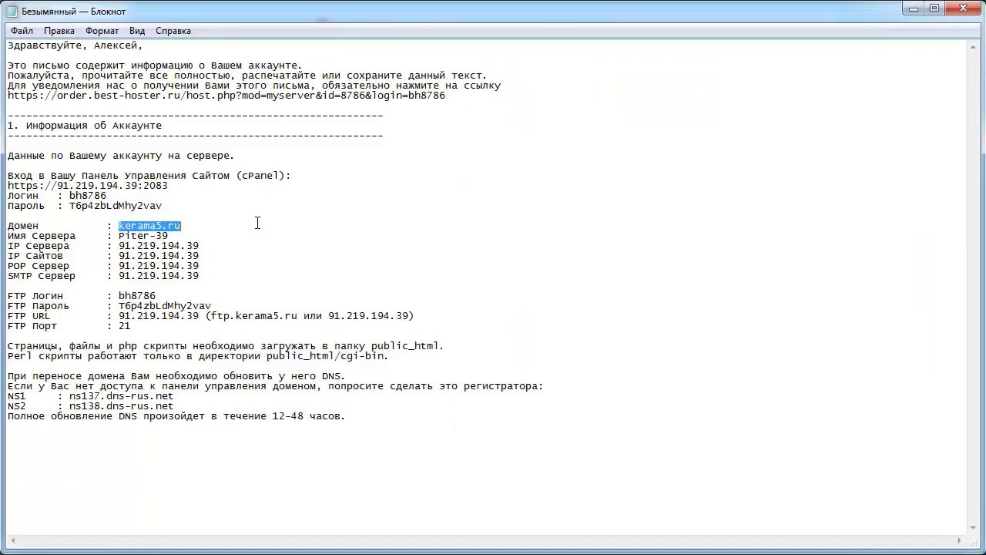
pyautogui.click(198, 266)
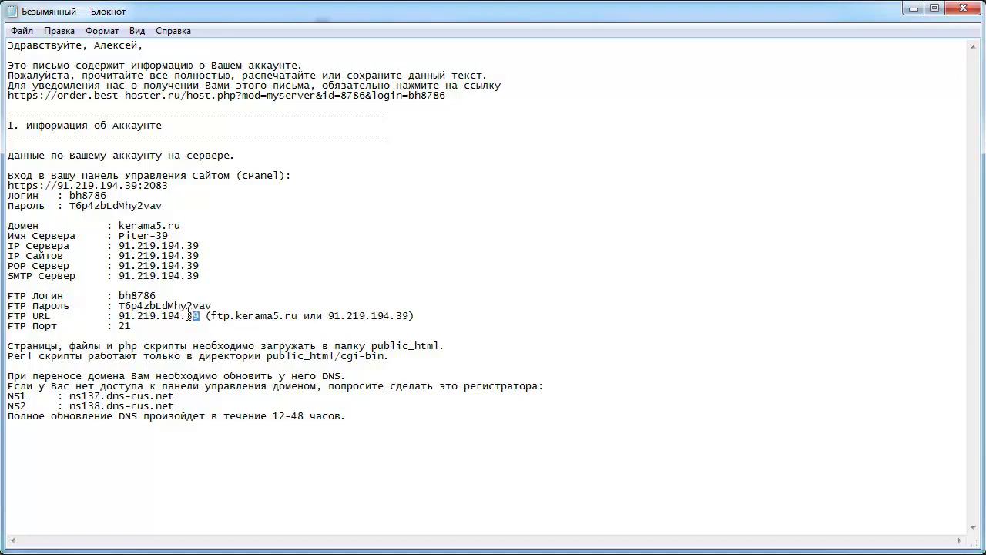
pyautogui.moveTo(189, 313); pyautogui.dragTo(137, 315)
pyautogui.rightClick(137, 317)
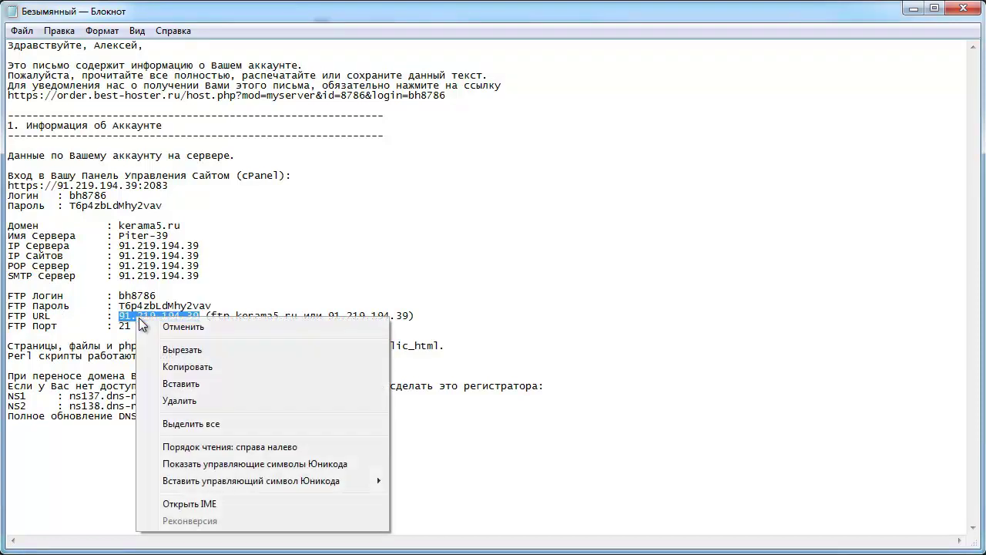
pyautogui.click(151, 366)
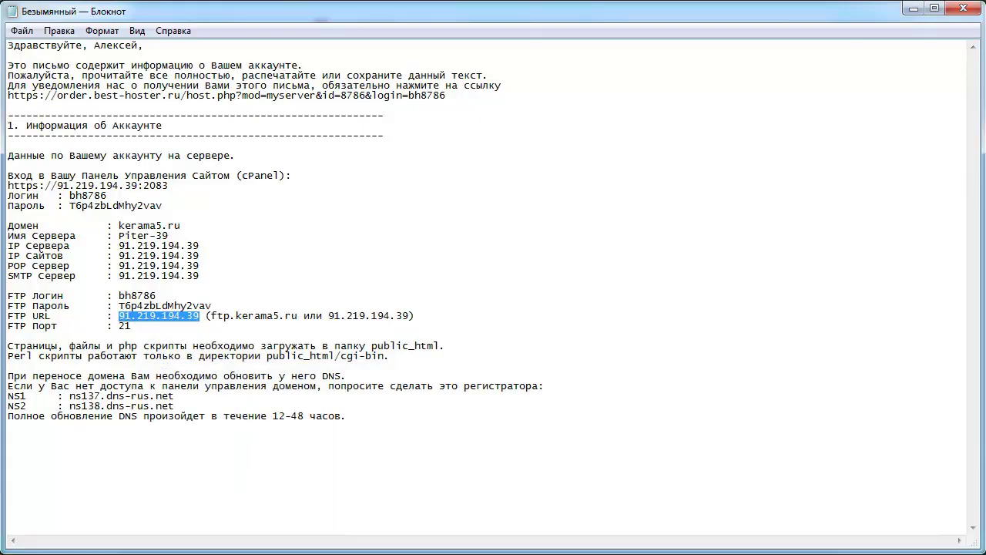
pyautogui.hotkey('alt', 'Tab')
pyautogui.rightClick(546, 167)
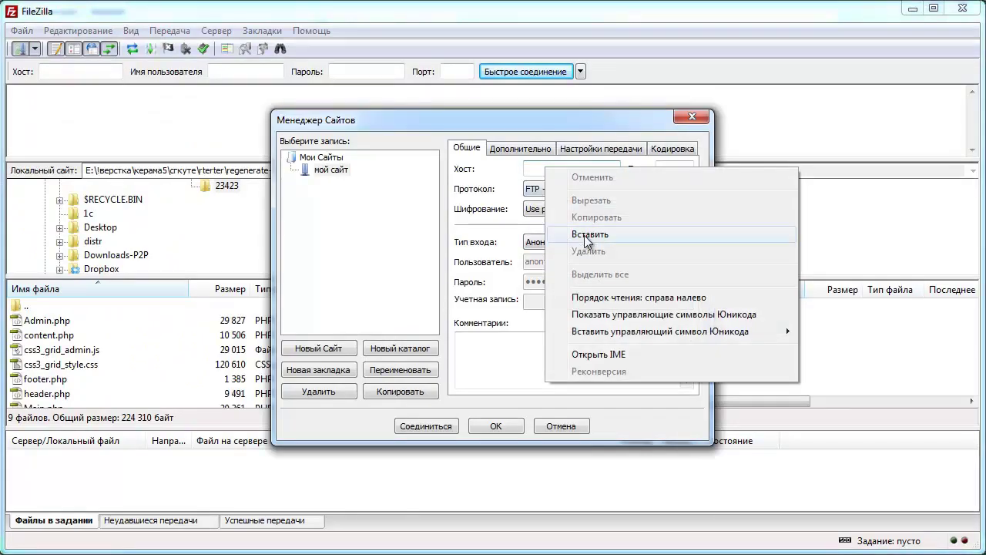
pyautogui.click(586, 233)
# - Set the logon type to Normal and paste the FTP login name as the username
pyautogui.click(575, 241)
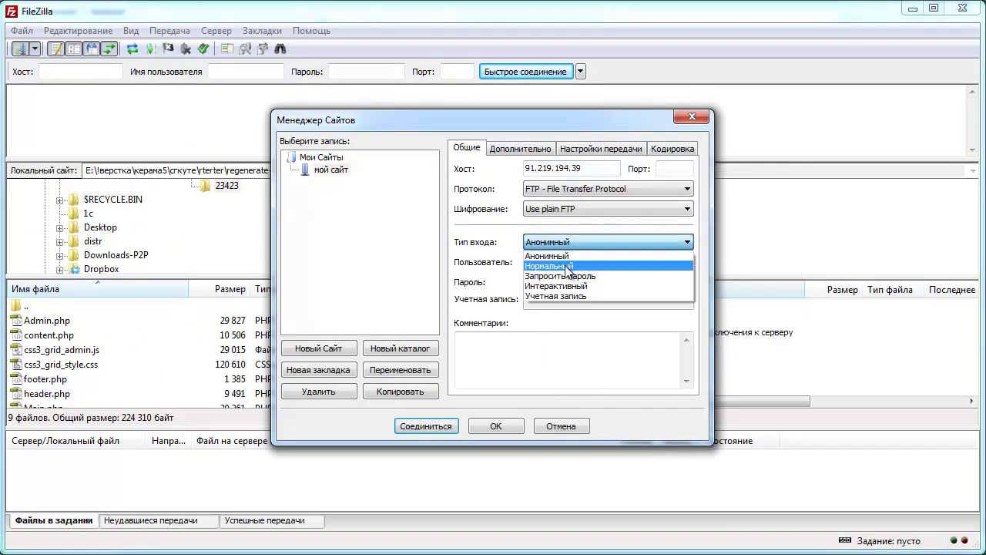
pyautogui.click(572, 266)
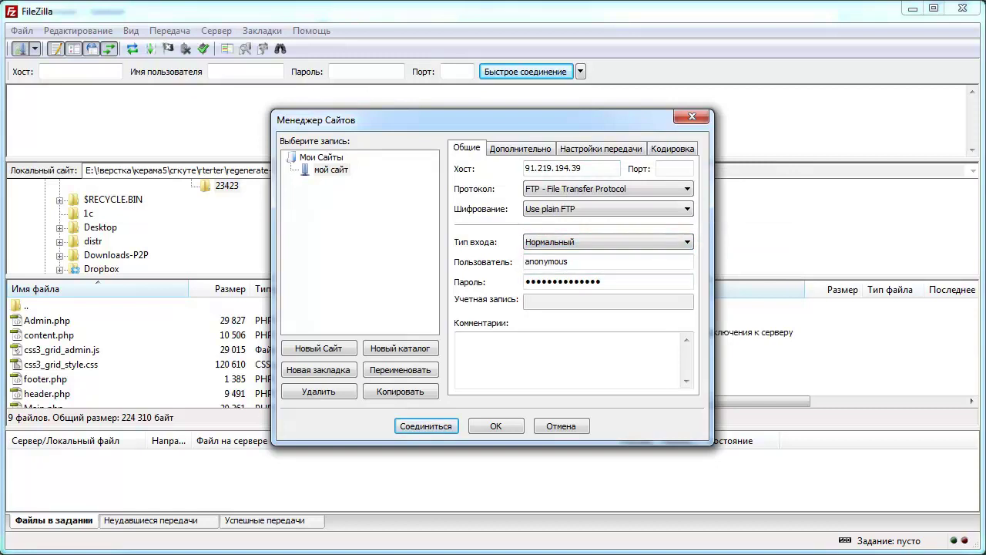
pyautogui.hotkey('alt', 'Tab')
pyautogui.moveTo(158, 298); pyautogui.dragTo(126, 298)
pyautogui.rightClick(128, 297)
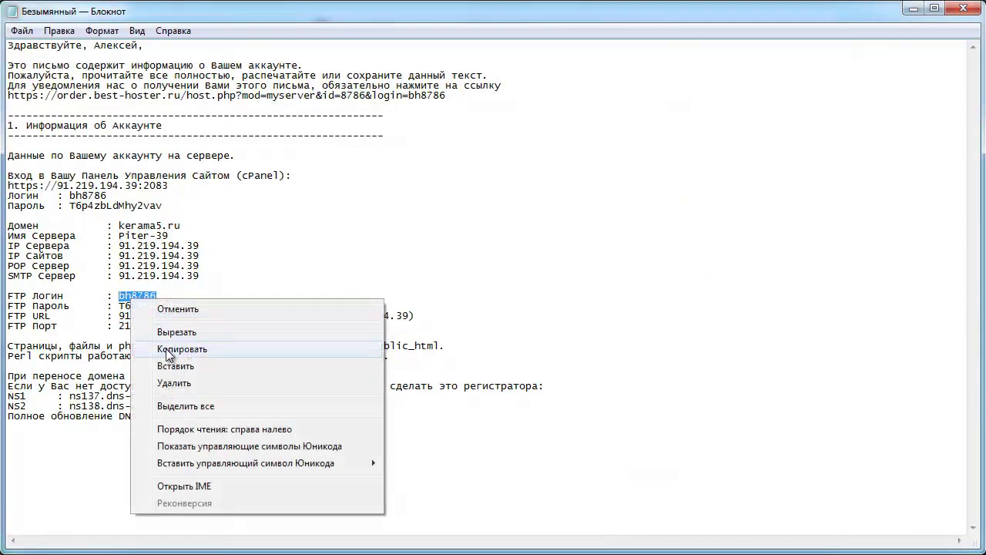
pyautogui.click(165, 347)
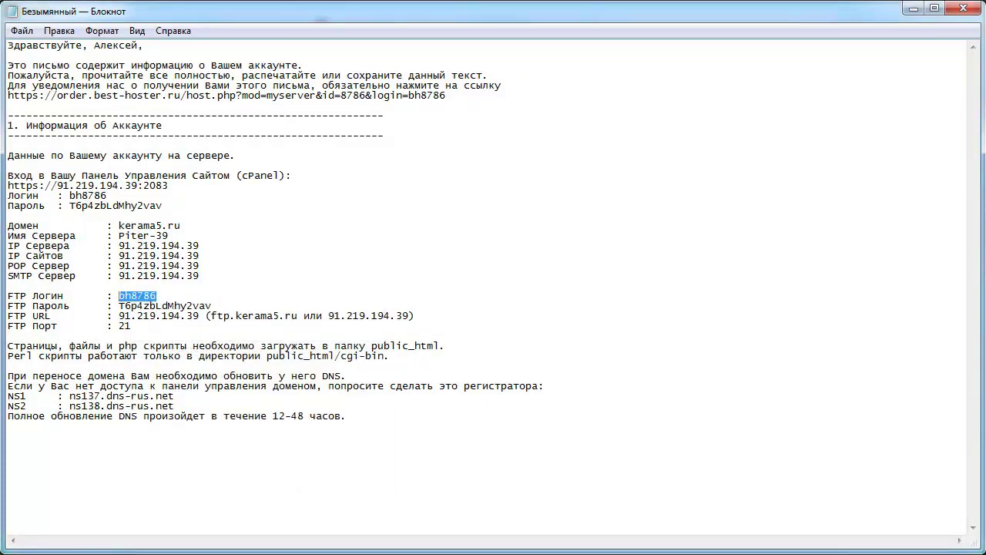
pyautogui.hotkey('alt', 'Tab')
pyautogui.moveTo(574, 261); pyautogui.dragTo(454, 265)
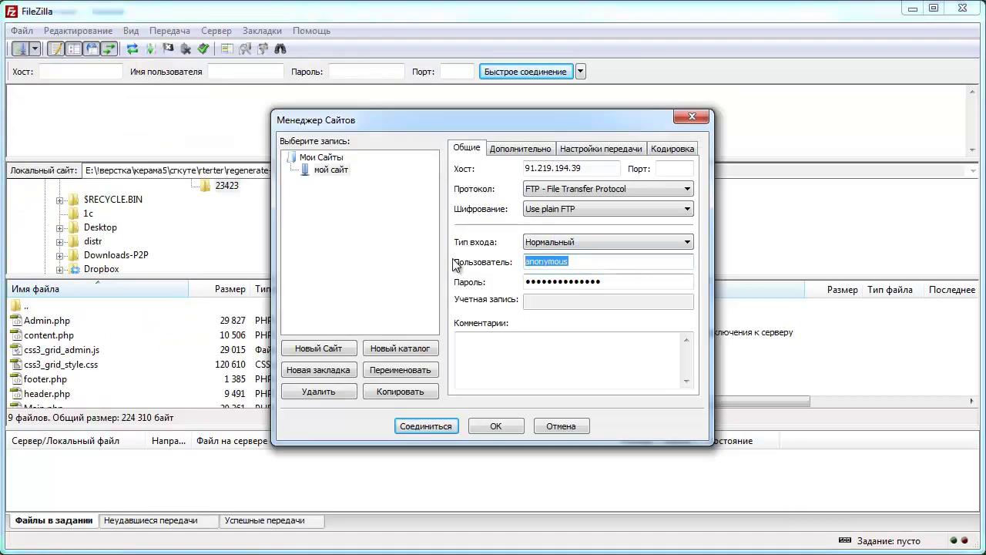
pyautogui.hotkey('ctrl', 'v')
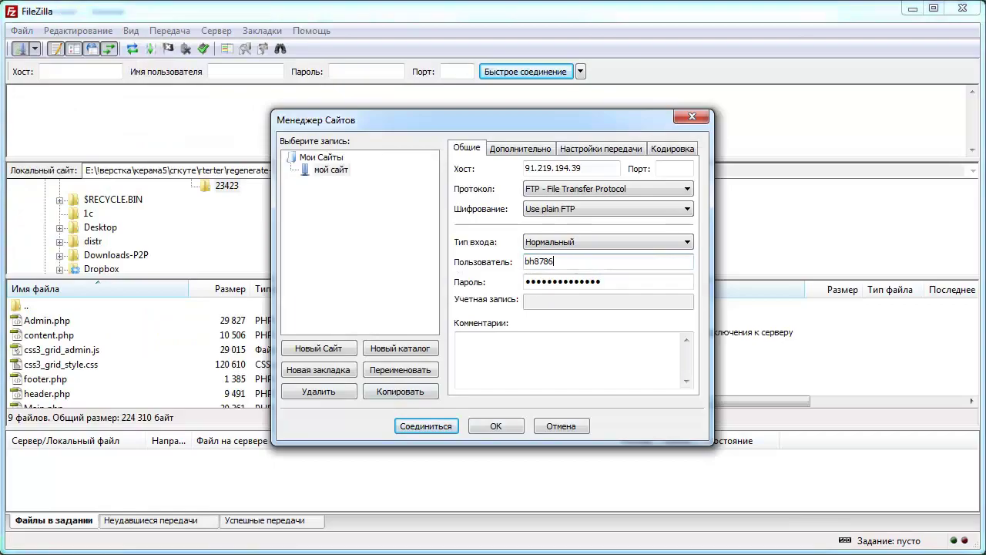
# - Copy the FTP password from the account notes into the Пароль field
pyautogui.hotkey('alt', 'Tab')
pyautogui.moveTo(215, 305); pyautogui.dragTo(127, 309)
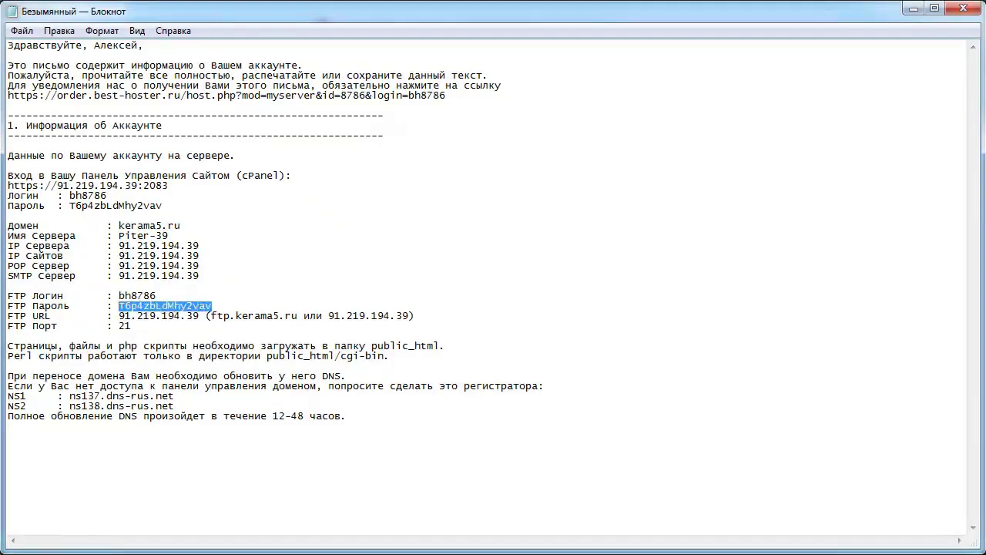
pyautogui.hotkey('alt', 'Tab')
pyautogui.doubleClick(594, 285)
pyautogui.hotkey('ctrl', 'v')
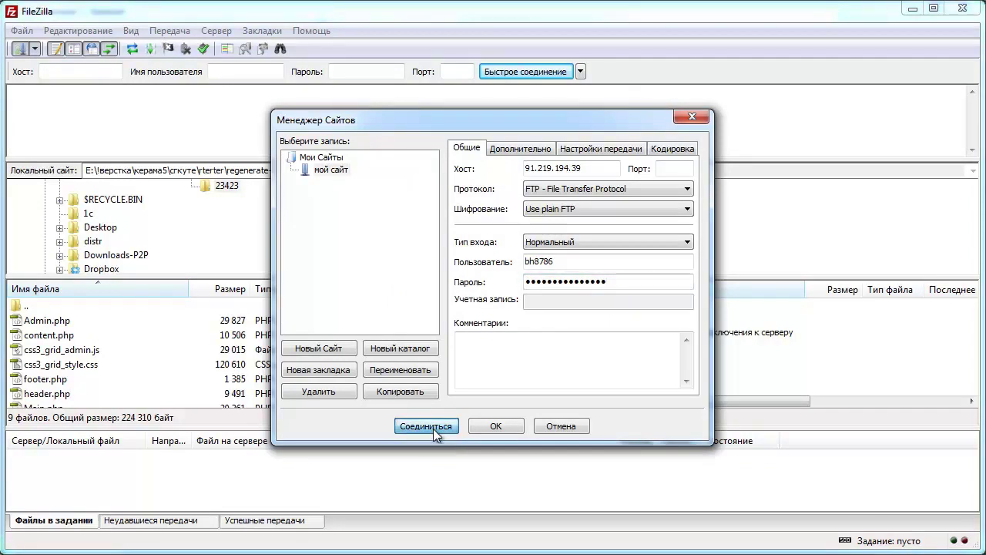
# - Connect to the 'мой сайт' server and enlarge the file list panes
pyautogui.click(434, 428)
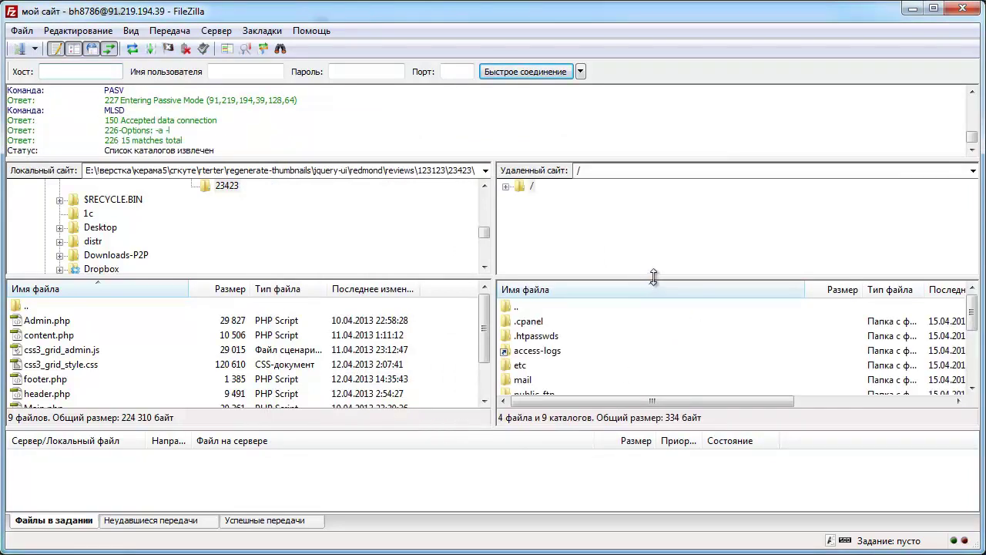
pyautogui.moveTo(652, 279); pyautogui.dragTo(653, 241)
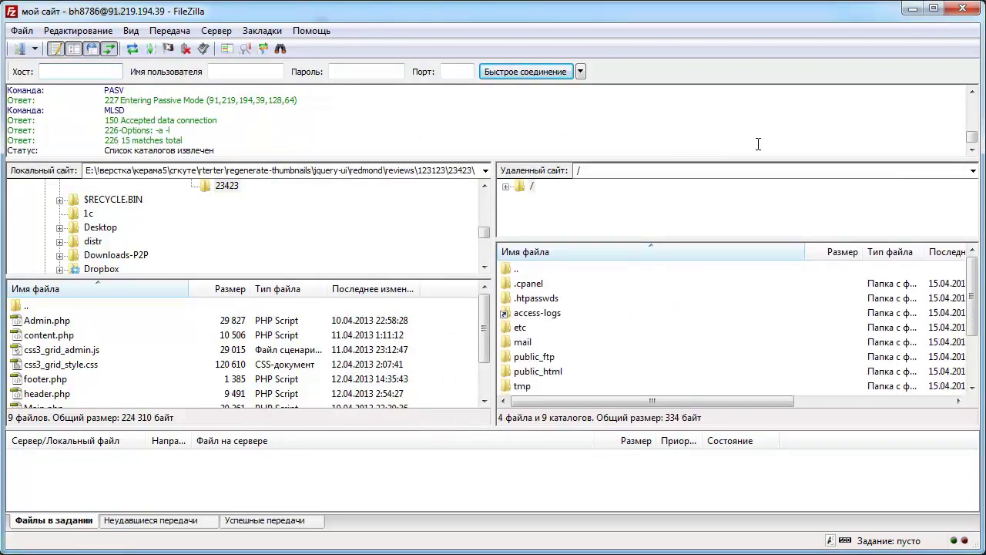
pyautogui.moveTo(623, 160); pyautogui.dragTo(623, 123)
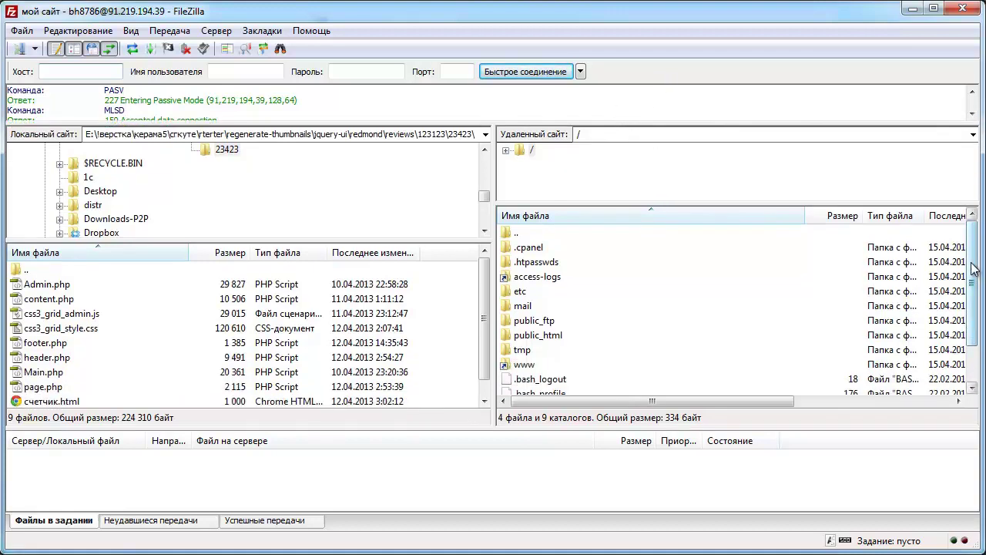
pyautogui.moveTo(973, 267); pyautogui.dragTo(964, 316)
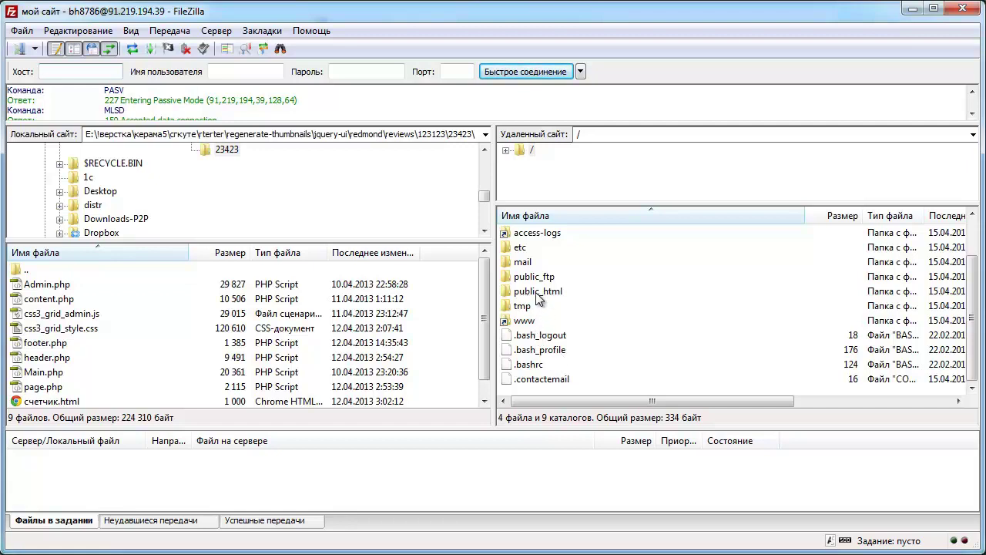
# - Delete every item inside the server's public_html folder
pyautogui.click(534, 294)
pyautogui.doubleClick(540, 297)
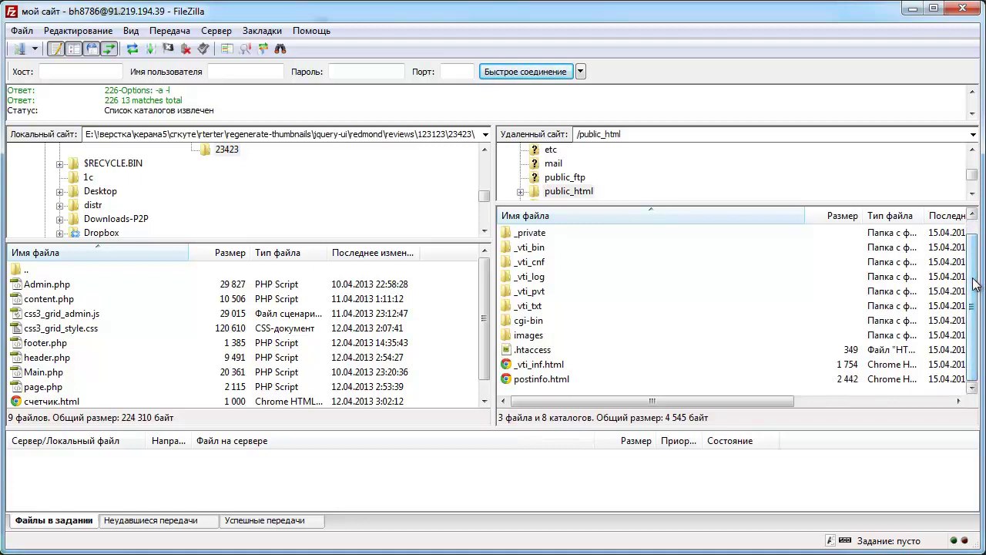
pyautogui.moveTo(540, 397); pyautogui.dragTo(528, 260)
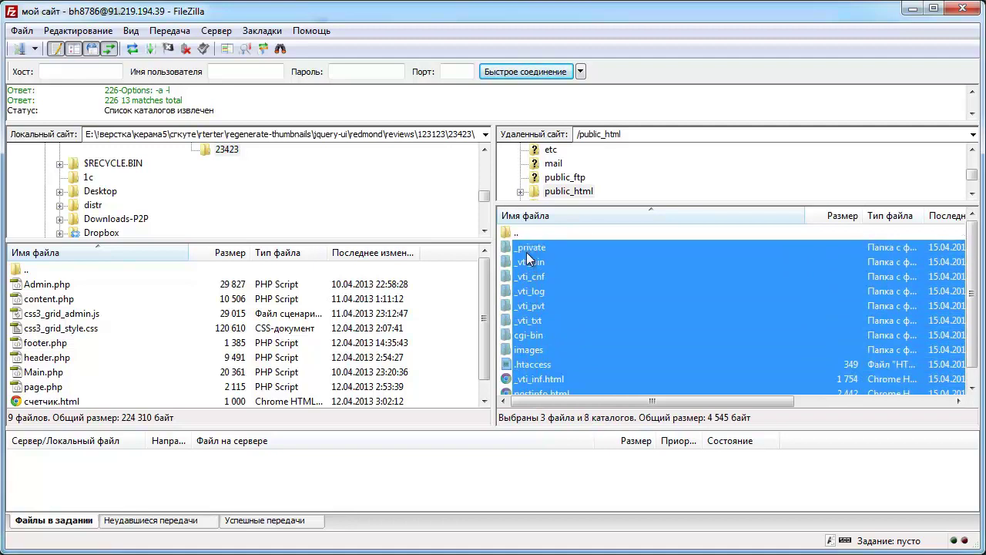
pyautogui.press('Delete')
pyautogui.press('Return')
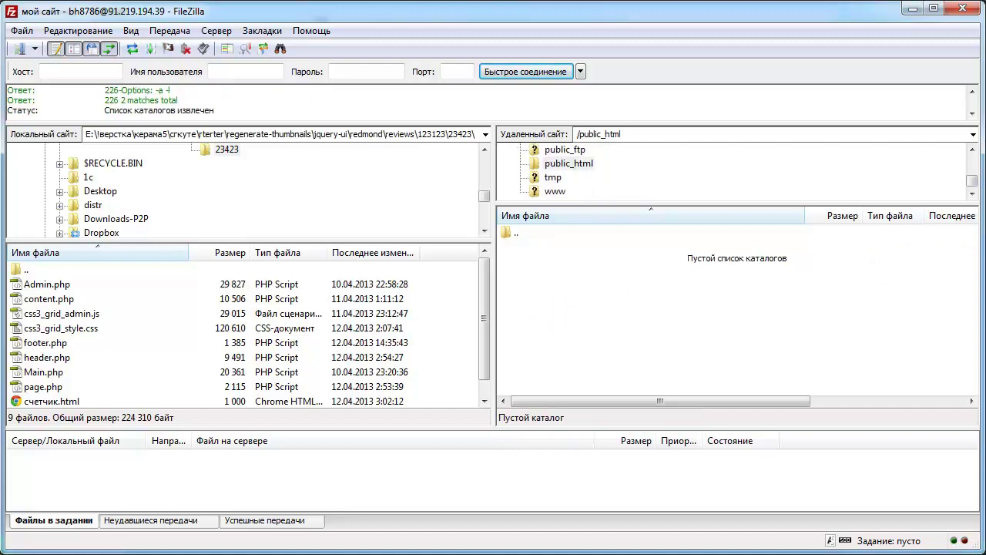
pyautogui.hotkey('alt', 'Tab')
pyautogui.click(259, 183)
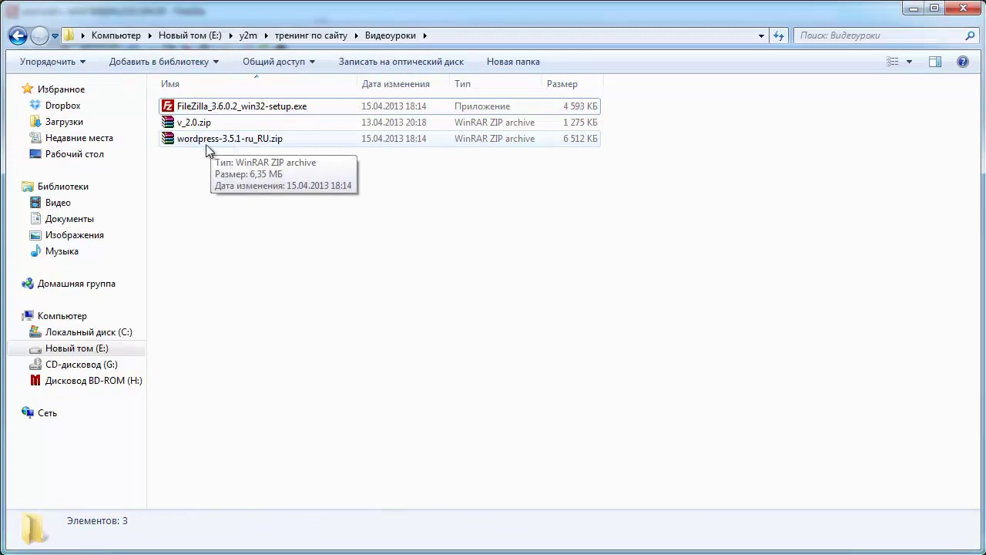
# - Extract the wordpress folder from wordpress-3.5.1-ru_RU.zip into Видеоуроки using WinRAR
pyautogui.doubleClick(201, 140)
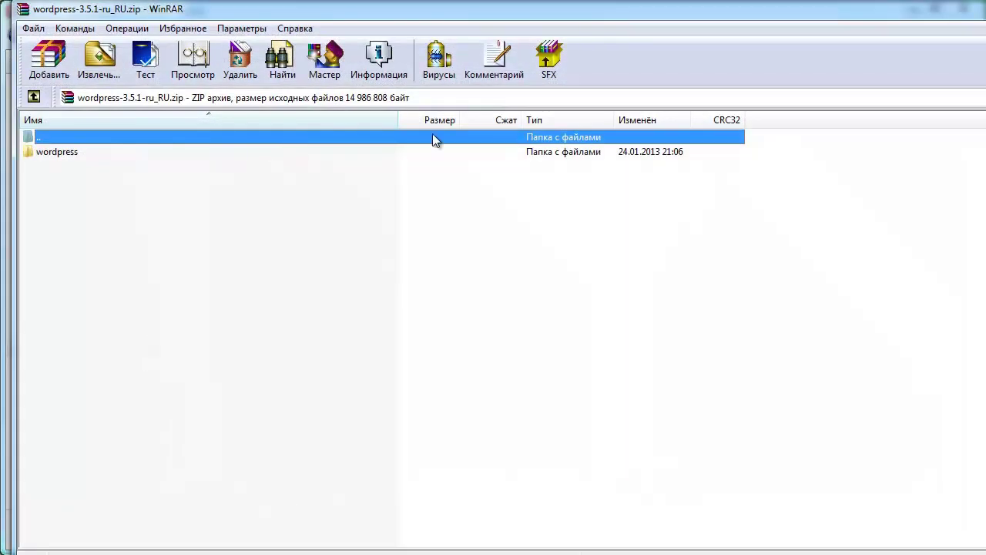
pyautogui.moveTo(397, 22); pyautogui.dragTo(708, 91)
pyautogui.moveTo(373, 234); pyautogui.dragTo(198, 193)
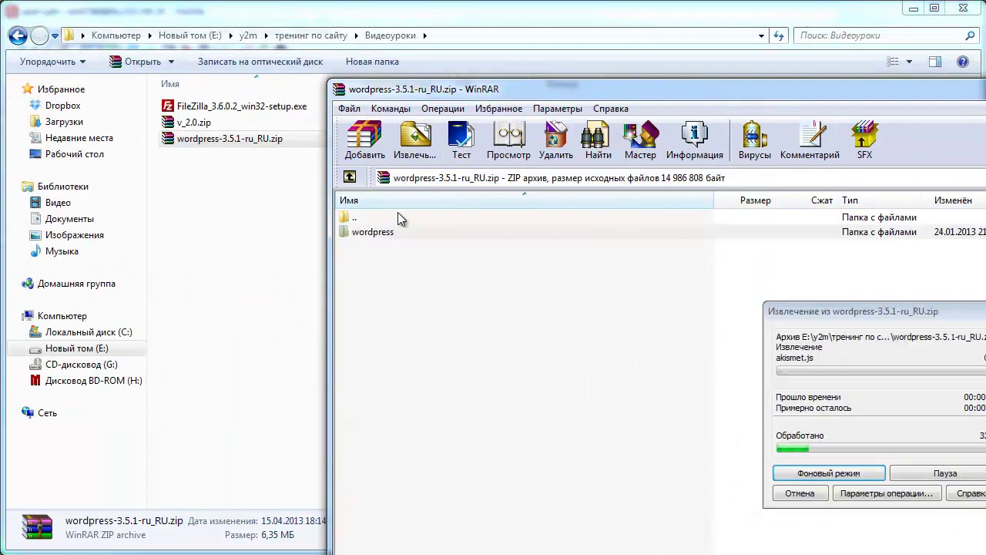
# - Open the extracted wordpress folder and select all 19 items inside it
pyautogui.click(173, 104)
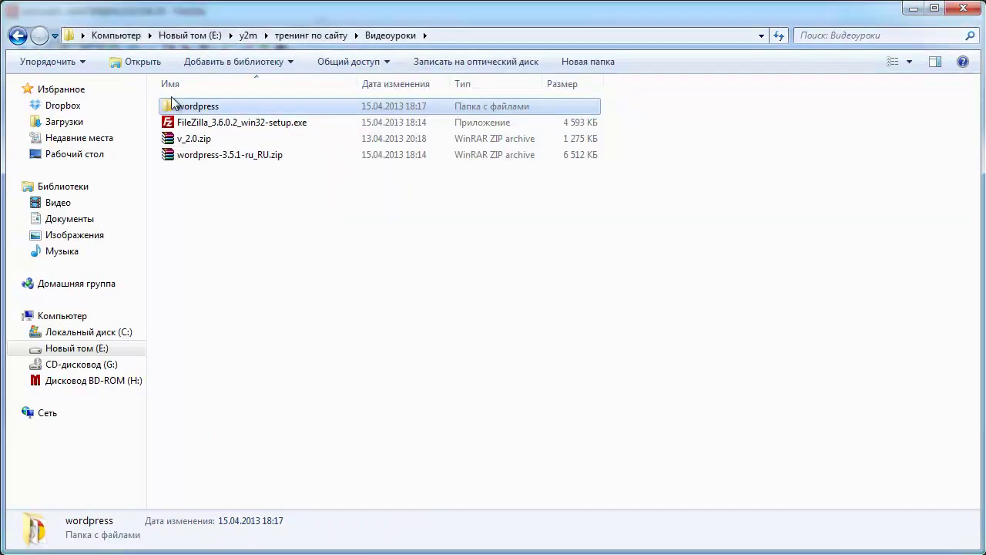
pyautogui.doubleClick(189, 105)
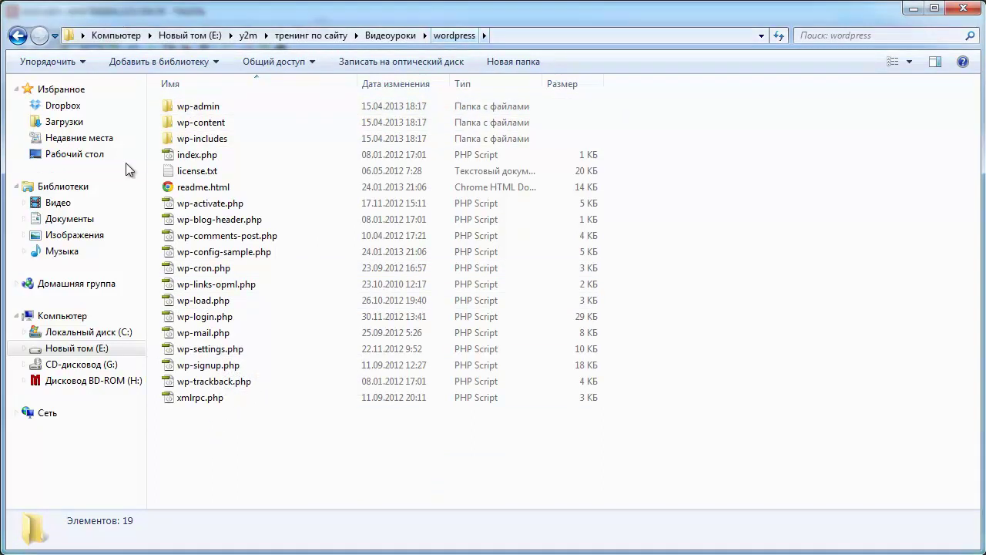
pyautogui.moveTo(235, 443); pyautogui.dragTo(176, 116)
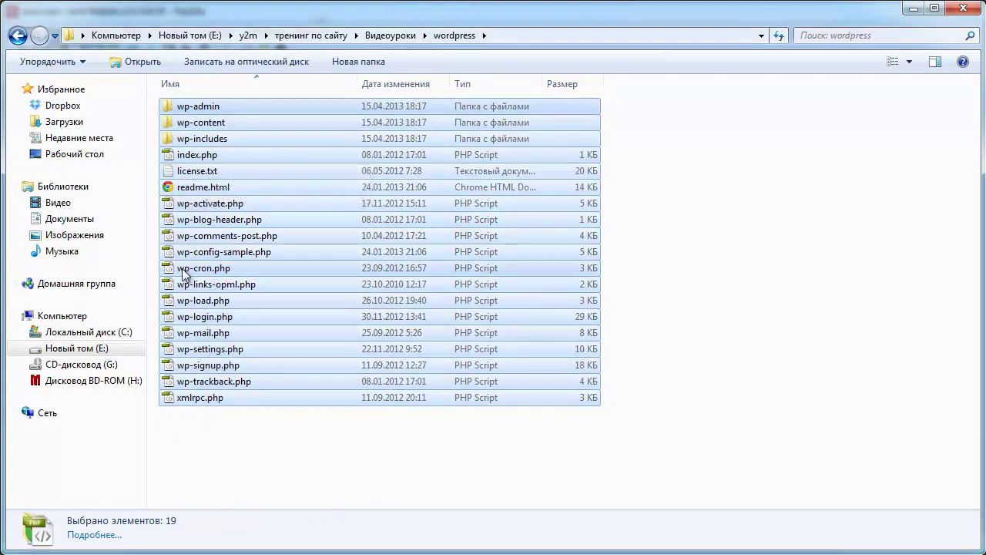
pyautogui.moveTo(830, 15); pyautogui.dragTo(765, 305)
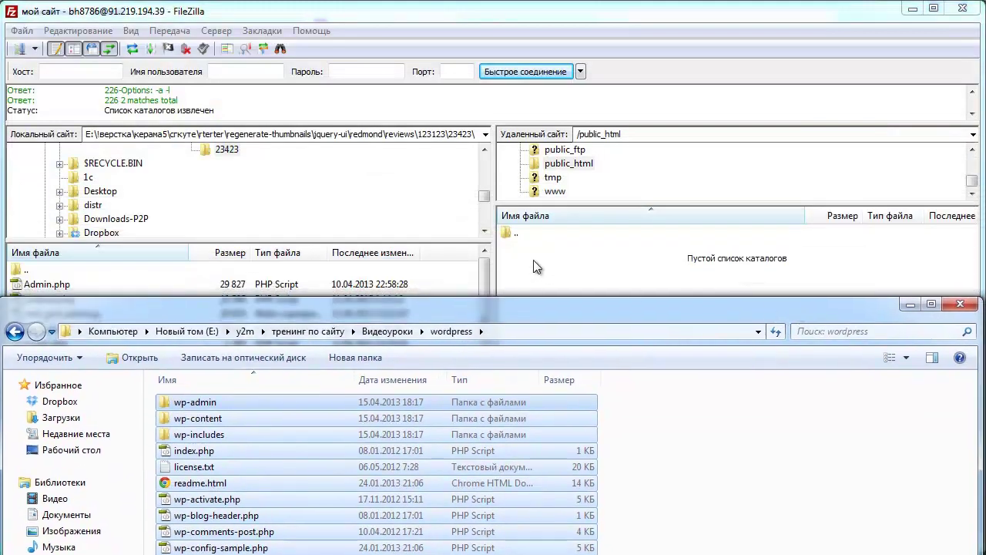
pyautogui.click(537, 267)
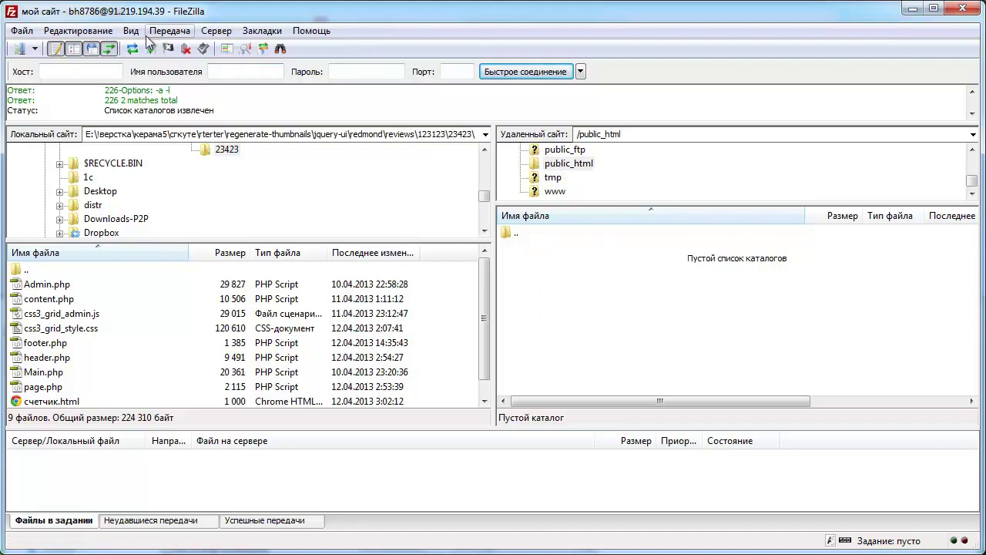
# - Change FileZilla's transfer mode from automatic to Двоичный (binary)
pyautogui.click(170, 32)
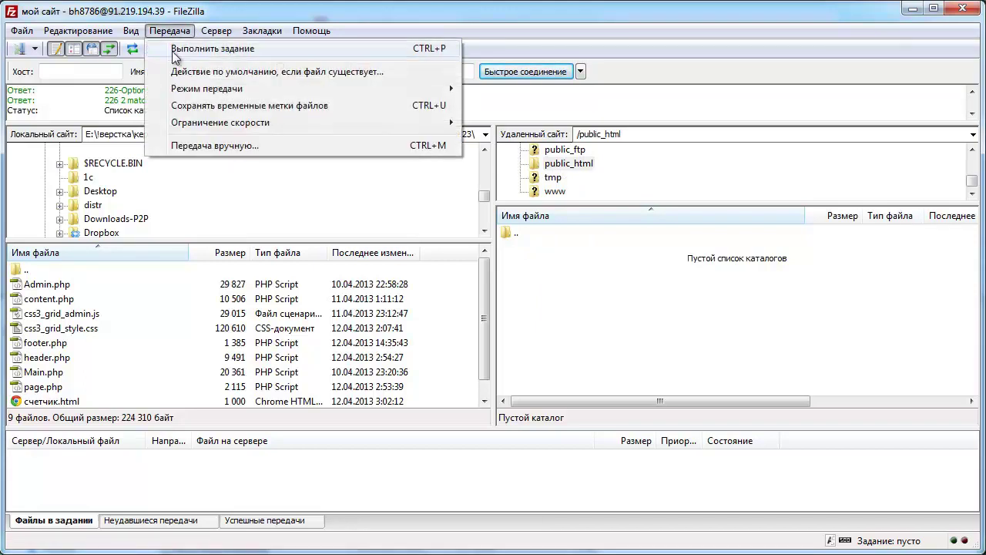
pyautogui.moveTo(197, 90)
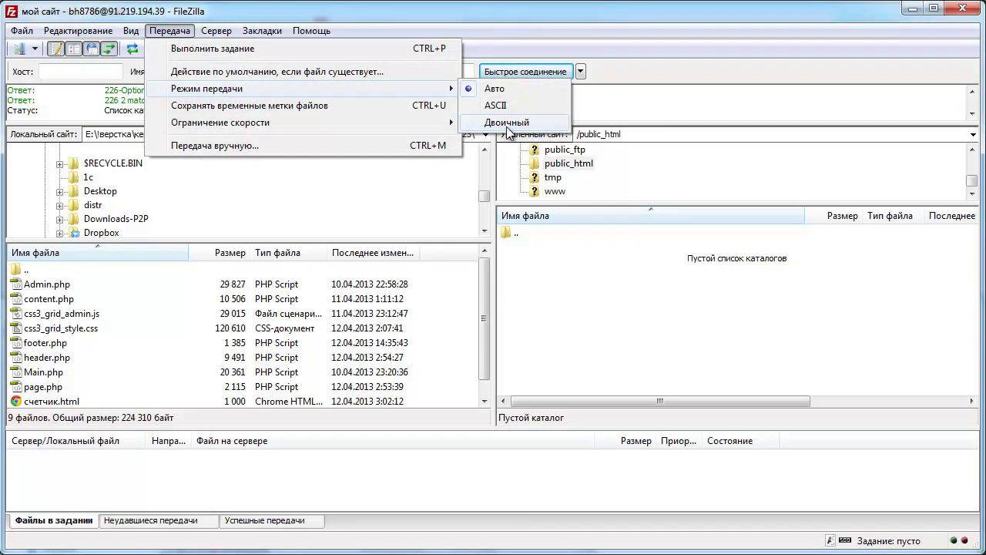
pyautogui.click(507, 126)
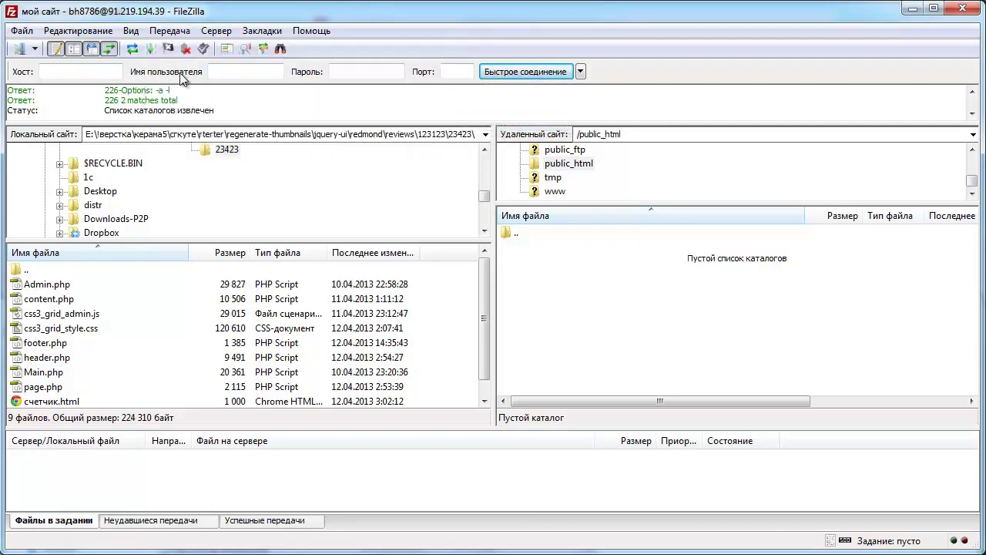
pyautogui.click(170, 35)
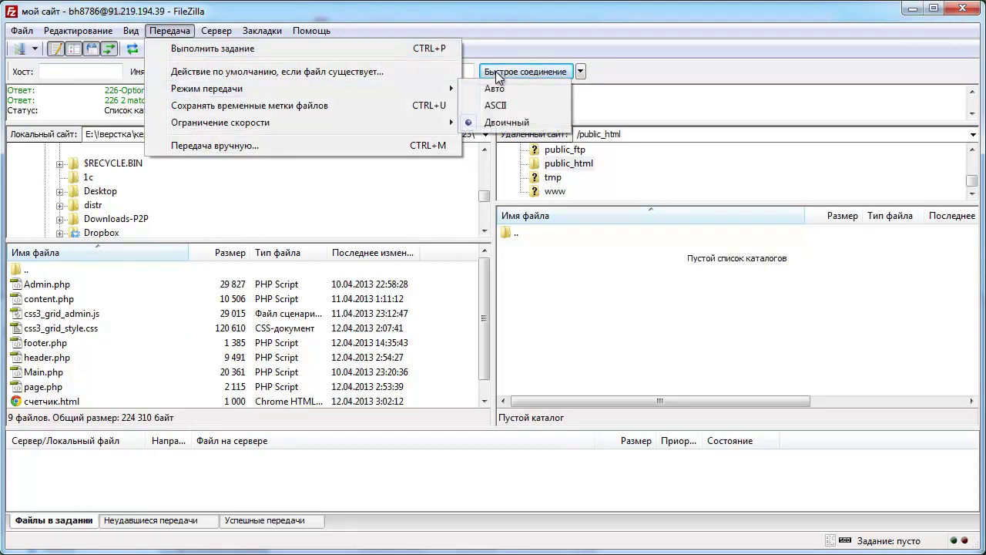
pyautogui.click(585, 299)
# - Upload all 19 items of the local wordpress folder into the server's /public_html
pyautogui.hotkey('alt', 'Tab')
pyautogui.moveTo(416, 315); pyautogui.dragTo(490, 58)
pyautogui.moveTo(297, 493); pyautogui.dragTo(266, 147)
pyautogui.moveTo(438, 59); pyautogui.dragTo(328, 271)
pyautogui.moveTo(404, 408); pyautogui.dragTo(534, 248)
pyautogui.click(534, 249)
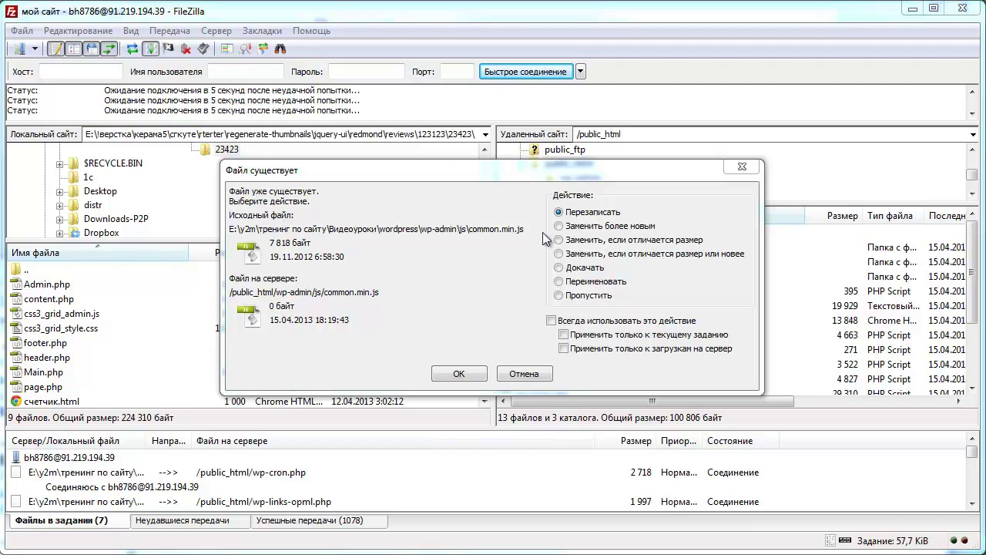
# - Overwrite the conflicting files, including common.min.js, user.php and common.js, until the upload queue is empty
pyautogui.click(462, 373)
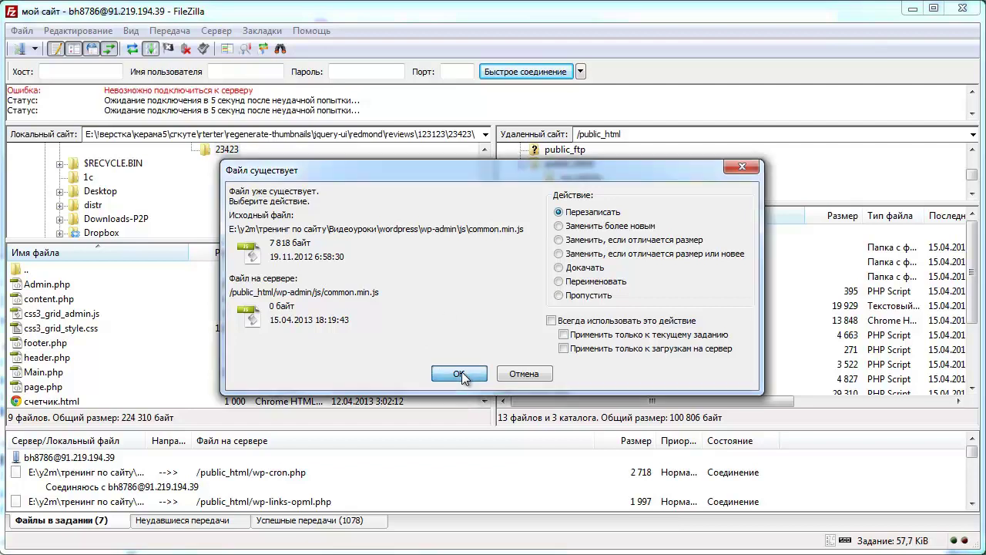
pyautogui.click(462, 373)
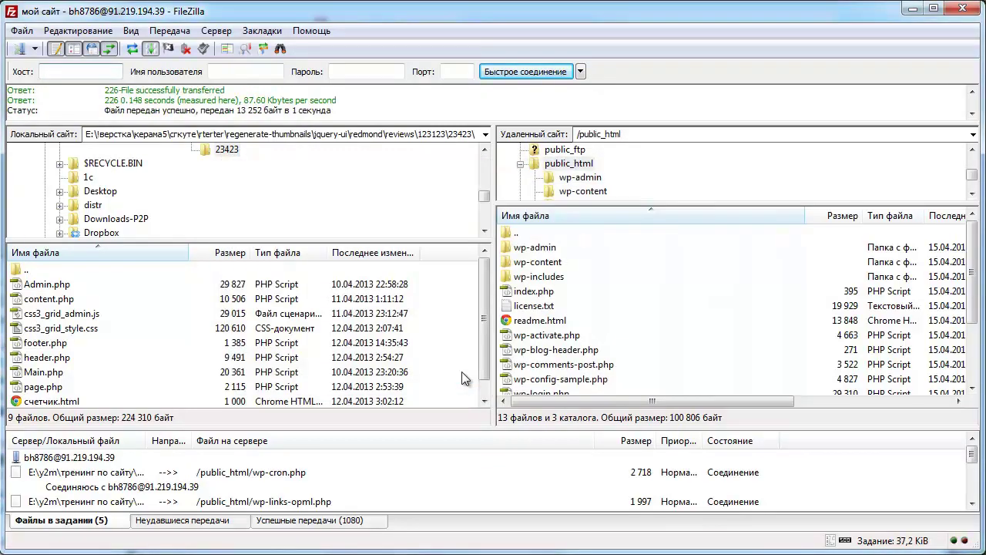
pyautogui.click(460, 372)
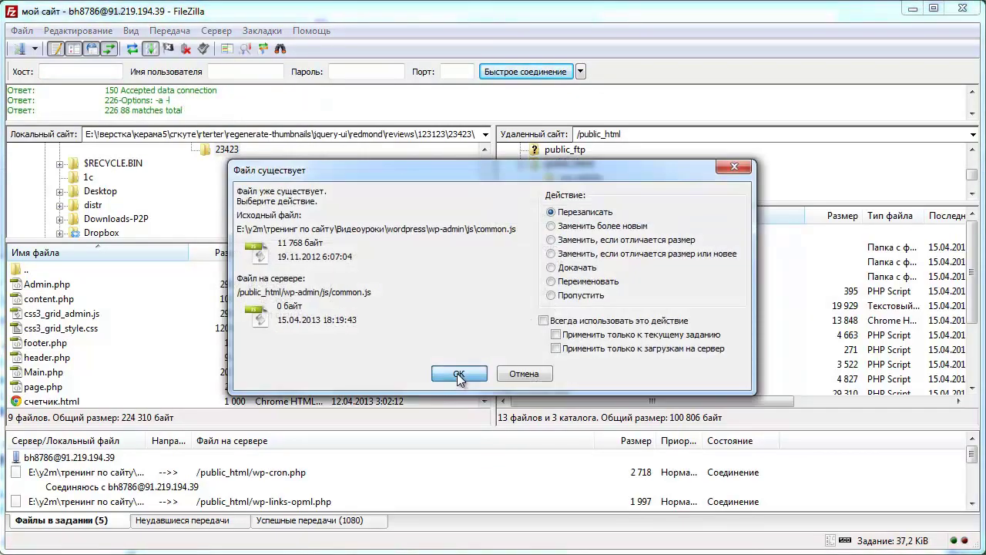
pyautogui.click(459, 373)
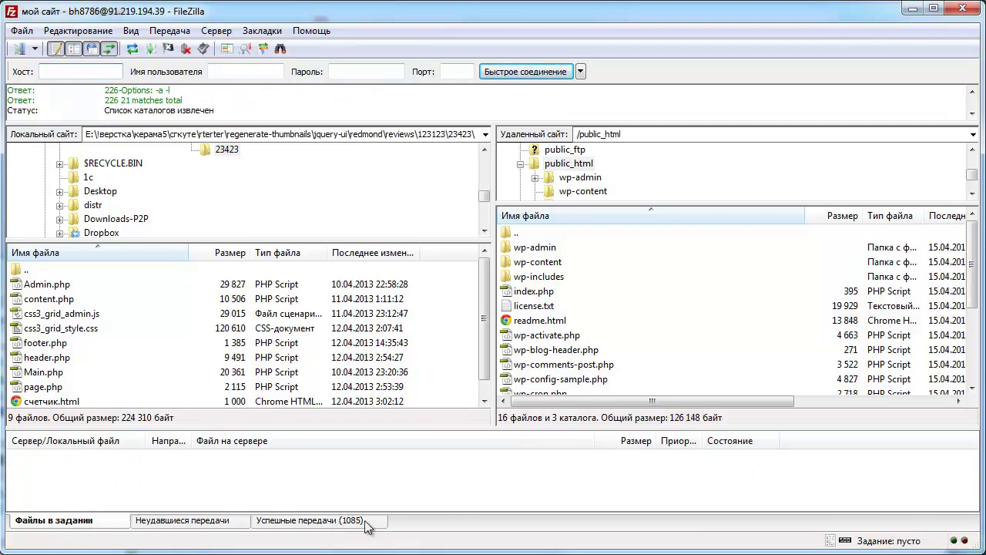
pyautogui.hotkey('alt', 'Tab')
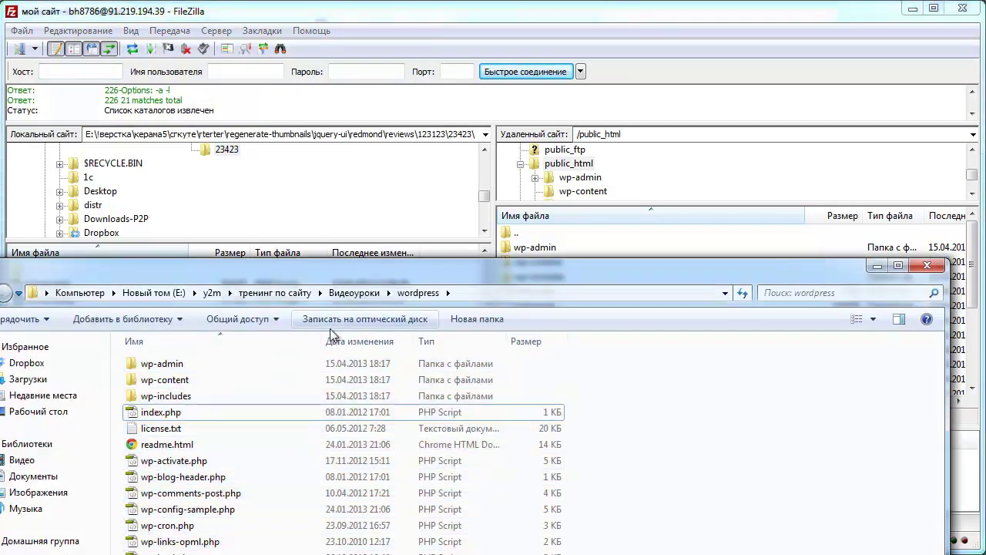
# - Extract the wp-content folder from v_2.0.zip into the Видеоуроки folder
pyautogui.click(348, 294)
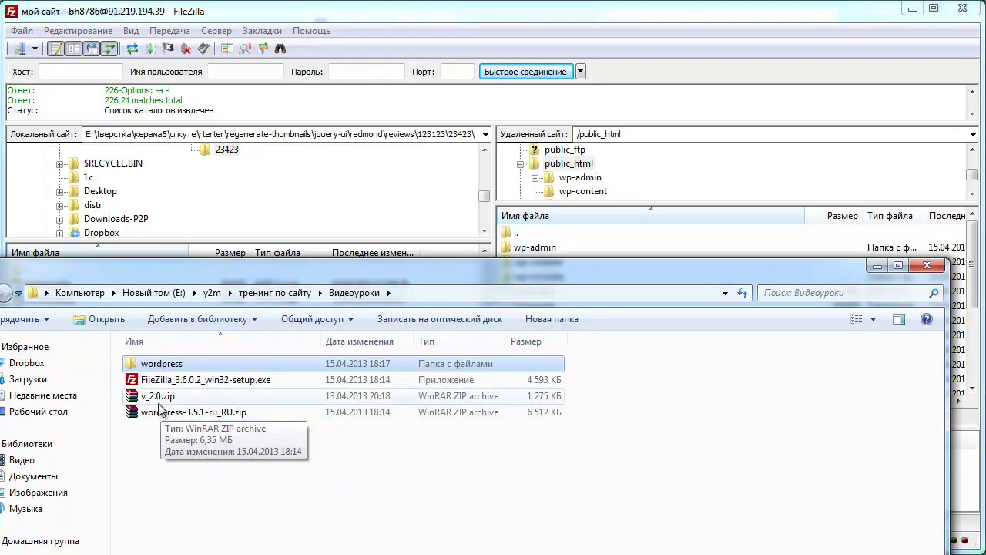
pyautogui.click(164, 399)
pyautogui.doubleClick(165, 398)
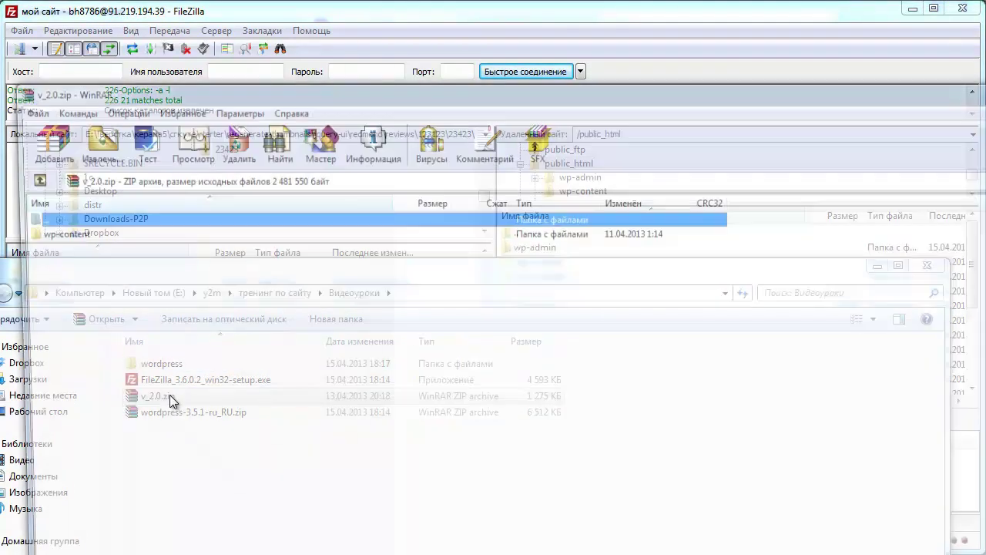
pyautogui.moveTo(287, 87); pyautogui.dragTo(738, 218)
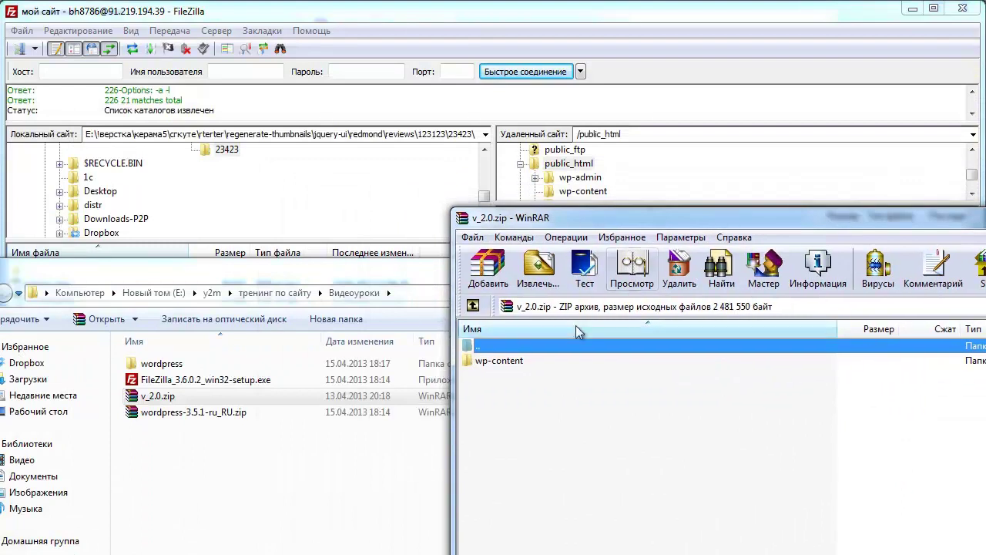
pyautogui.moveTo(497, 361); pyautogui.dragTo(192, 439)
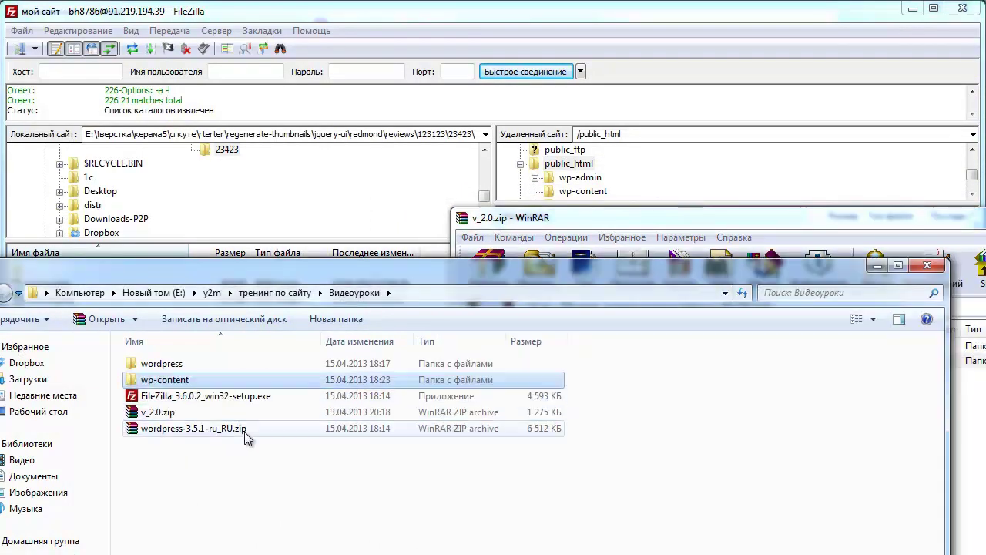
# - Close the theme archive and upload the extracted wp-content folder into /public_html in FileZilla
pyautogui.click(921, 253)
pyautogui.moveTo(982, 219); pyautogui.dragTo(714, 229)
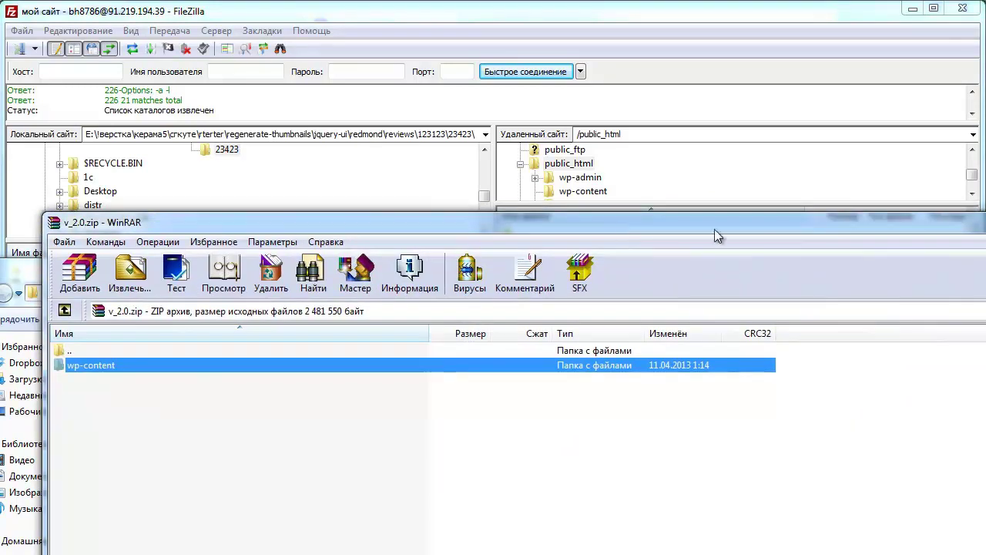
pyautogui.hotkey('alt', 'F4')
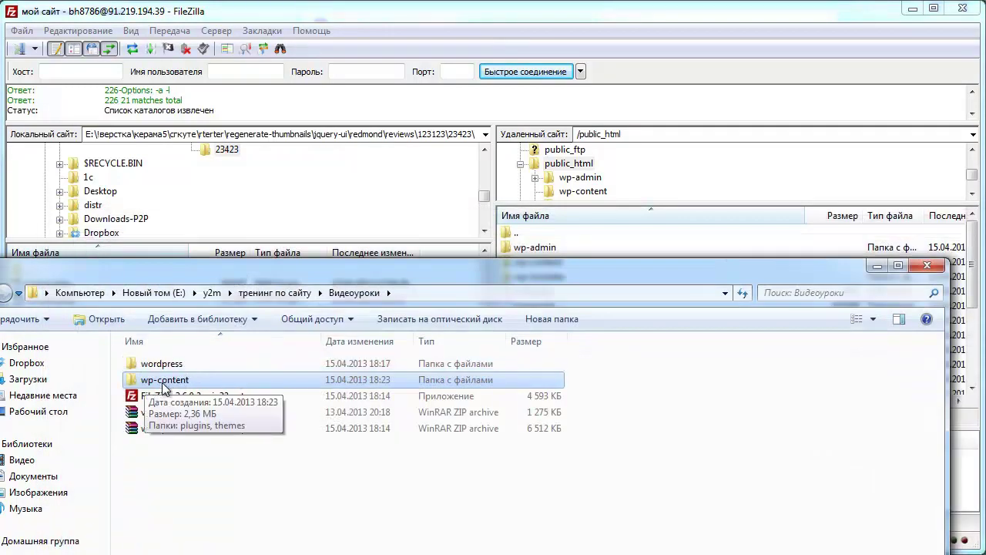
pyautogui.moveTo(466, 277); pyautogui.dragTo(468, 386)
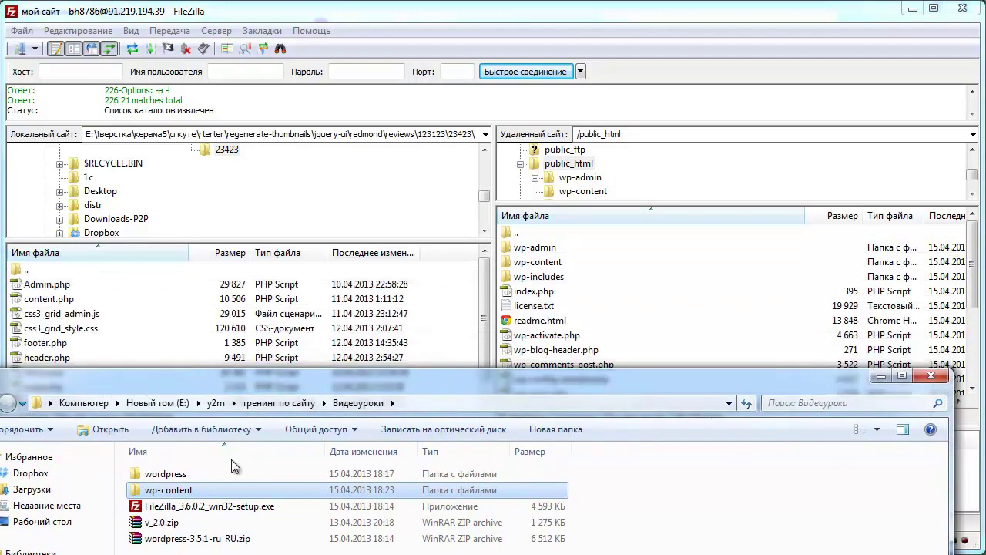
pyautogui.moveTo(166, 491); pyautogui.dragTo(541, 345)
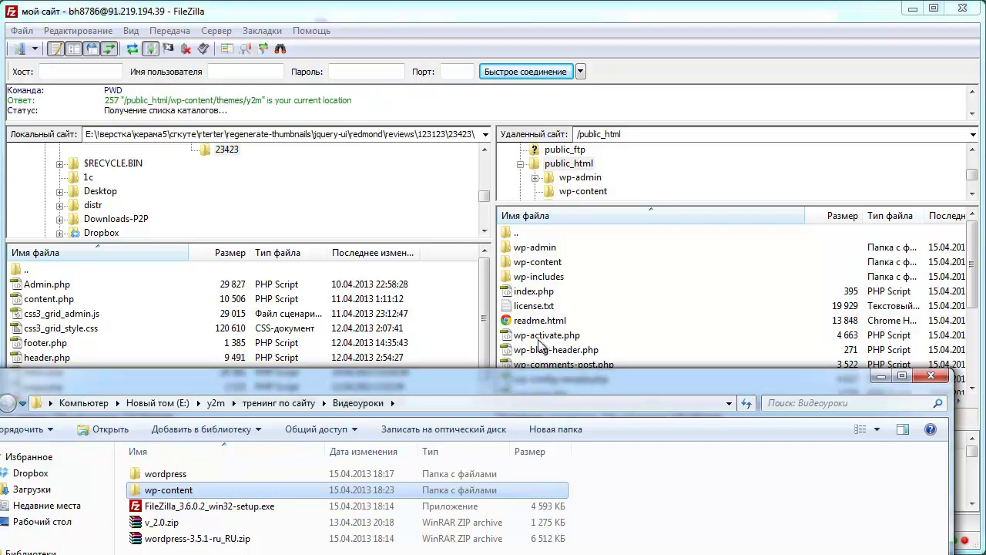
# - Watch FileZilla until the wp-content upload queue empties, with 1278 successful transfers
pyautogui.click(462, 359)
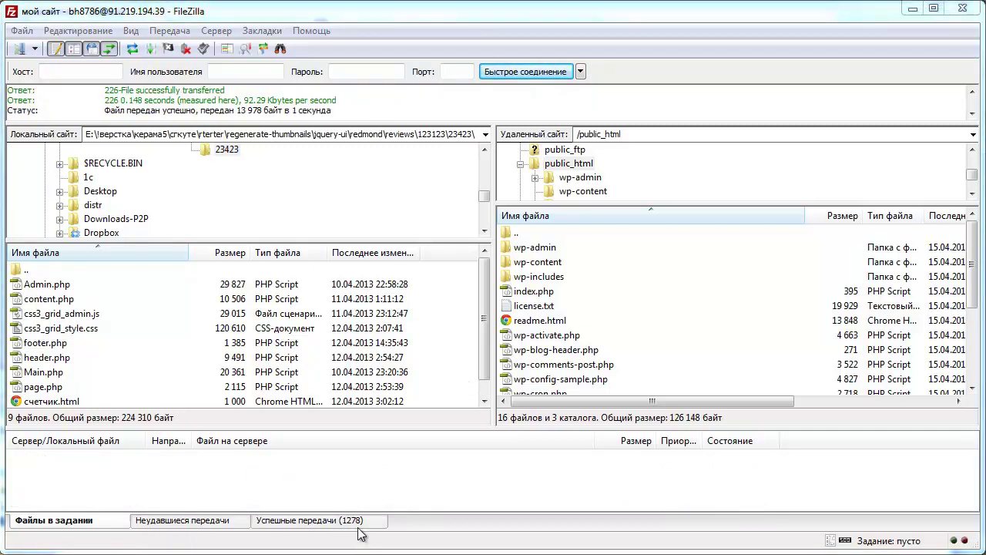
# - Check that the y2m theme folder is in wp-content/themes on the server
pyautogui.click(550, 266)
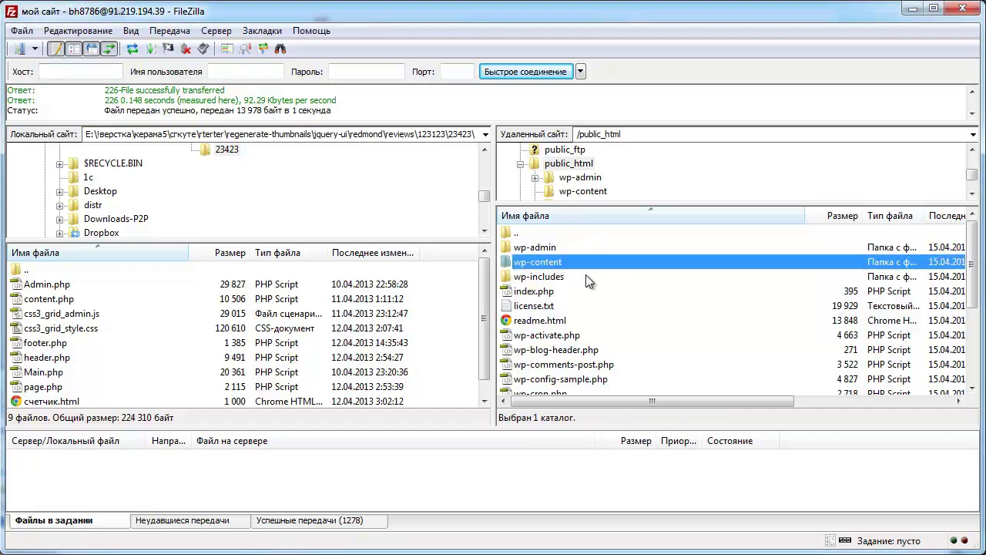
pyautogui.doubleClick(511, 266)
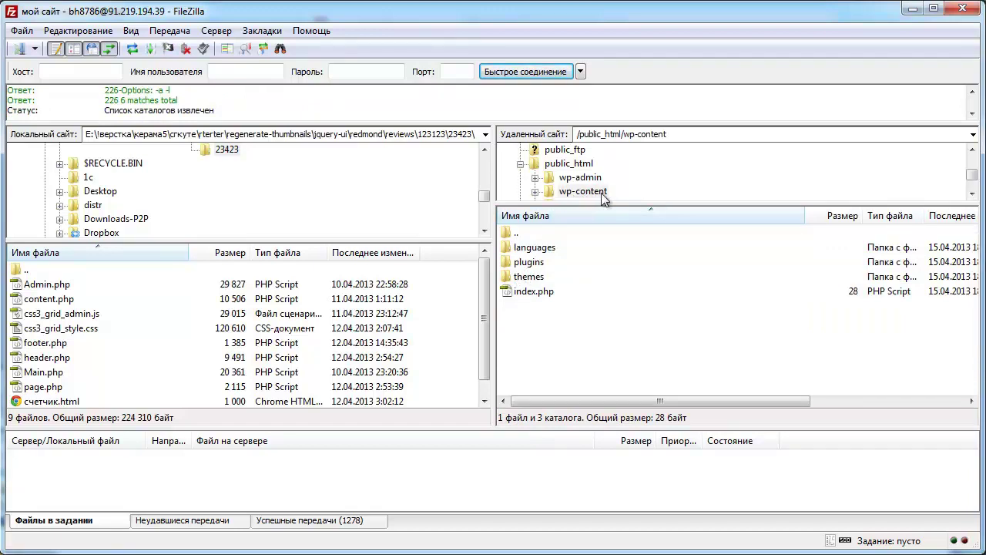
pyautogui.doubleClick(505, 279)
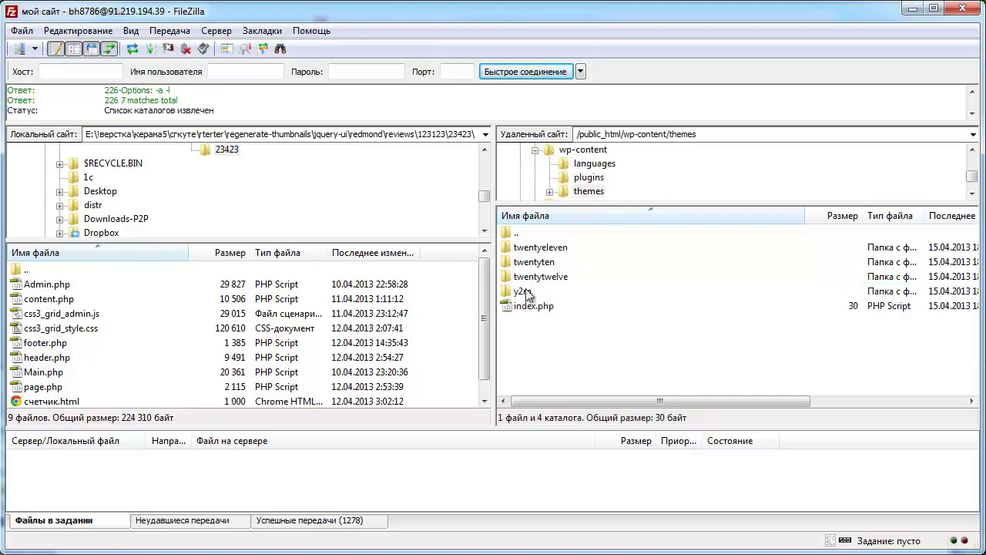
pyautogui.click(527, 296)
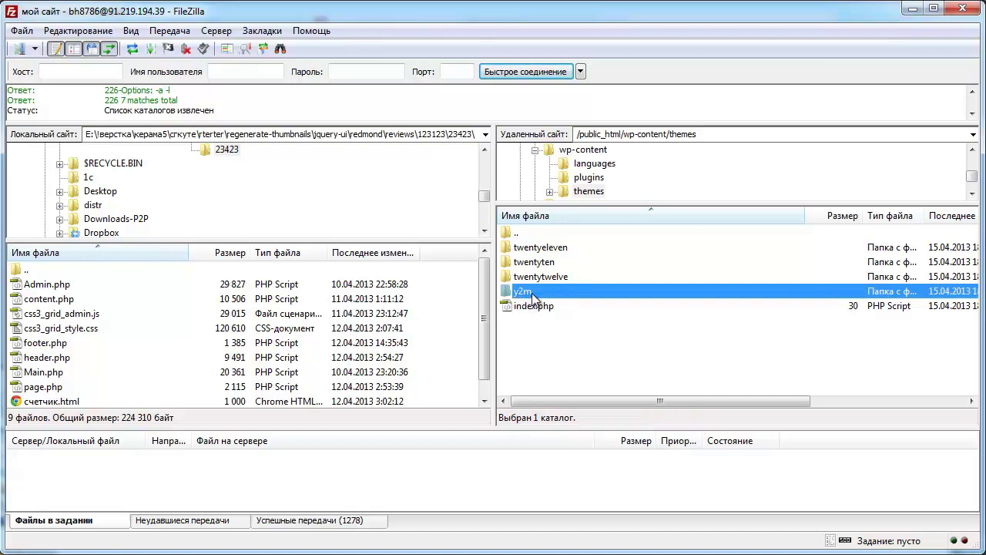
# - Check that the y2m-tools, reviews and easy-modal plugins are in wp-content/plugins
pyautogui.doubleClick(533, 232)
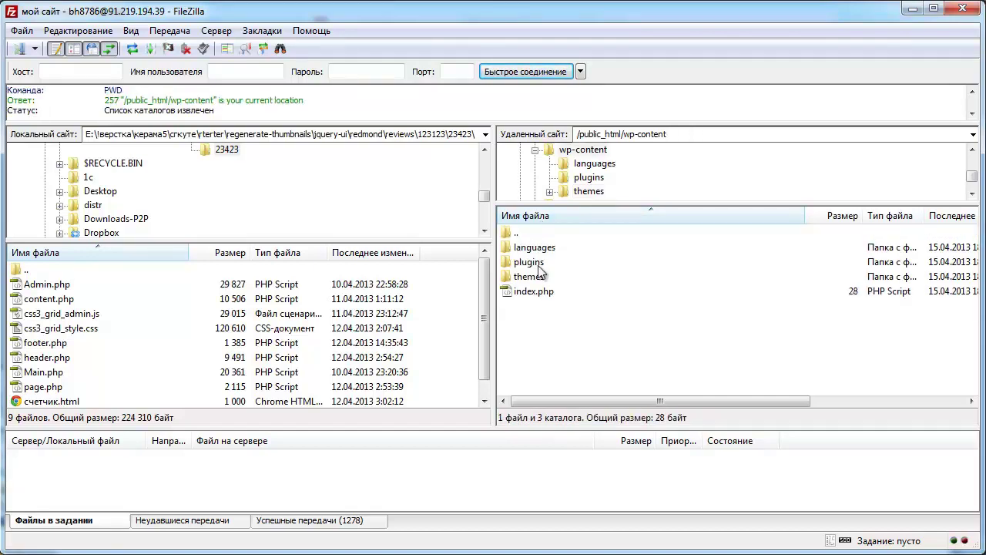
pyautogui.click(538, 265)
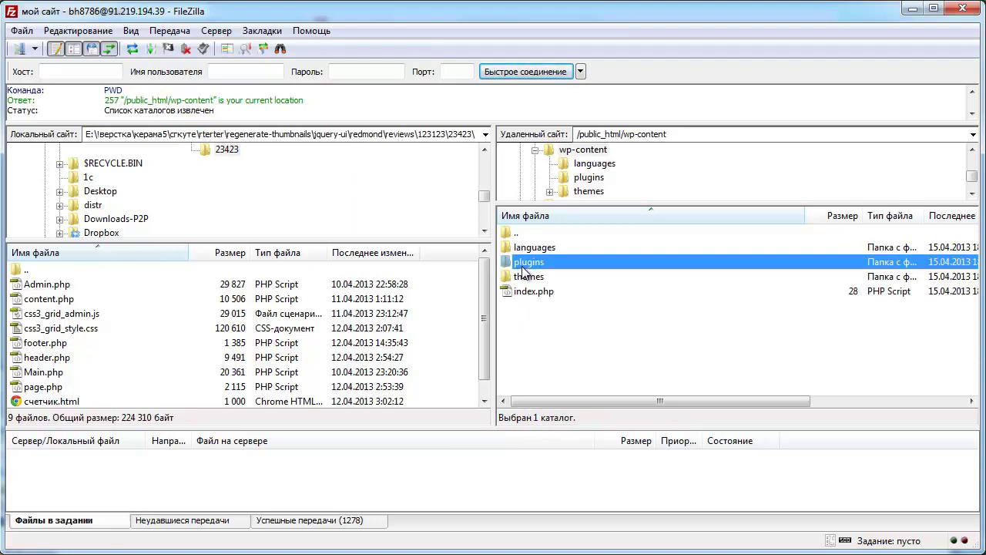
pyautogui.doubleClick(531, 268)
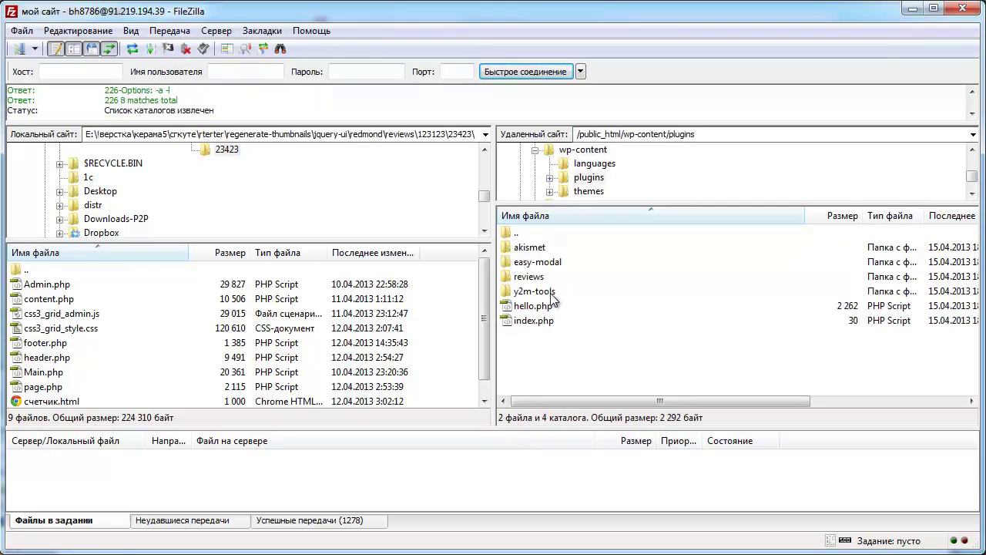
pyautogui.click(540, 296)
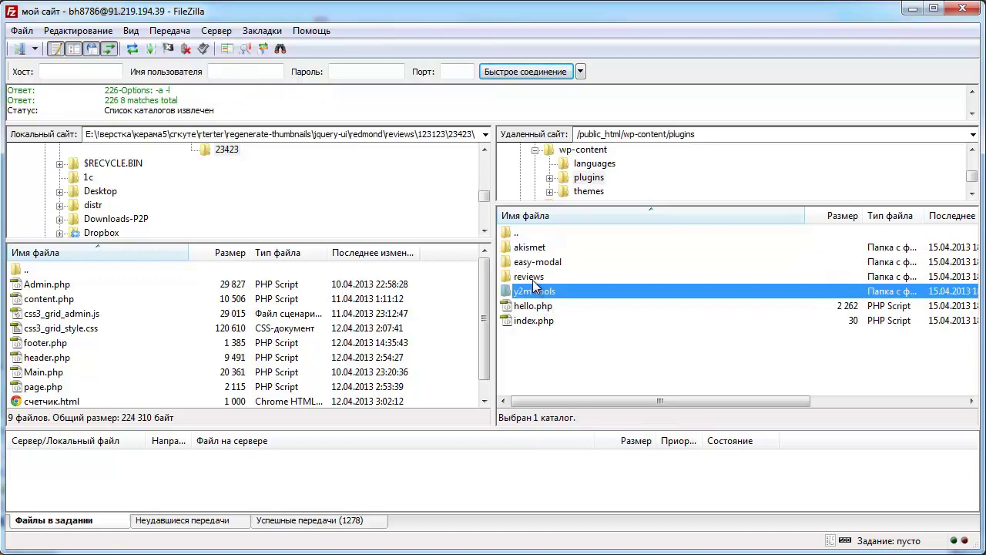
pyautogui.click(533, 279)
pyautogui.click(559, 265)
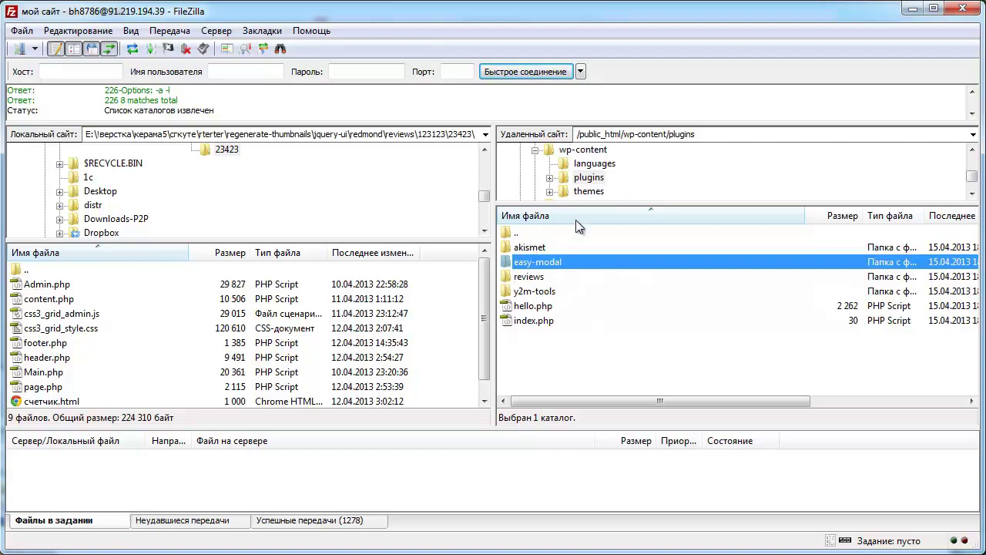
# - Return FileZilla to /public_html and bring up the hosting account notes in Notepad
pyautogui.click(702, 134)
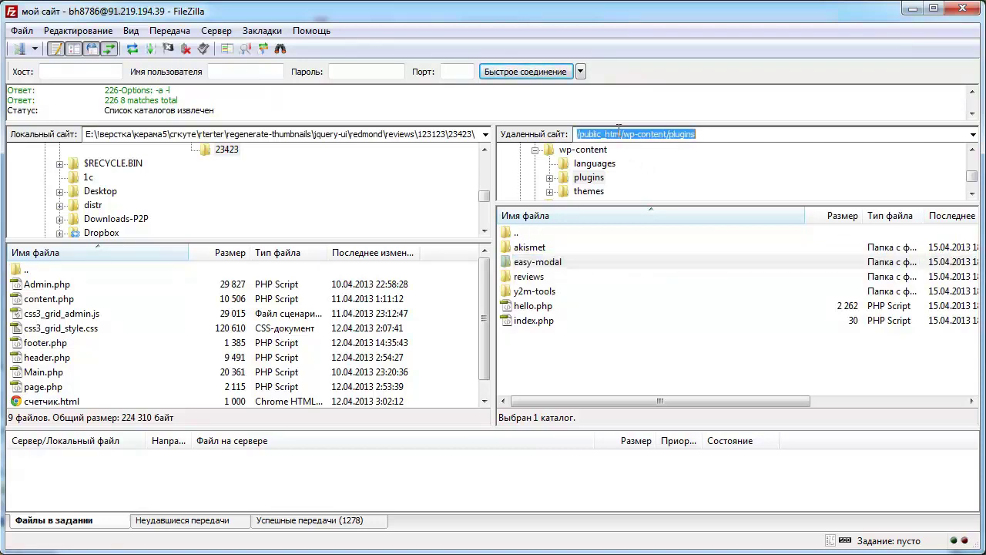
pyautogui.click(716, 140)
pyautogui.doubleClick(522, 234)
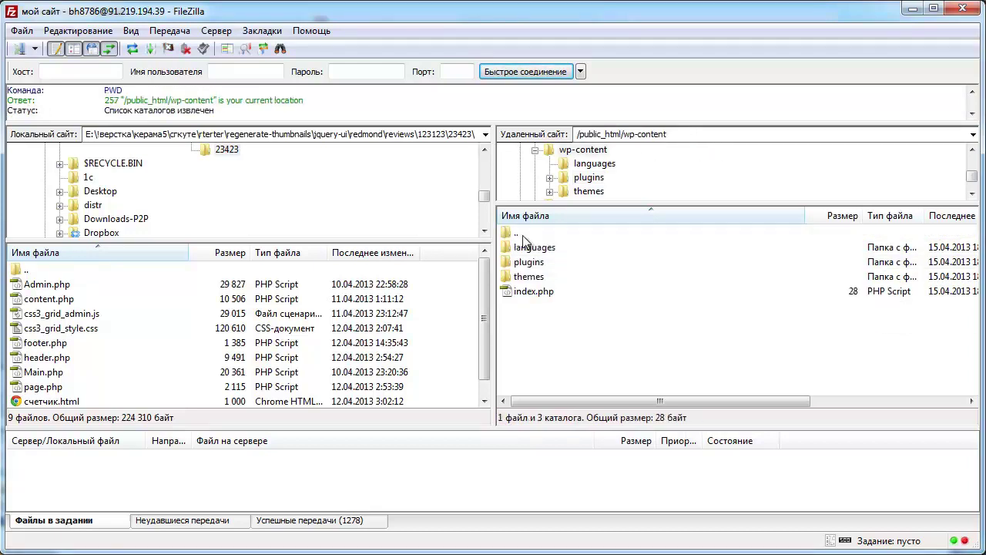
pyautogui.doubleClick(539, 233)
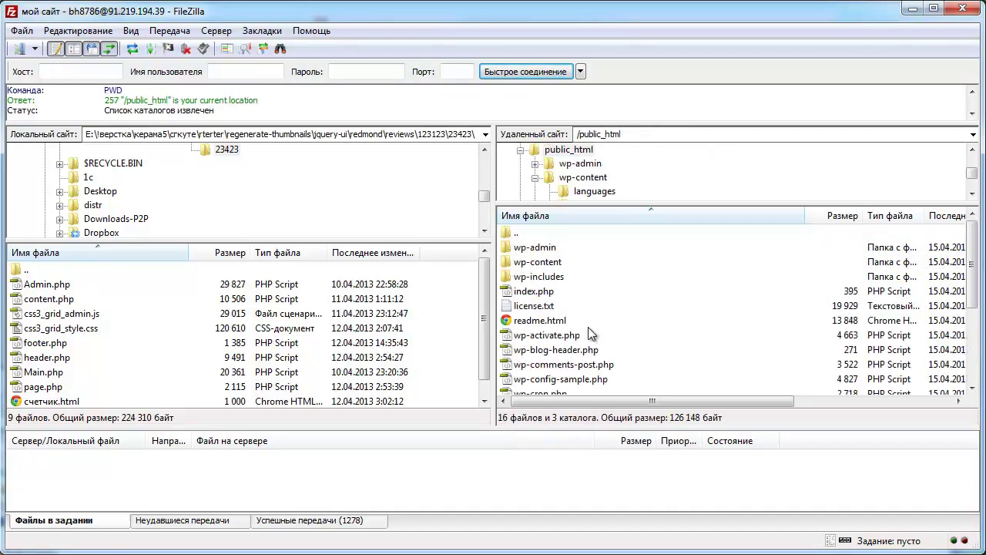
pyautogui.scroll(-3, 588, 327)
pyautogui.scroll(3, 595, 337)
pyautogui.hotkey('alt', 'Tab')
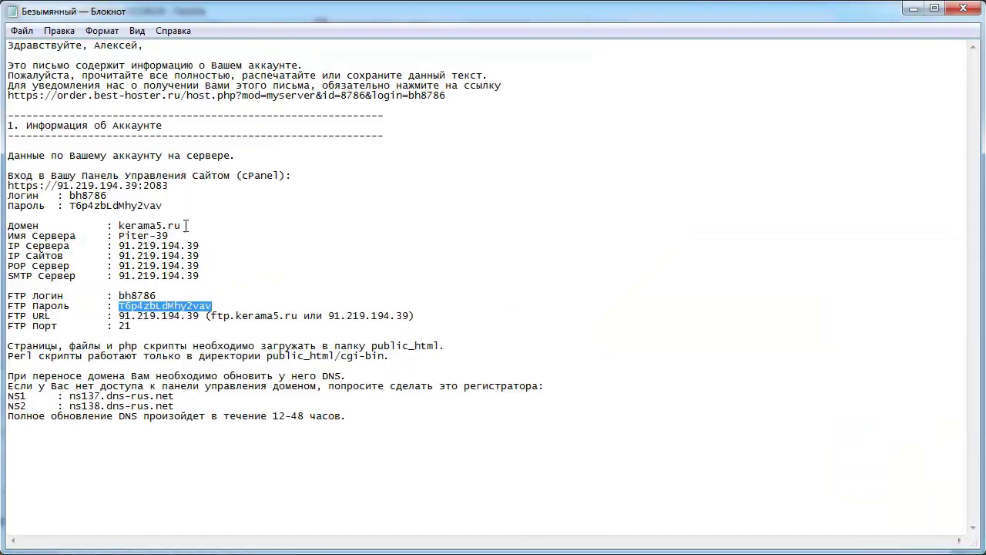
pyautogui.click(166, 199)
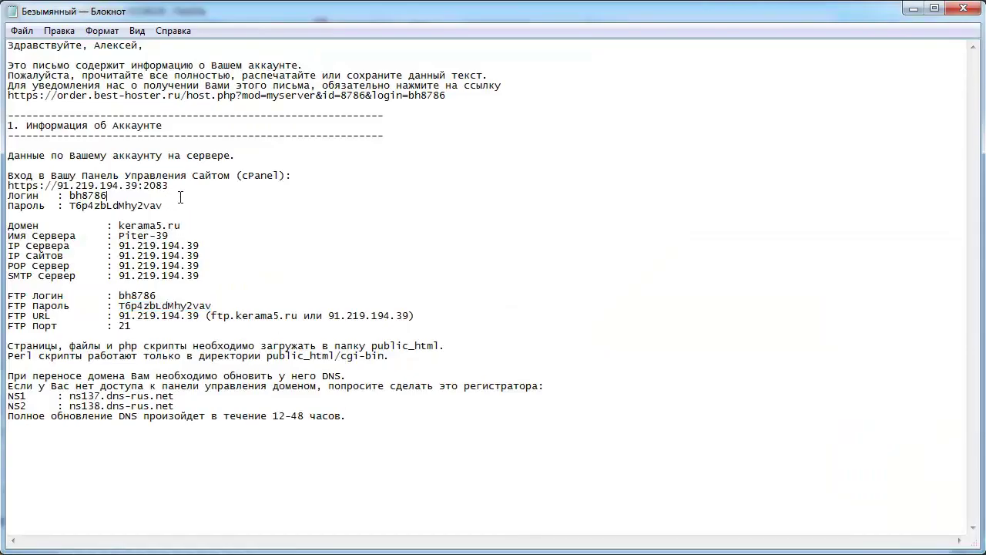
pyautogui.moveTo(151, 187); pyautogui.dragTo(10, 179)
pyautogui.rightClick(24, 186)
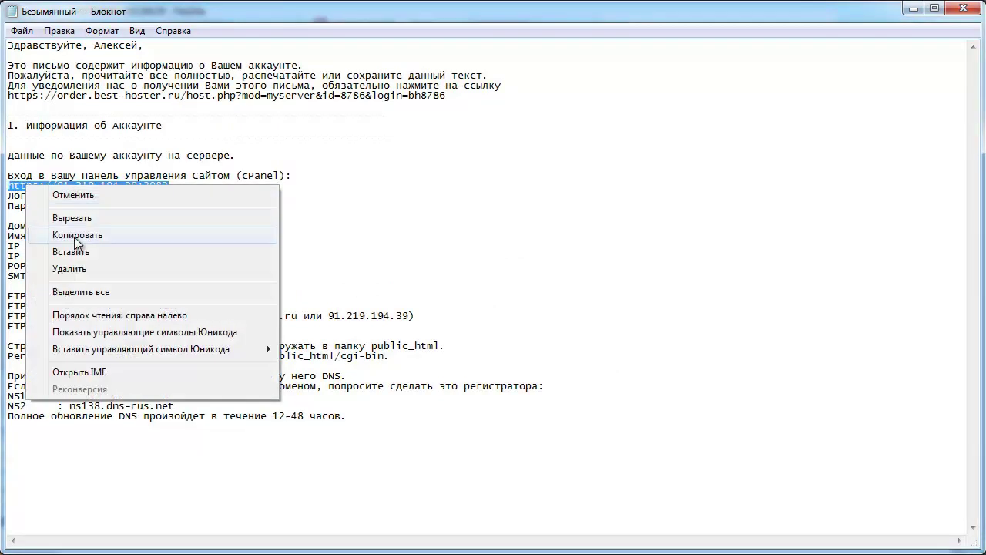
pyautogui.click(77, 235)
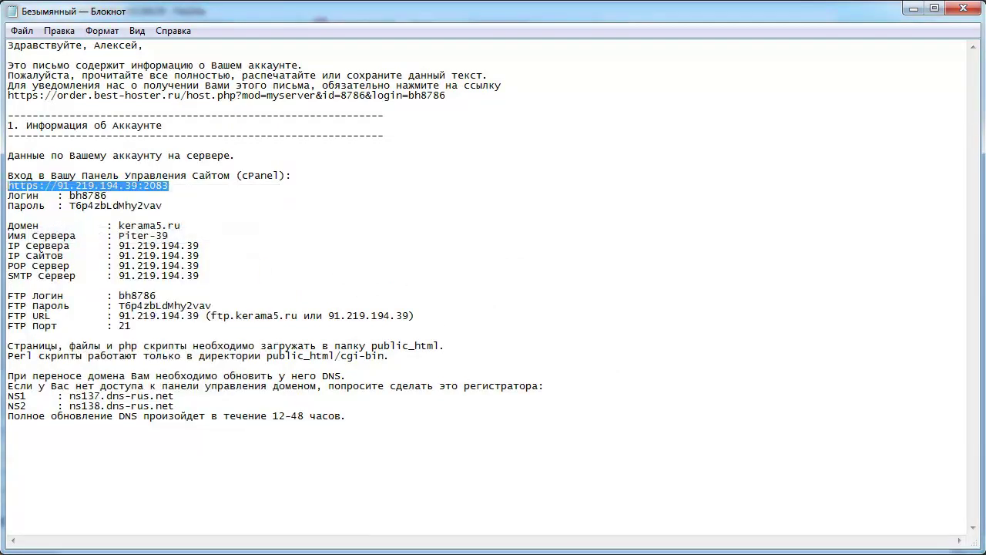
pyautogui.hotkey('alt', 'Tab')
# - Open the pasted cPanel address in Chrome and proceed past the certificate warning
pyautogui.click(244, 47)
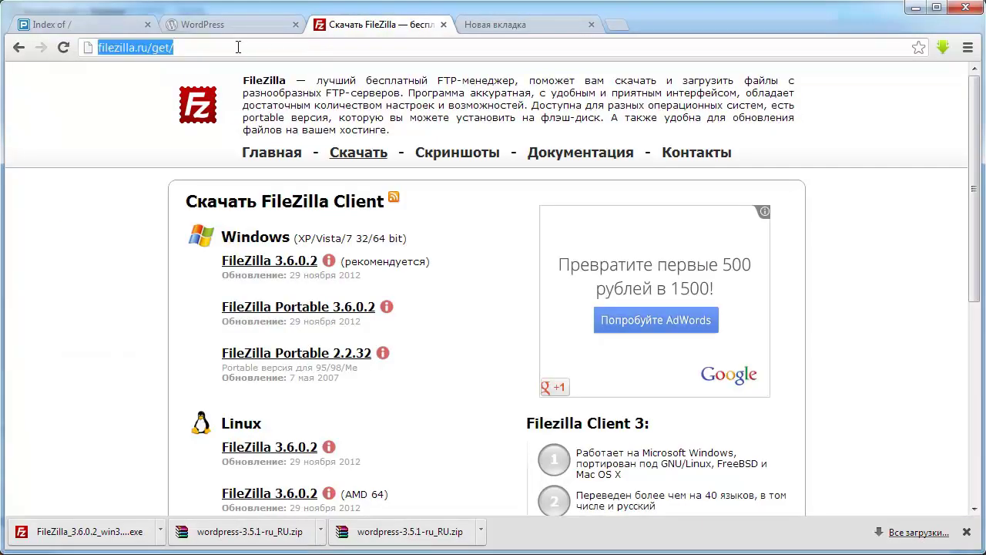
pyautogui.rightClick(244, 50)
pyautogui.click(285, 137)
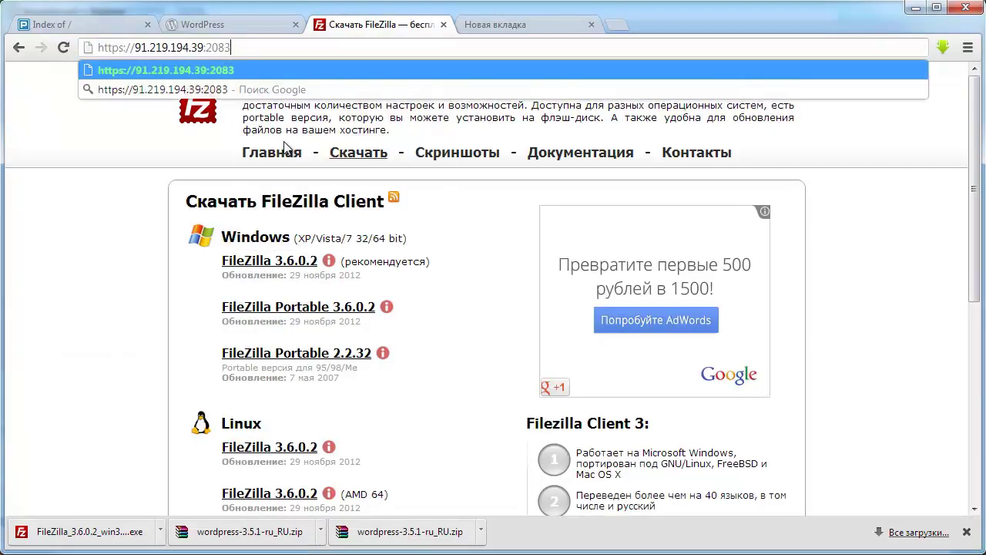
pyautogui.press('Return')
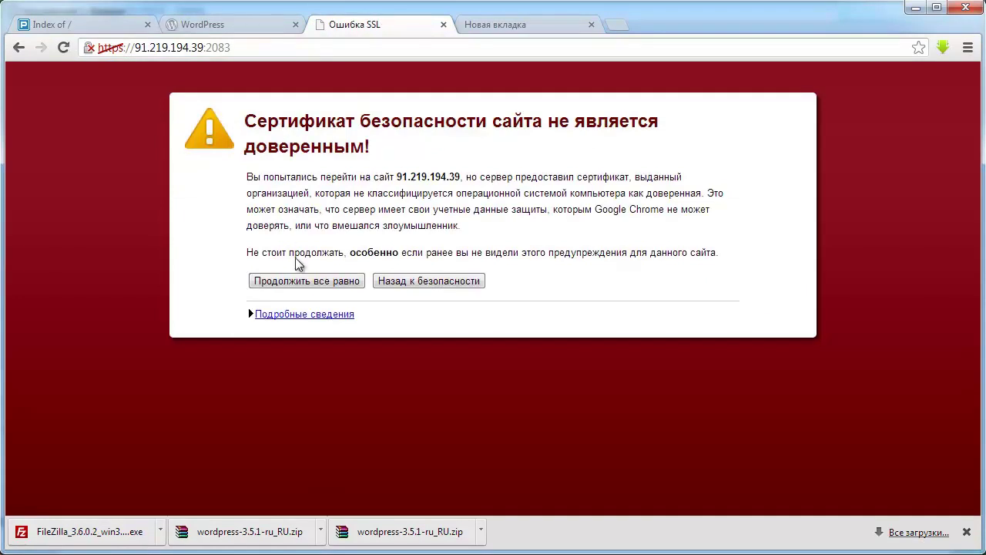
pyautogui.click(307, 282)
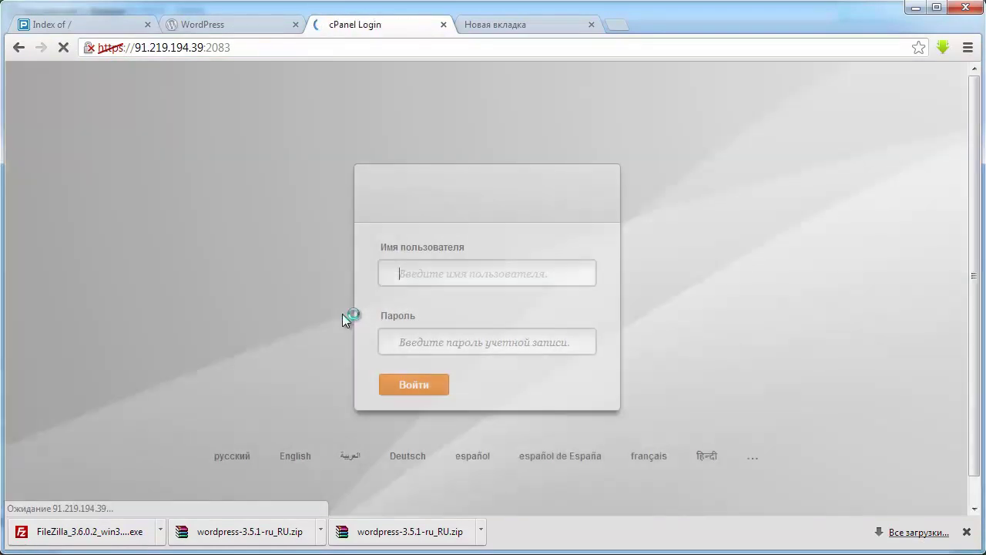
# - Log in to cPanel with the account username and password copied from the notes
pyautogui.hotkey('alt', 'Tab')
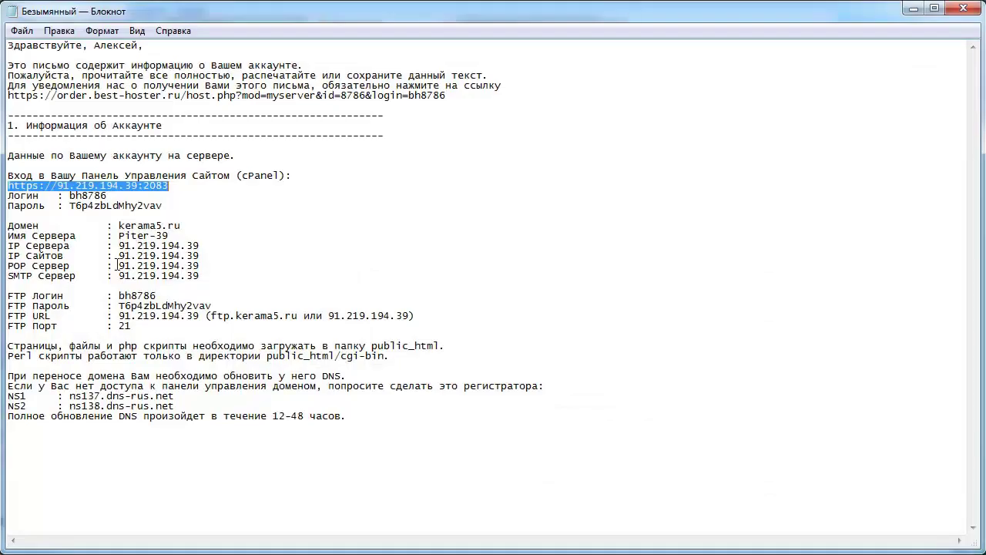
pyautogui.moveTo(108, 196); pyautogui.dragTo(64, 193)
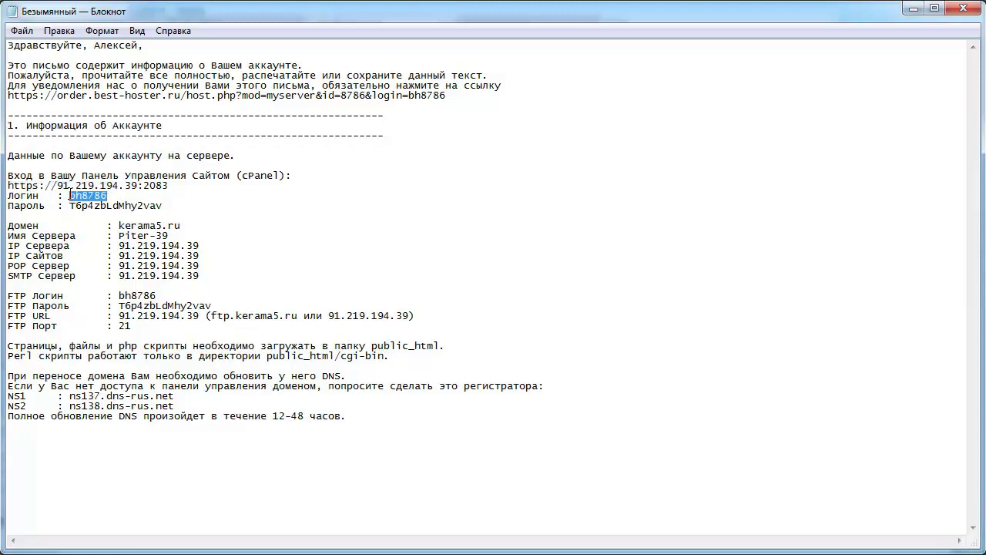
pyautogui.click(913, 7)
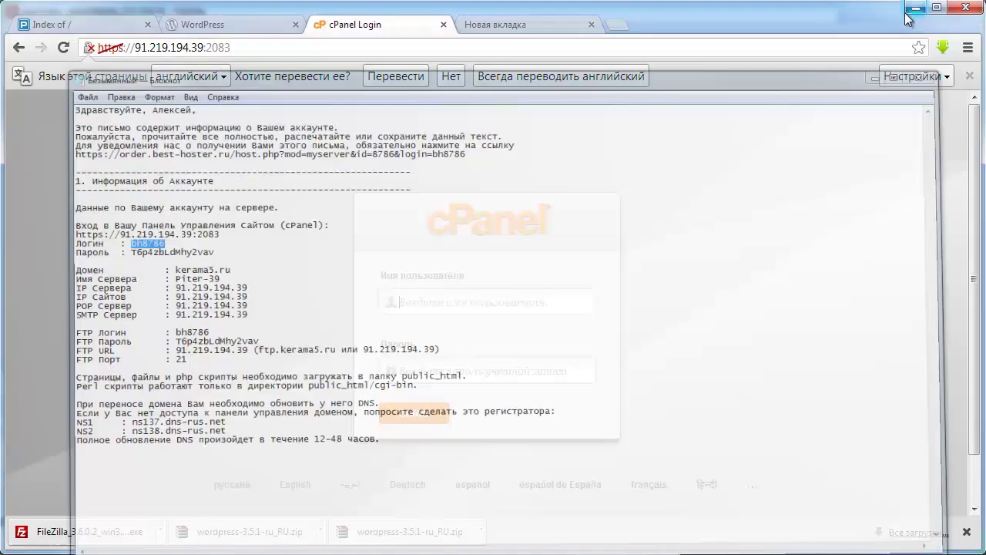
pyautogui.click(472, 305)
pyautogui.hotkey('ctrl', 'v')
pyautogui.click(437, 371)
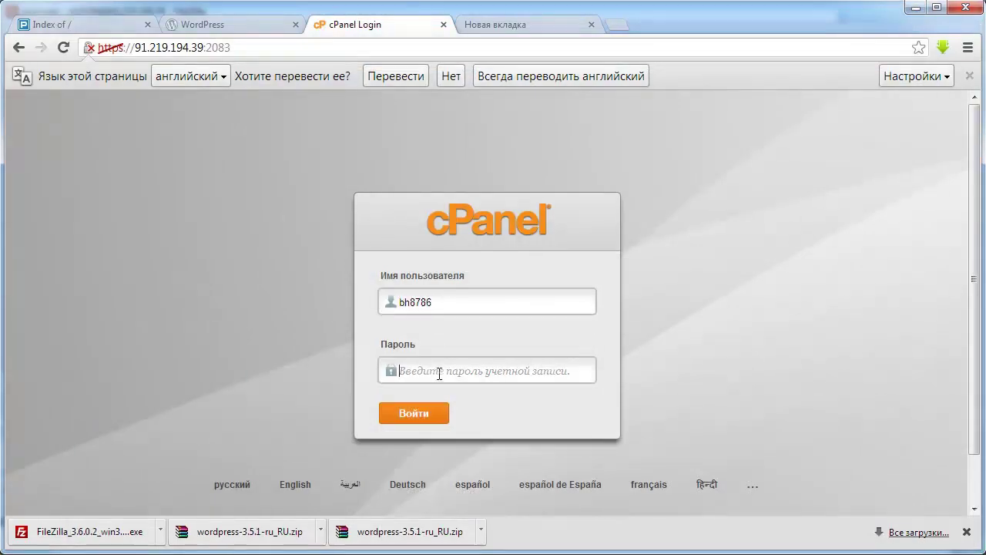
pyautogui.hotkey('alt', 'Tab')
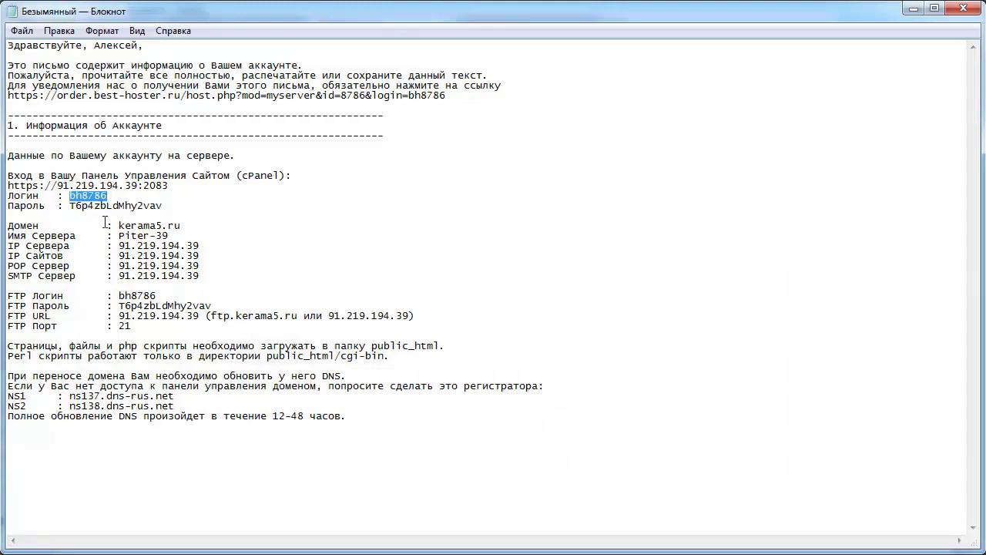
pyautogui.moveTo(162, 206); pyautogui.dragTo(77, 207)
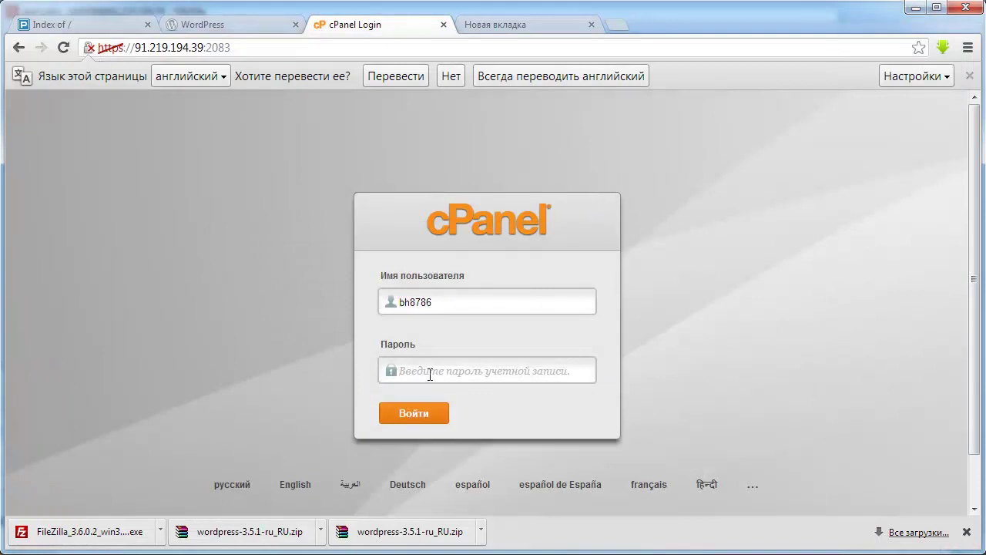
pyautogui.hotkey('ctrl', 'v')
pyautogui.click(415, 415)
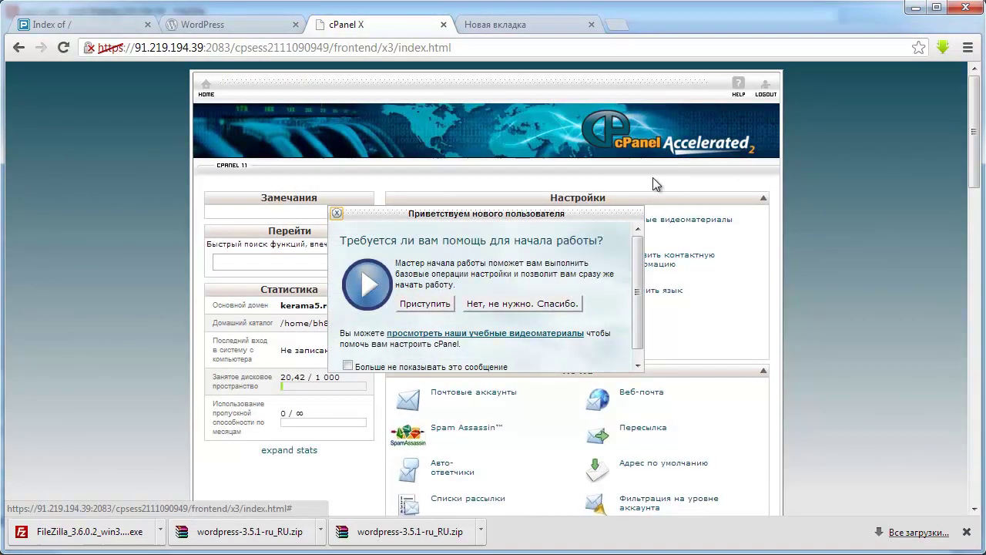
# - Dismiss the new-user welcome message and go to the MySQL Databases page
pyautogui.click(337, 213)
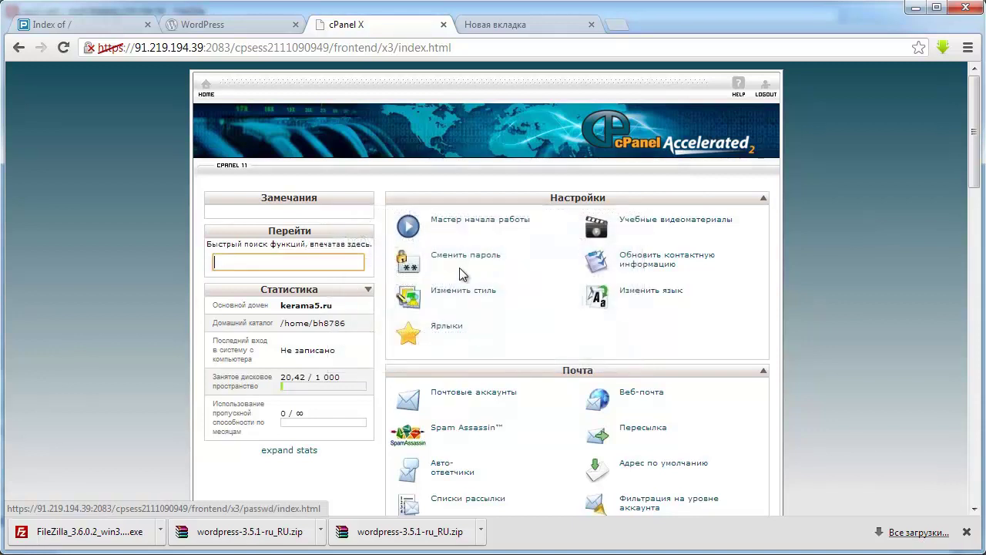
pyautogui.scroll(-4, 534, 282)
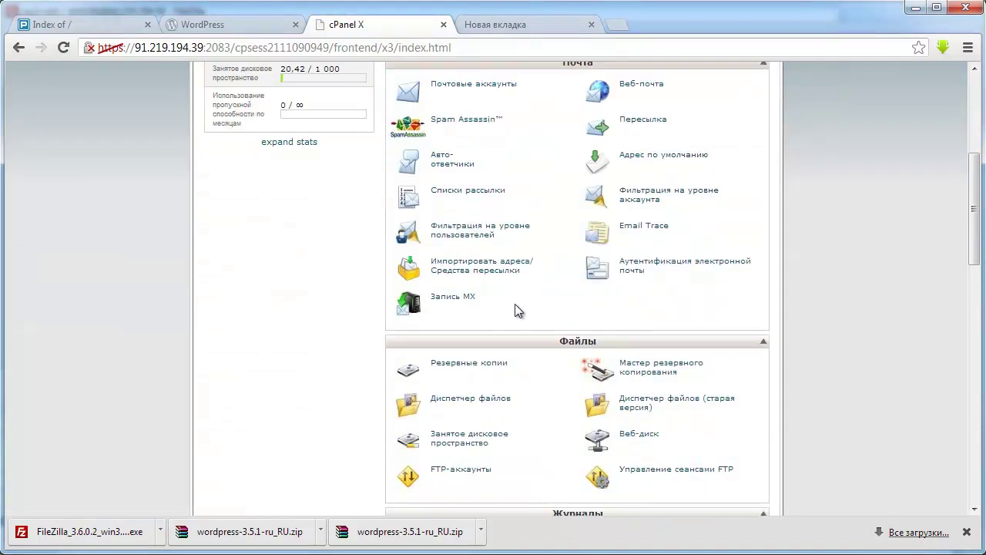
pyautogui.scroll(-1, 520, 301)
pyautogui.scroll(-1, 515, 303)
pyautogui.scroll(3, 517, 308)
pyautogui.scroll(-8, 517, 308)
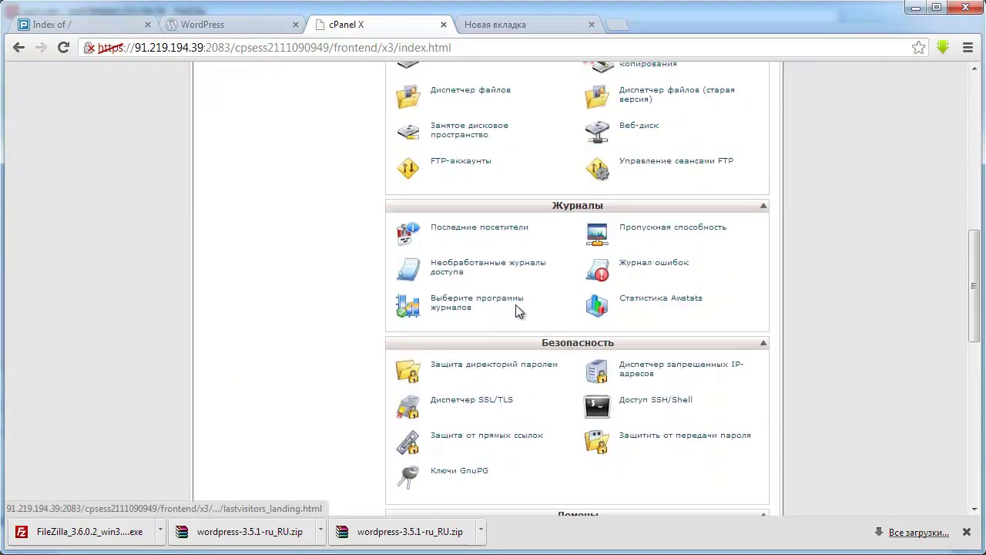
pyautogui.scroll(-1, 525, 315)
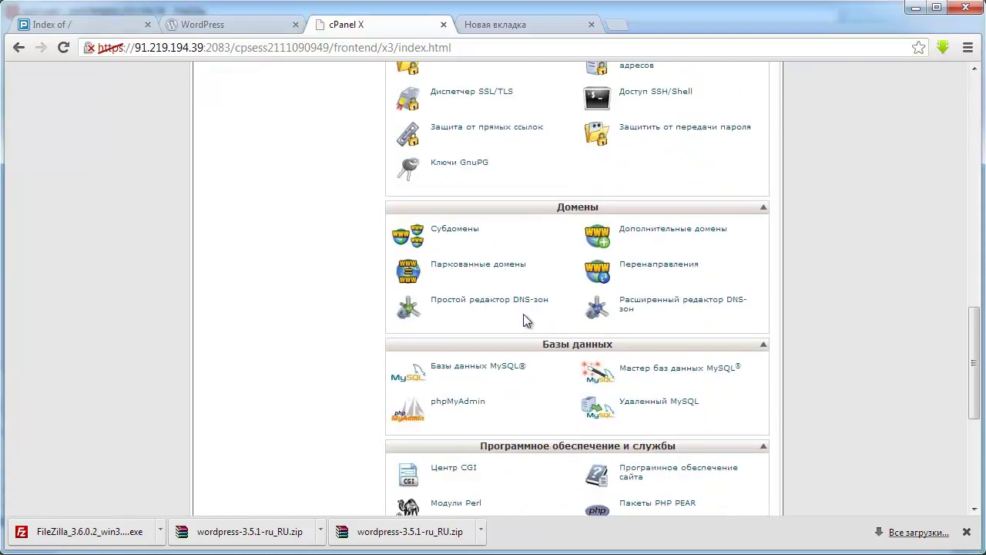
pyautogui.click(490, 370)
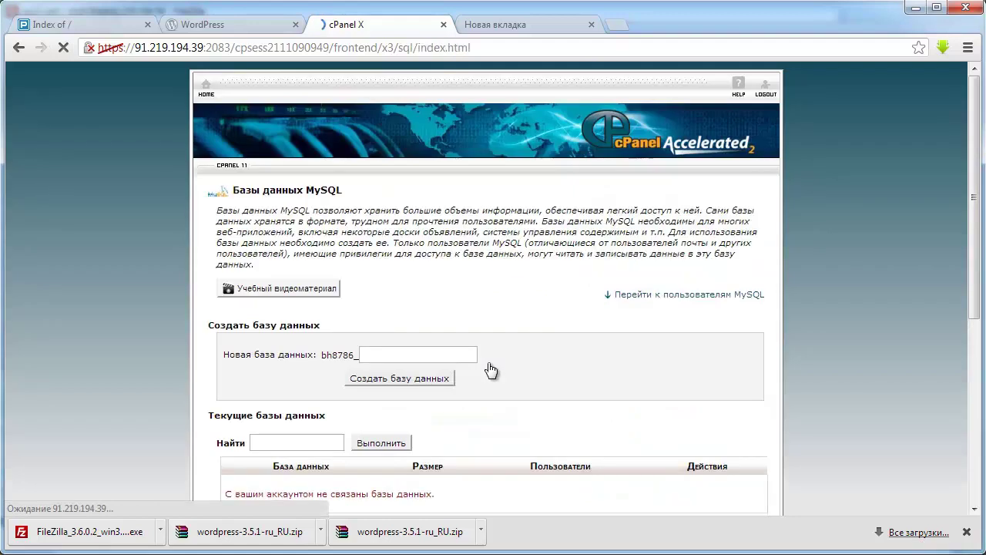
# - Create a new database named wp (bh8786_wp) and return to the databases list
pyautogui.scroll(-2, 511, 341)
pyautogui.click(413, 201)
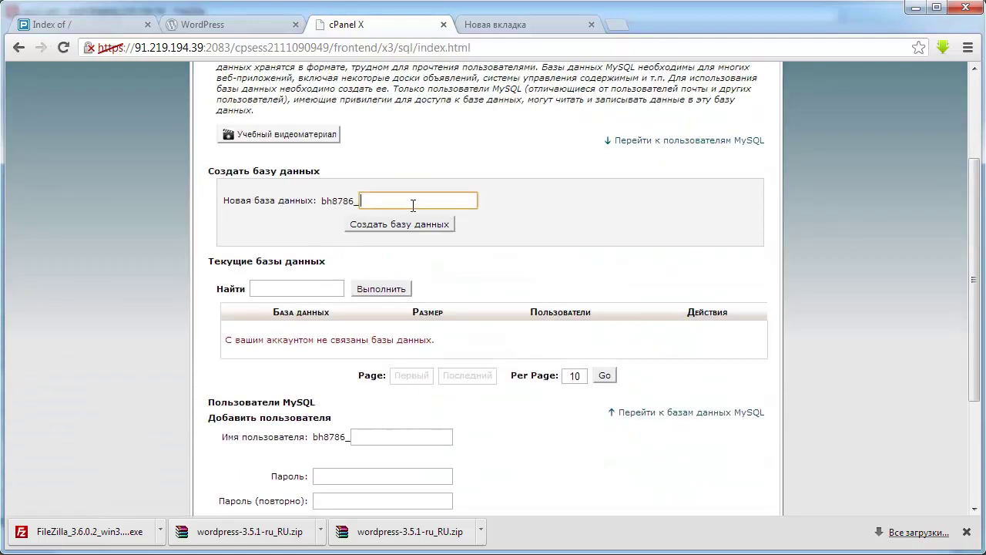
pyautogui.write('wp')
pyautogui.click(403, 225)
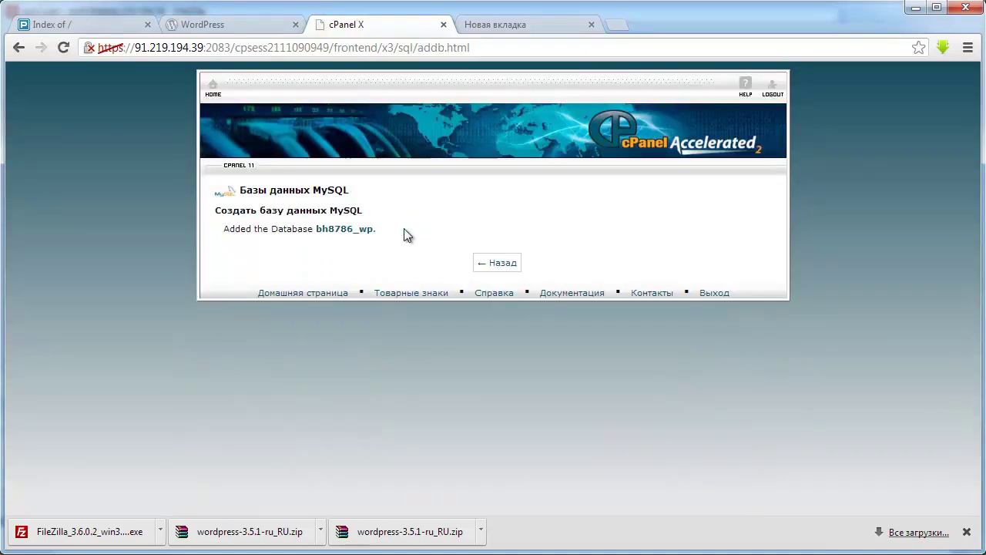
pyautogui.click(503, 266)
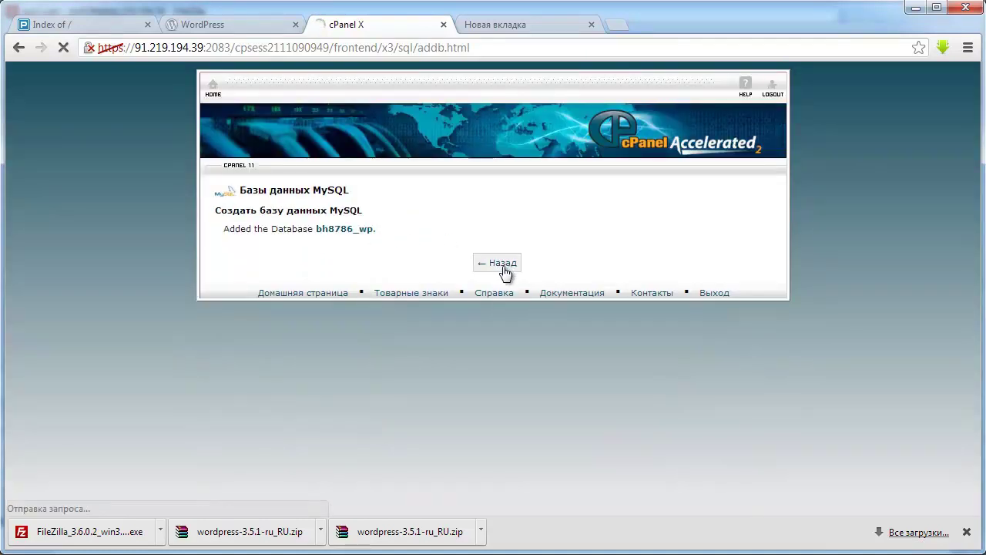
pyautogui.scroll(-2, 362, 372)
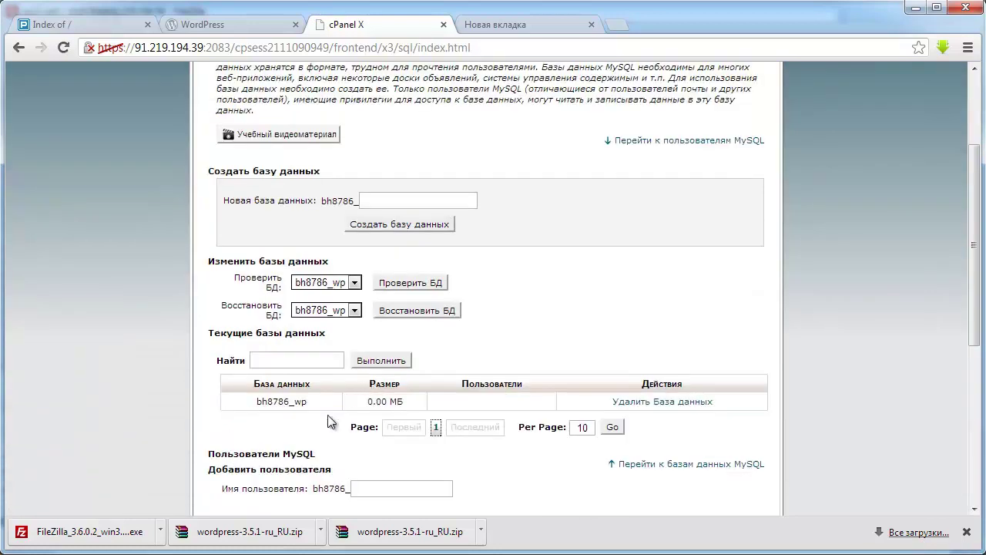
# - Enter wp as the new MySQL user name and generate and copy a strong password
pyautogui.scroll(-1, 344, 402)
pyautogui.click(385, 413)
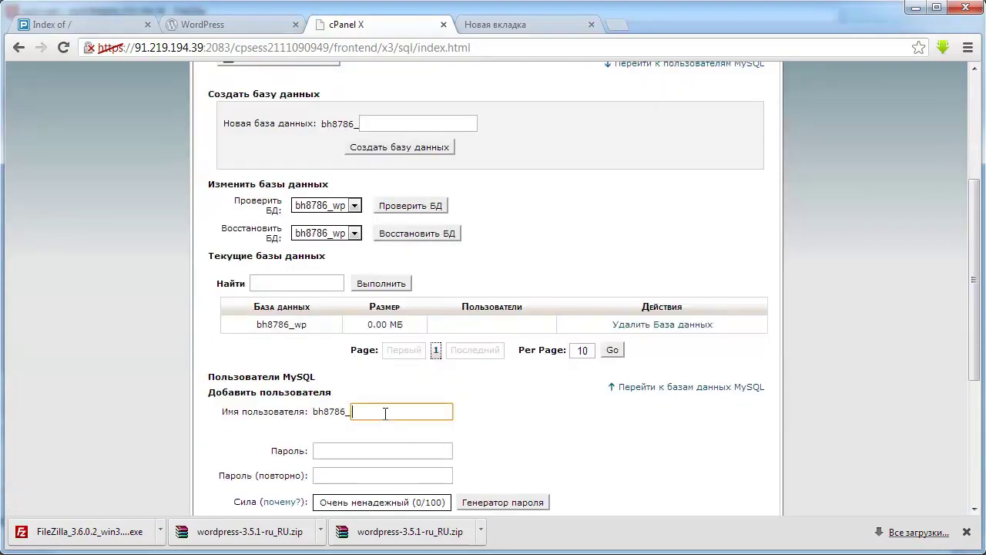
pyautogui.write('wp')
pyautogui.scroll(-1, 451, 447)
pyautogui.click(387, 373)
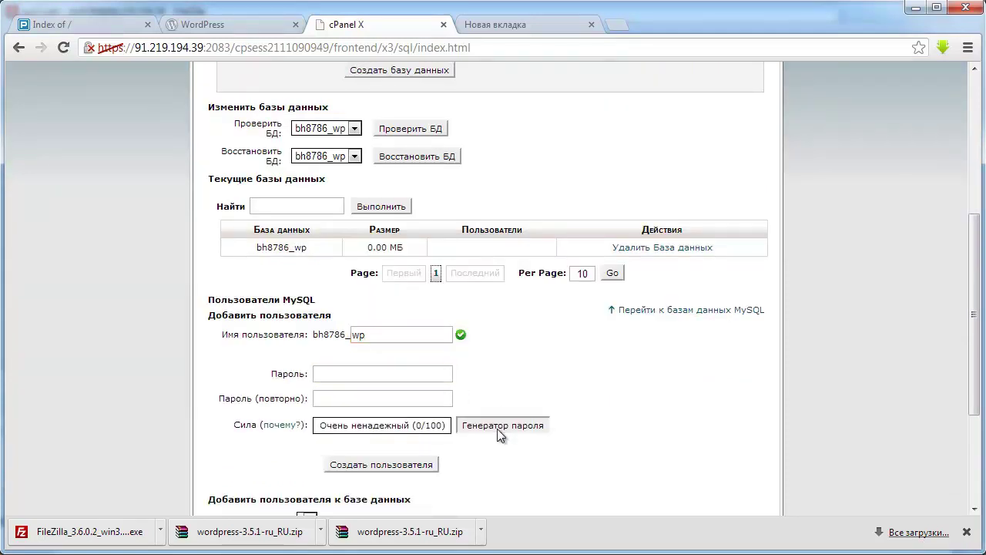
pyautogui.click(497, 429)
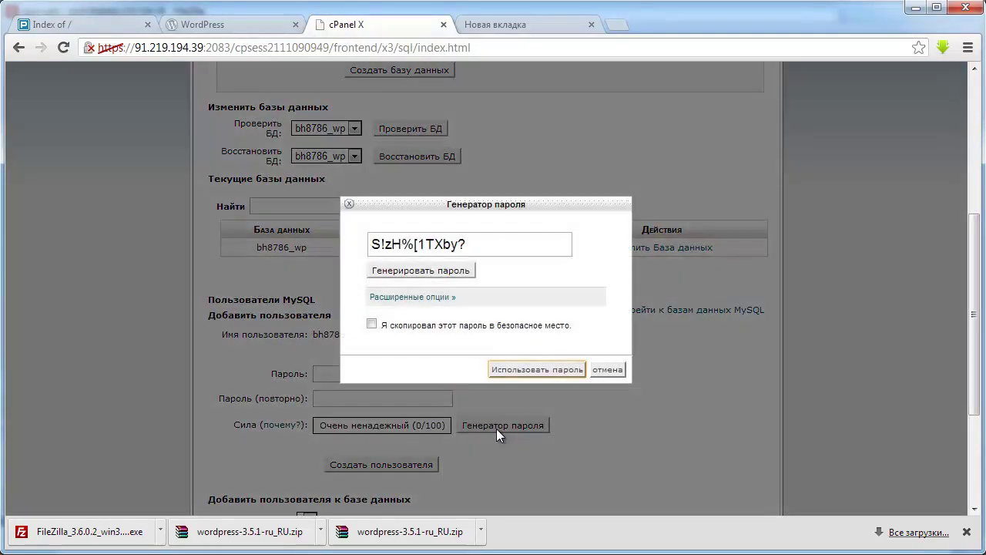
pyautogui.click(437, 274)
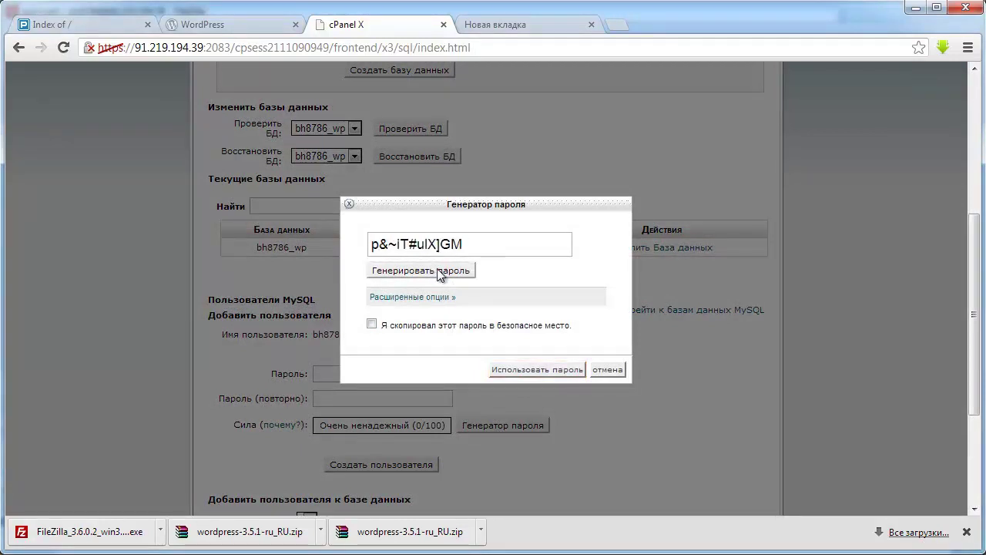
pyautogui.click(437, 274)
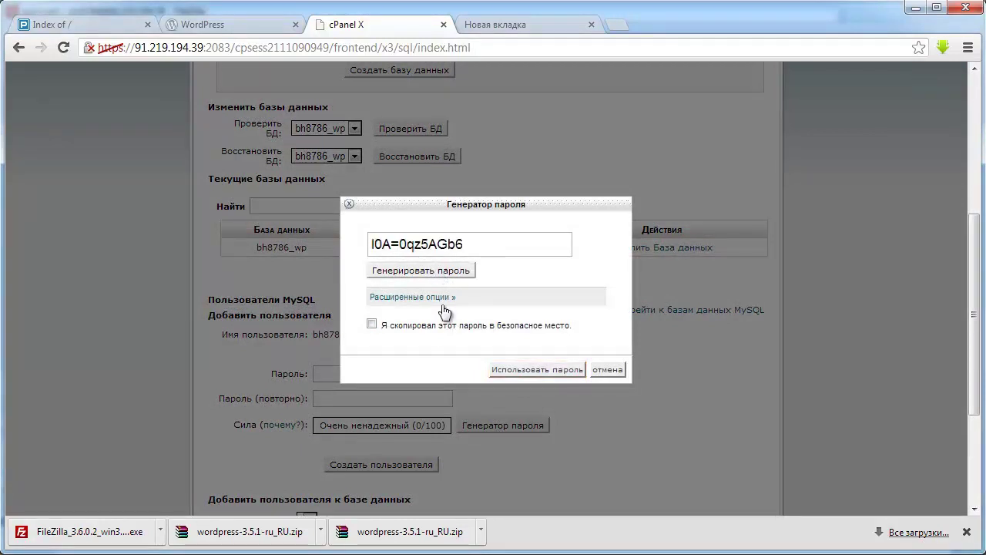
pyautogui.click(373, 325)
pyautogui.moveTo(468, 244); pyautogui.dragTo(373, 244)
pyautogui.rightClick(389, 243)
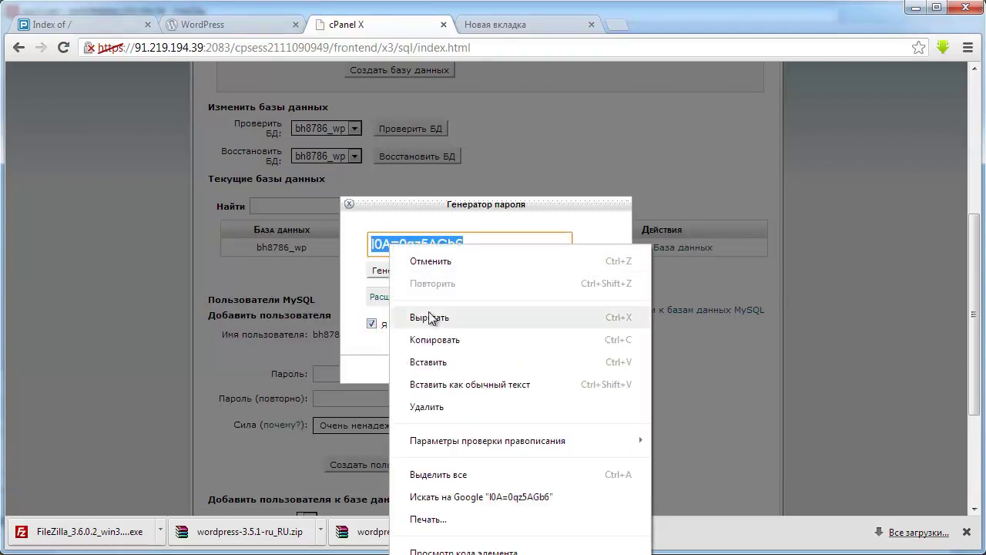
pyautogui.click(429, 337)
# - Apply the generated password and create the MySQL user bh8786_wp
pyautogui.click(542, 371)
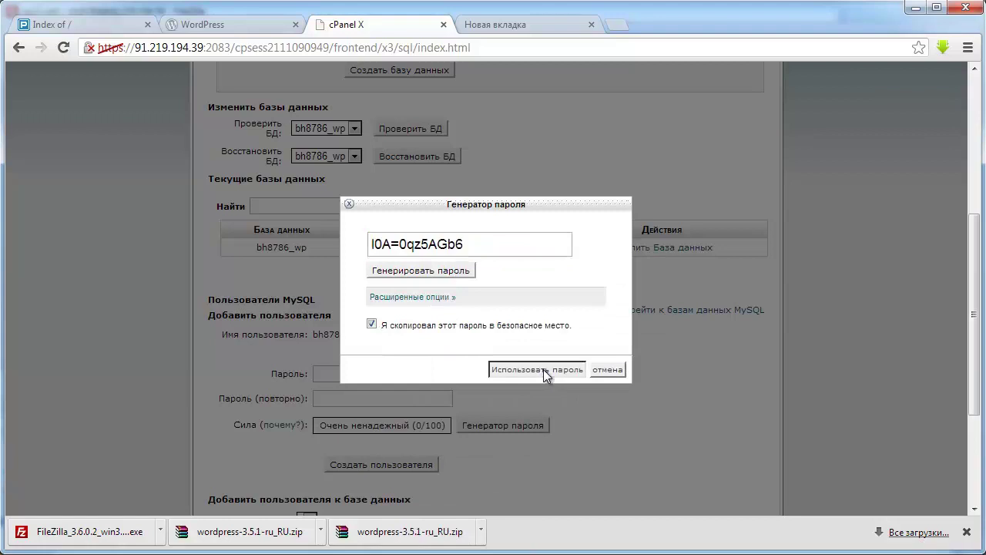
pyautogui.scroll(-1, 524, 432)
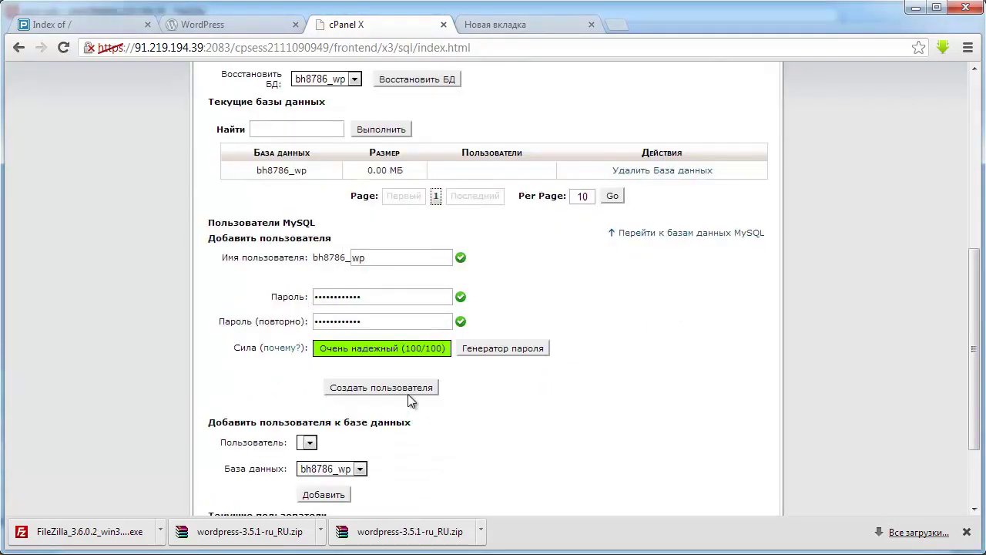
pyautogui.click(406, 387)
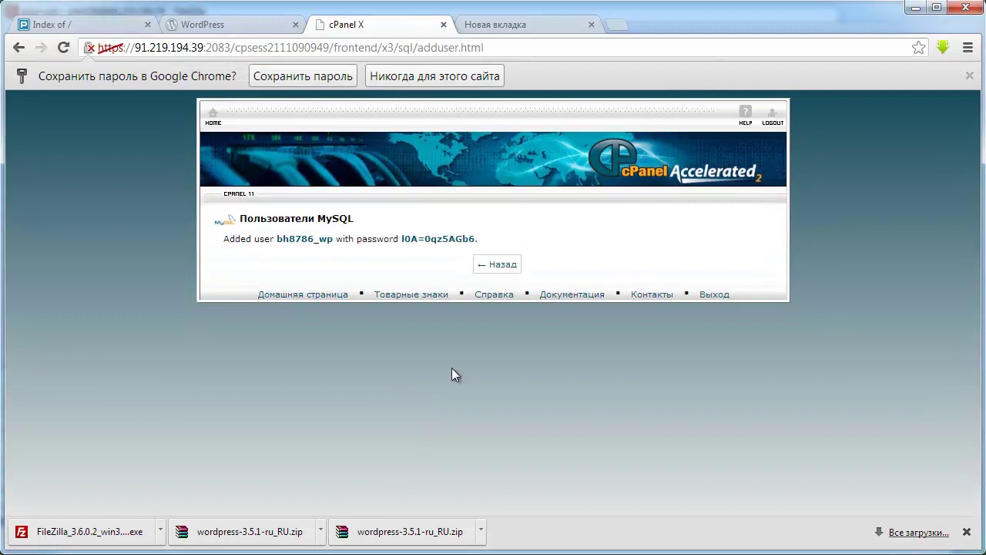
pyautogui.click(500, 266)
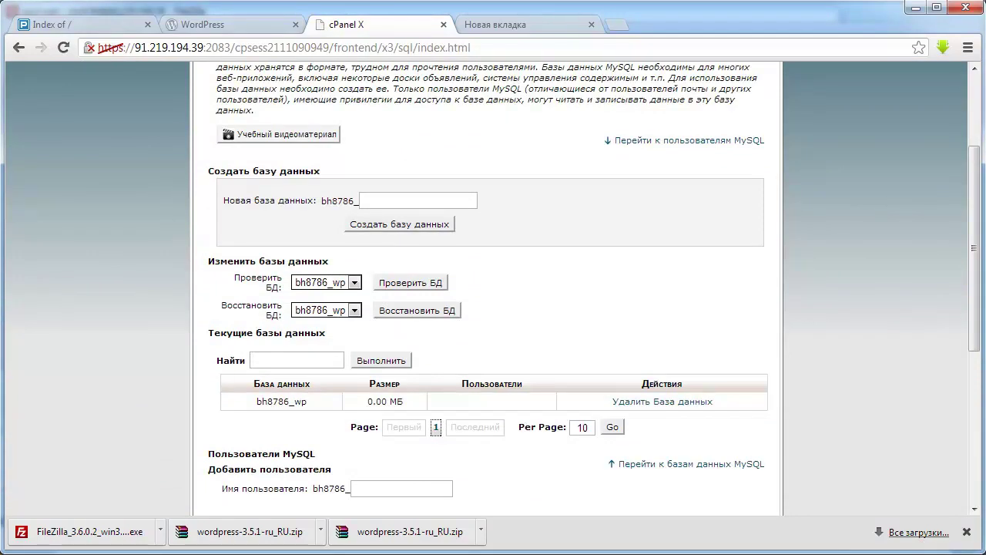
pyautogui.hotkey('alt', 'Tab')
# - Record the database password in the notes under 'Пароль базы:'
pyautogui.click(223, 446)
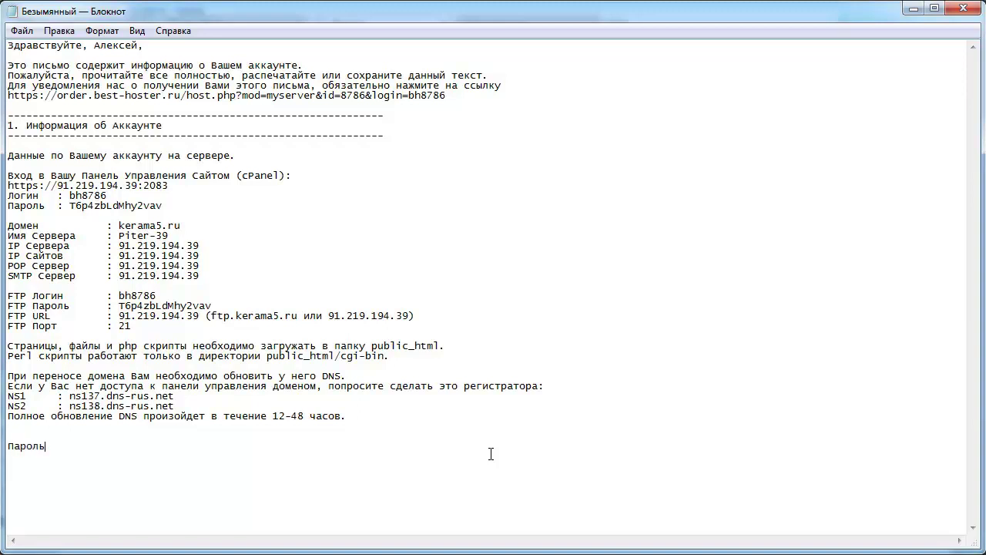
pyautogui.write('азы:')
pyautogui.hotkey('ctrl', 'v')
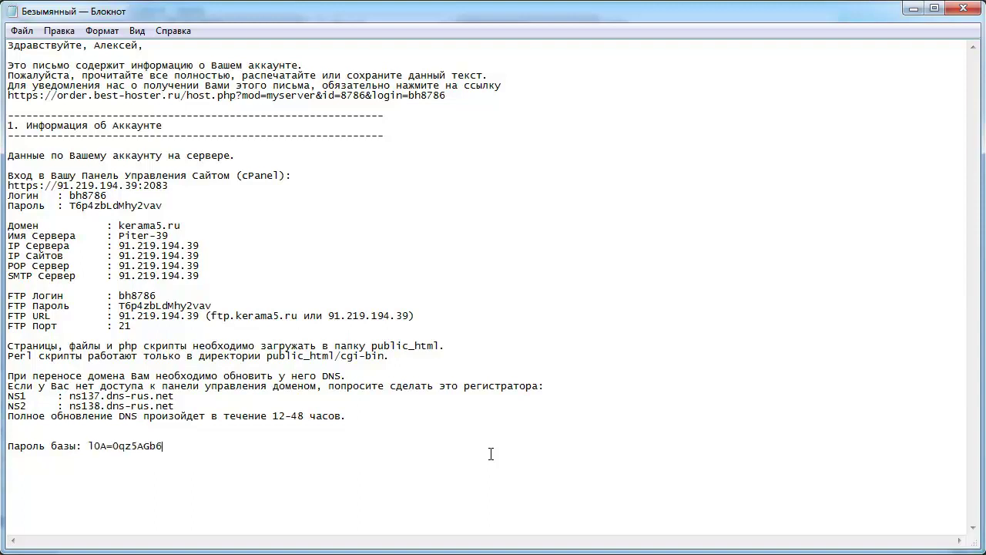
pyautogui.click(14, 432)
pyautogui.press('Return')
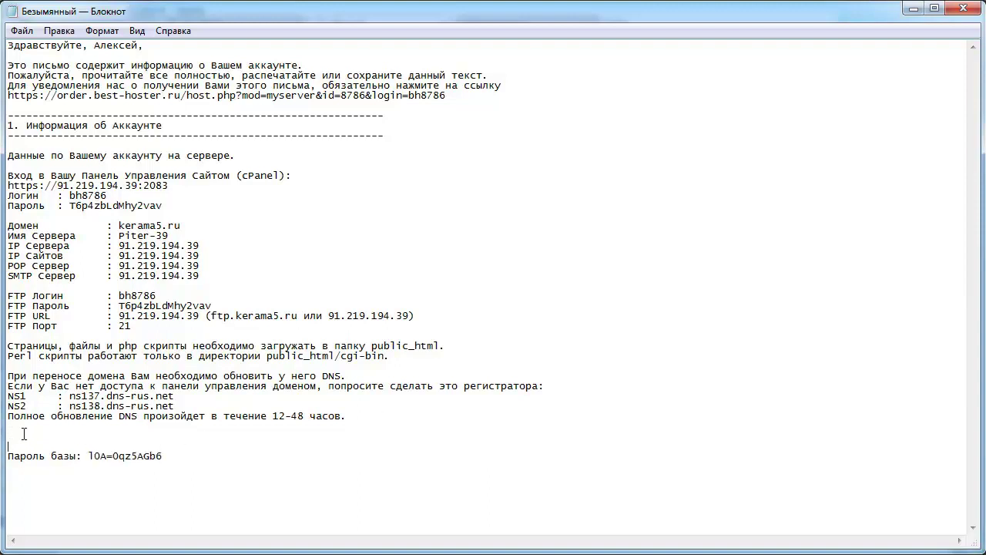
pyautogui.press('Return')
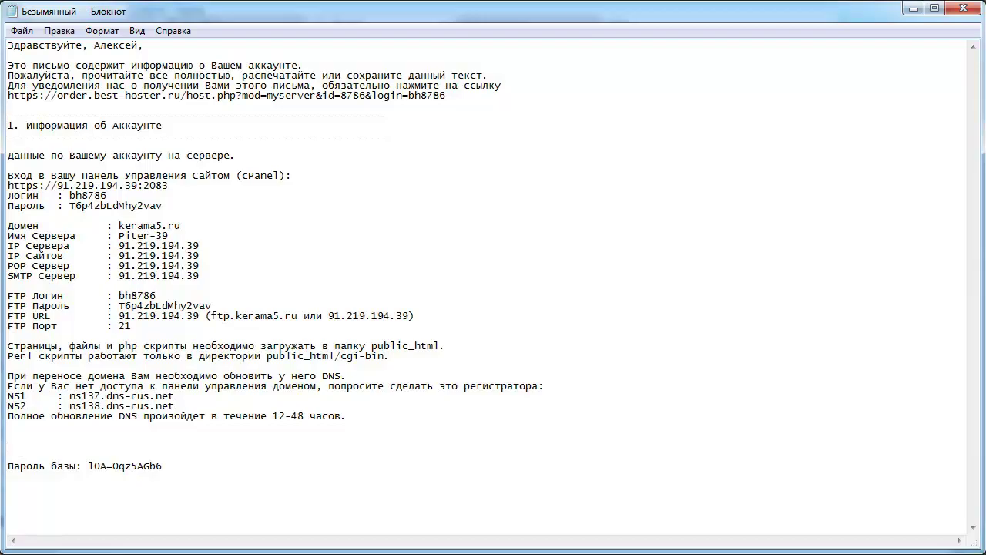
pyautogui.hotkey('alt', 'Tab')
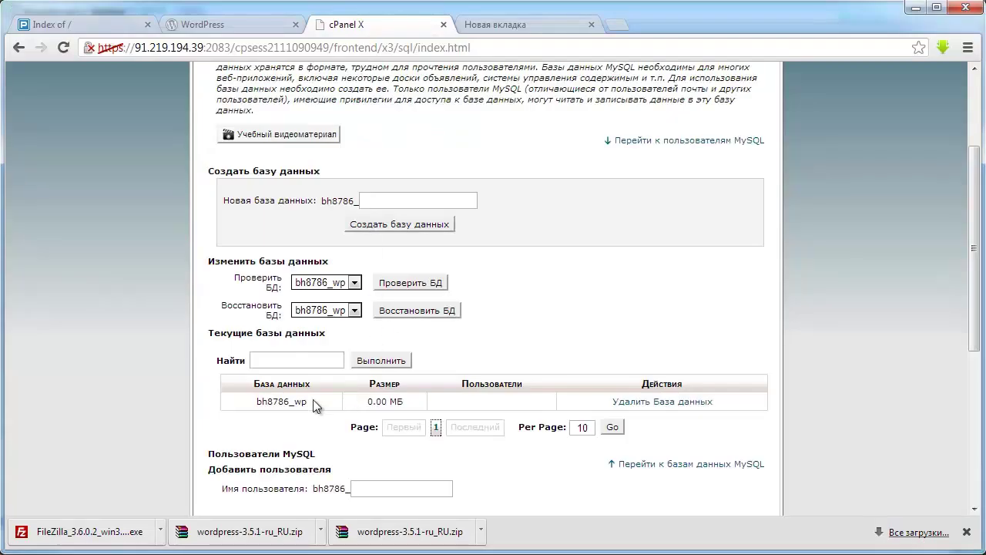
pyautogui.moveTo(315, 402); pyautogui.dragTo(257, 401)
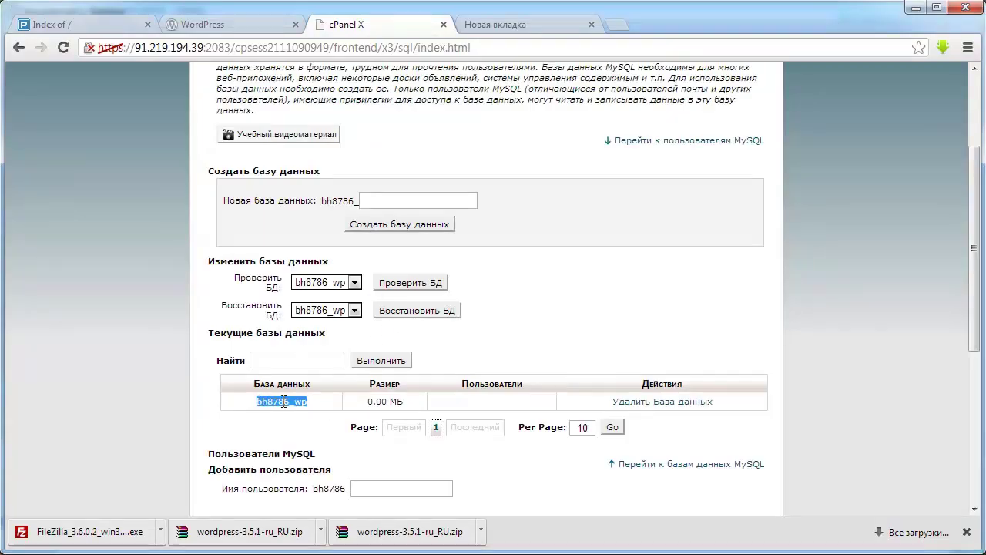
pyautogui.hotkey('alt', 'Tab')
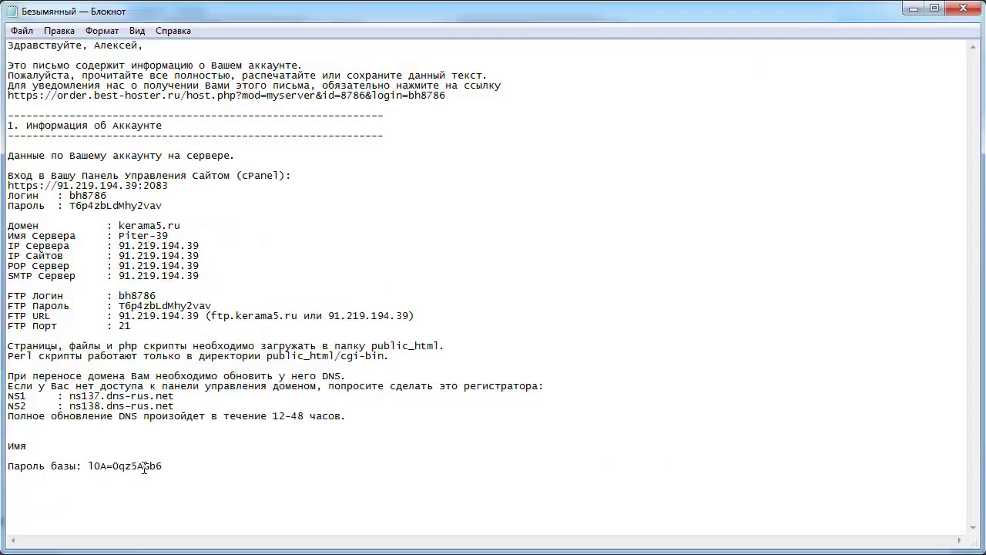
pyautogui.hotkey('ctrl', 'v')
pyautogui.press('Return')
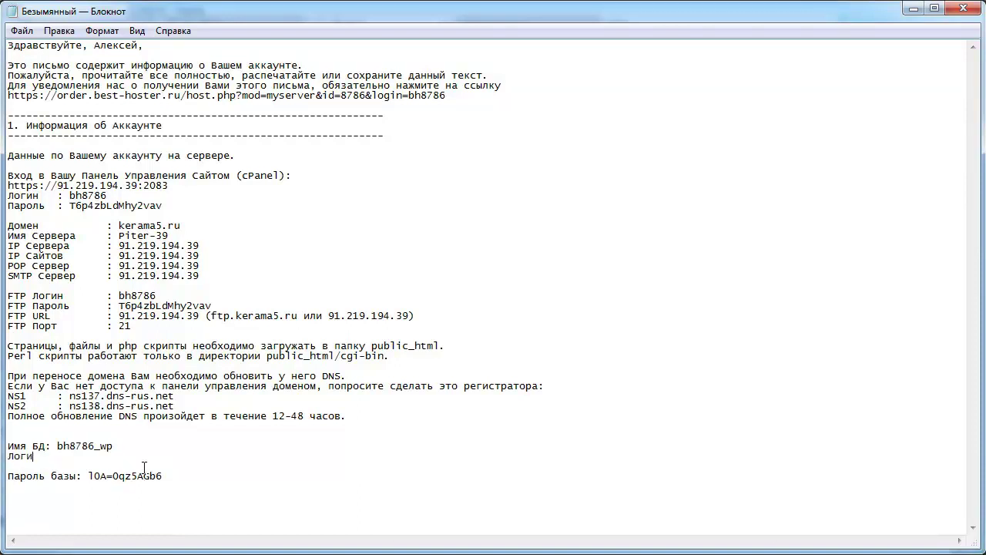
pyautogui.hotkey('ctrl', 'v')
pyautogui.press('Delete')
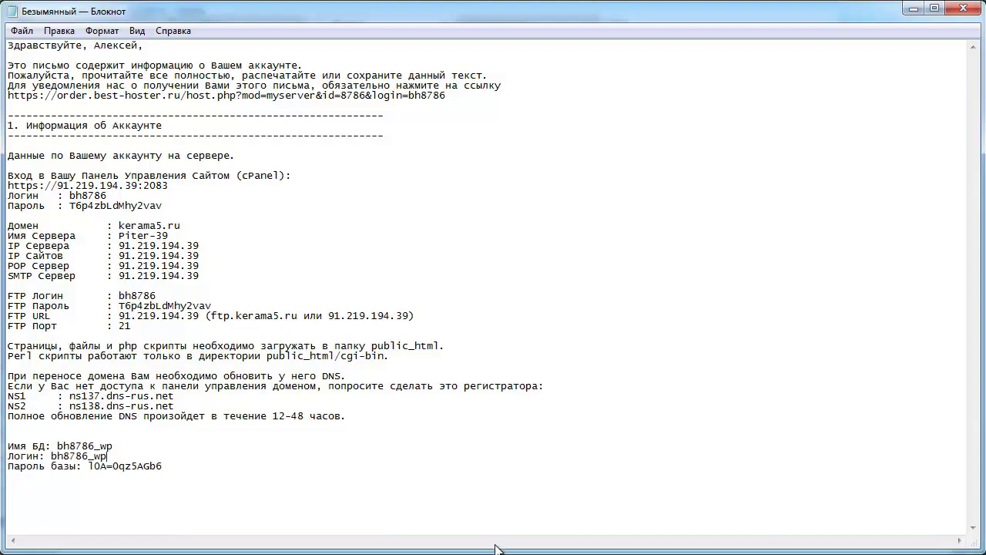
pyautogui.hotkey('alt', 'Tab')
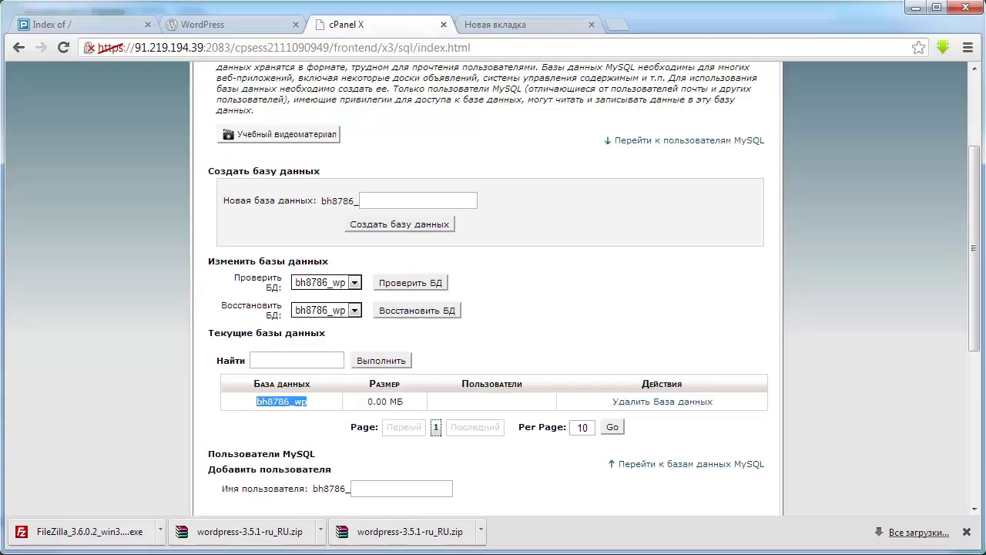
# - Add user bh8786_wp to database bh8786_wp with ALL PRIVILEGES
pyautogui.scroll(-2, 486, 351)
pyautogui.scroll(-2, 478, 357)
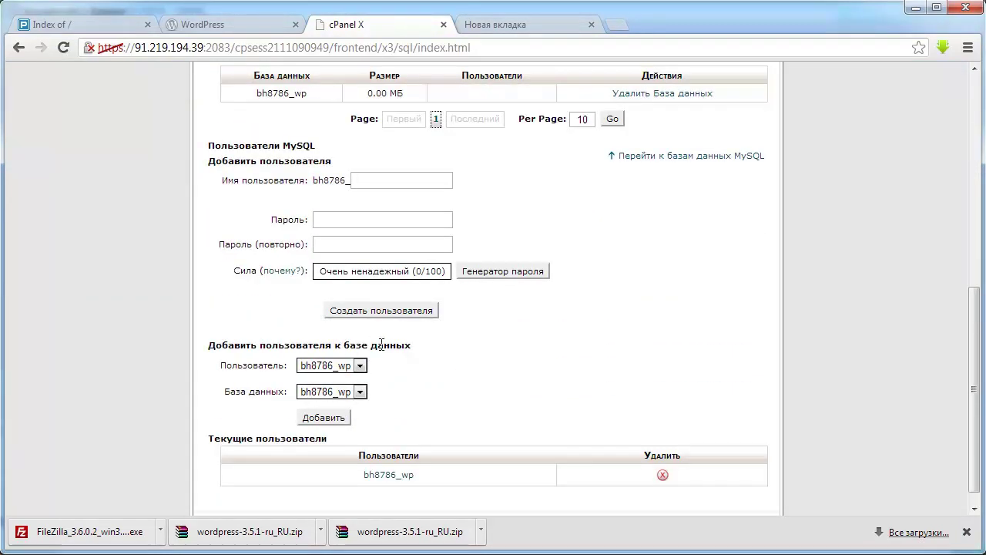
pyautogui.click(323, 418)
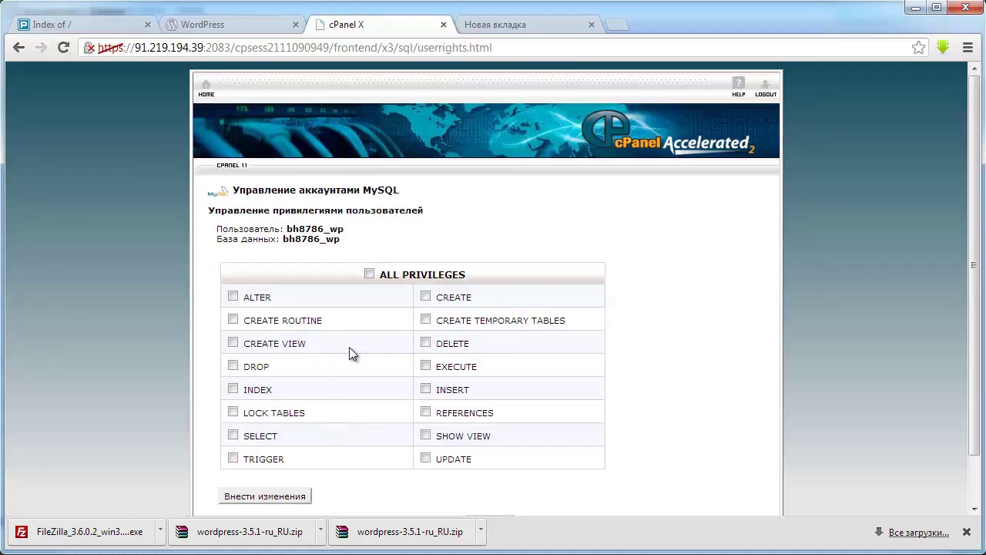
pyautogui.click(370, 274)
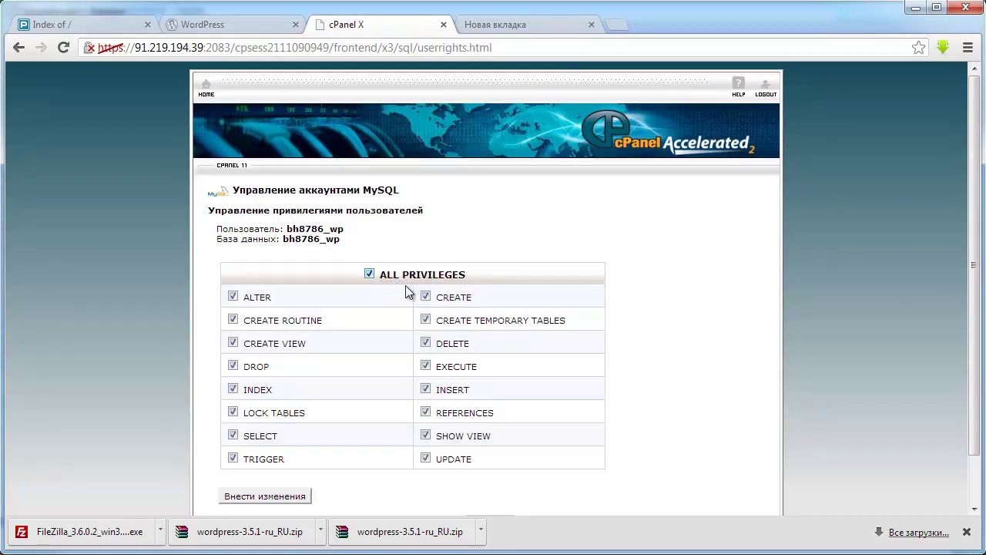
pyautogui.scroll(-1, 316, 366)
pyautogui.click(263, 442)
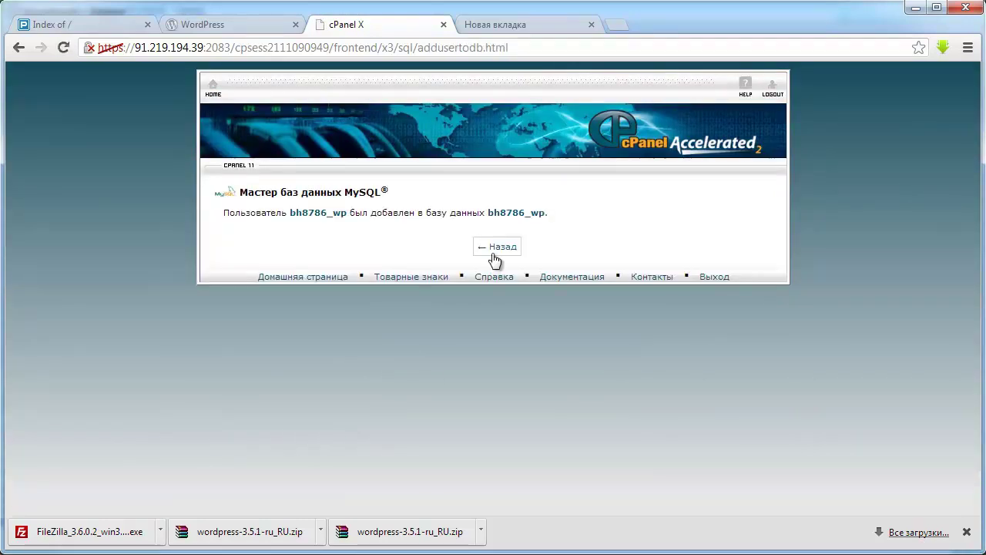
pyautogui.click(501, 248)
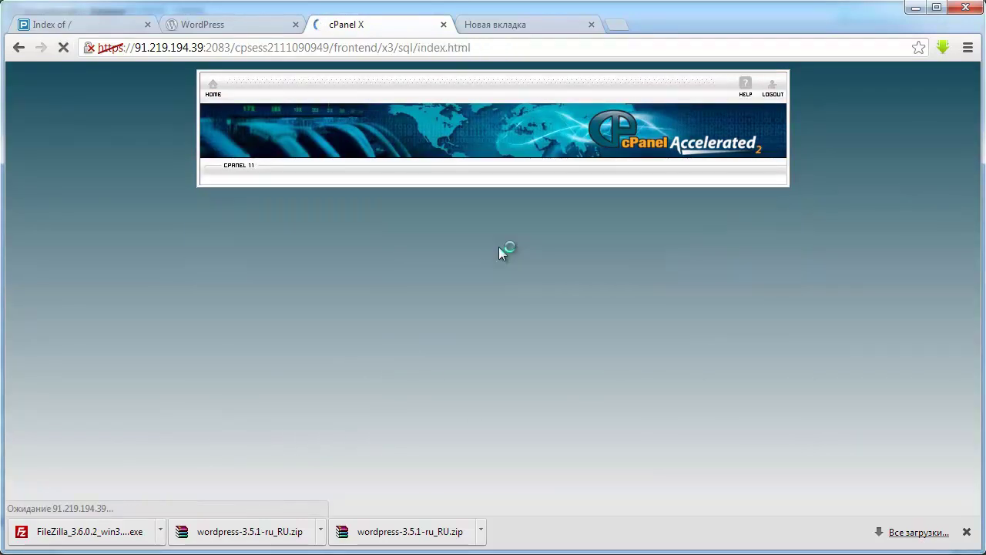
pyautogui.scroll(-4, 508, 309)
pyautogui.scroll(-4, 444, 363)
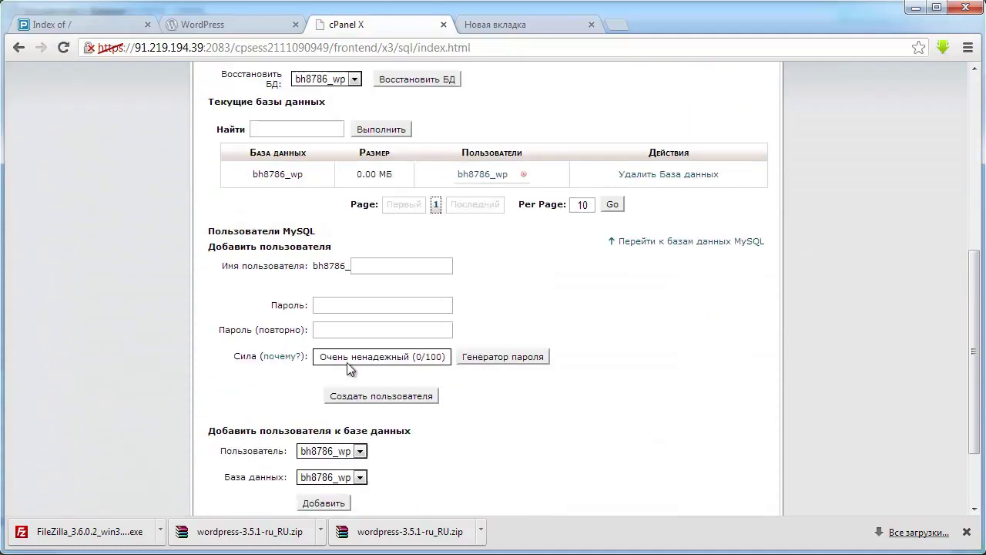
pyautogui.scroll(3, 351, 368)
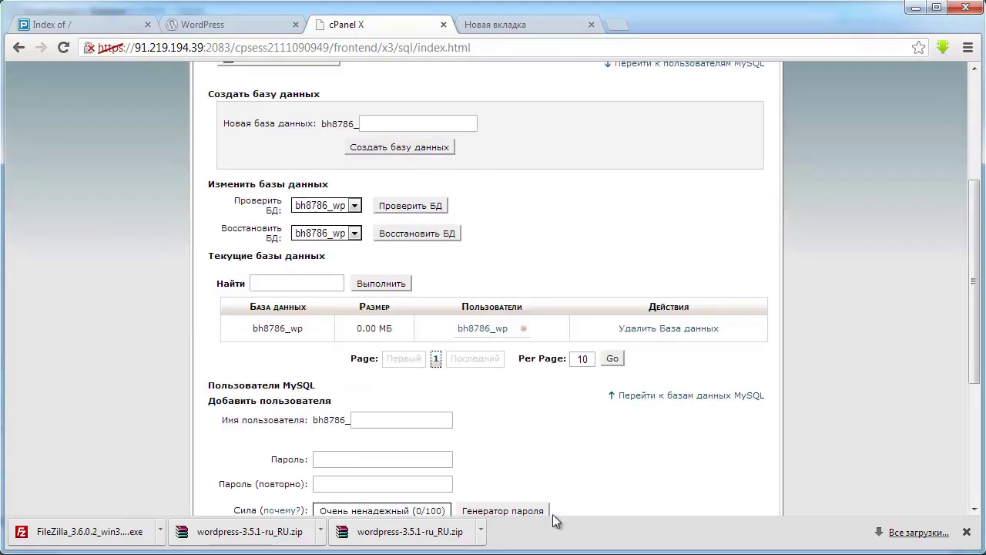
pyautogui.hotkey('alt', 'Tab')
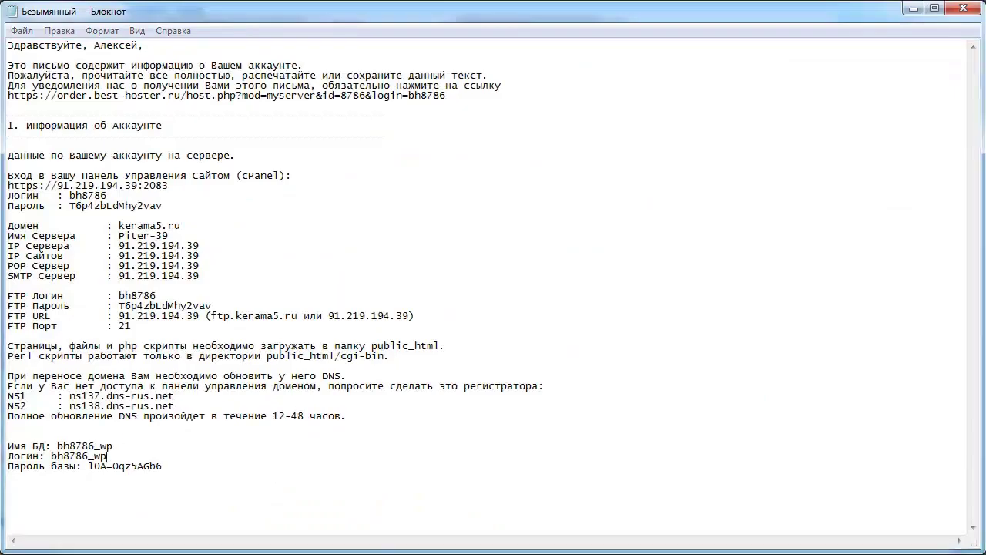
pyautogui.hotkey('alt', 'Tab')
# - Reload kerama5.ru and start WordPress setup to reach the database connection form
pyautogui.click(51, 25)
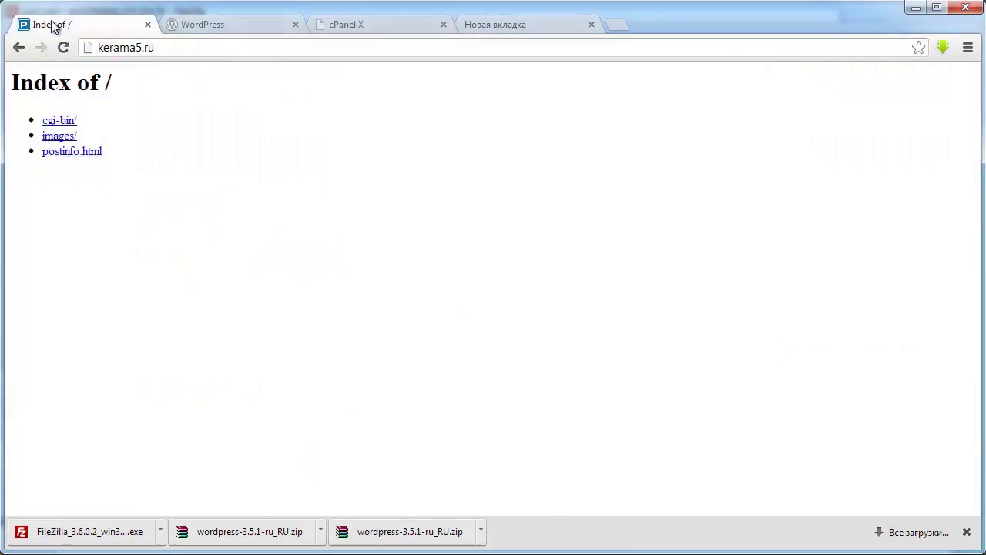
pyautogui.click(184, 52)
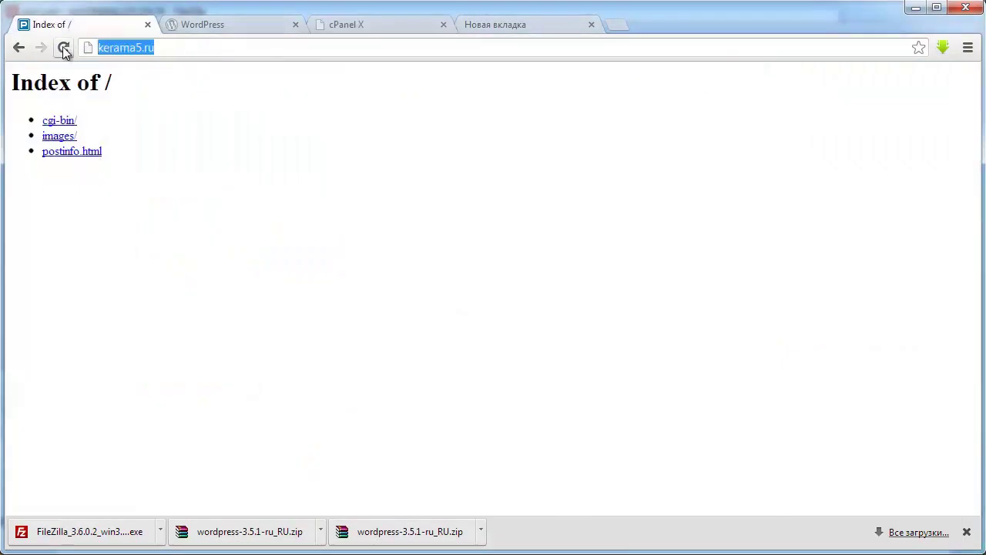
pyautogui.click(170, 52)
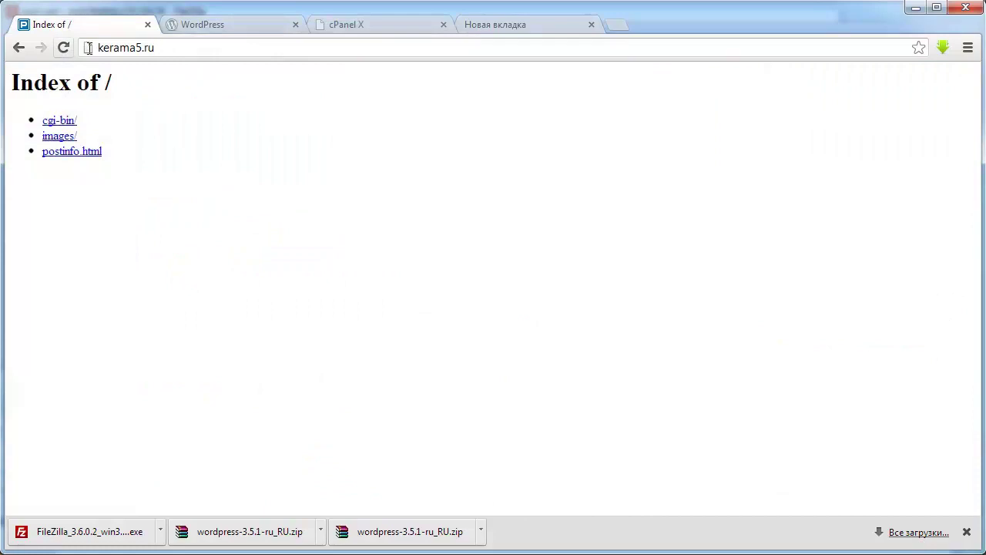
pyautogui.click(66, 49)
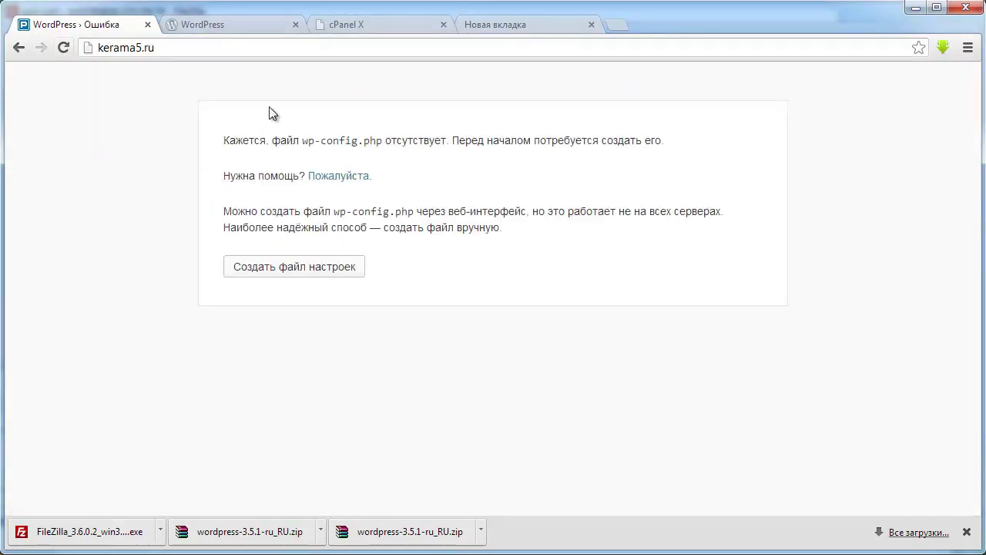
pyautogui.click(271, 275)
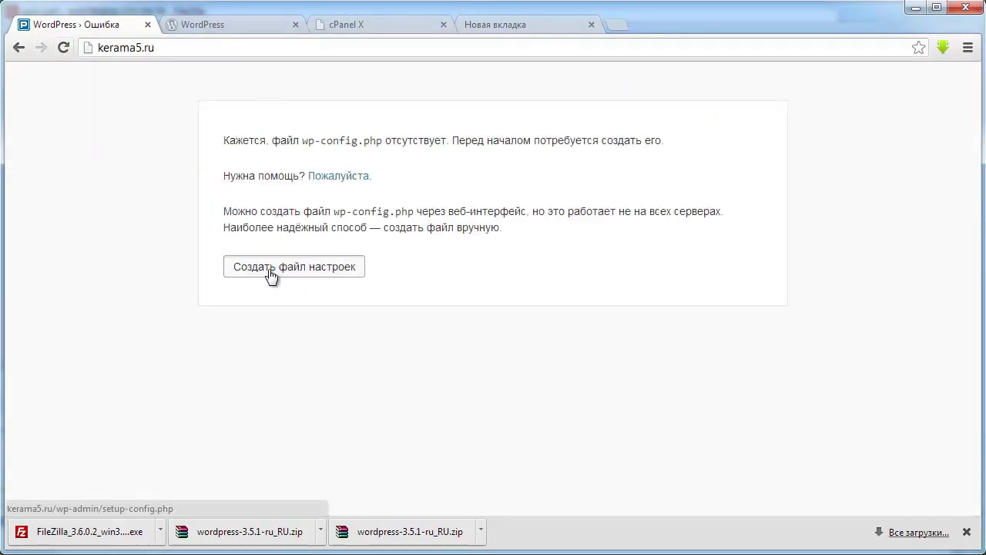
pyautogui.scroll(-1, 316, 286)
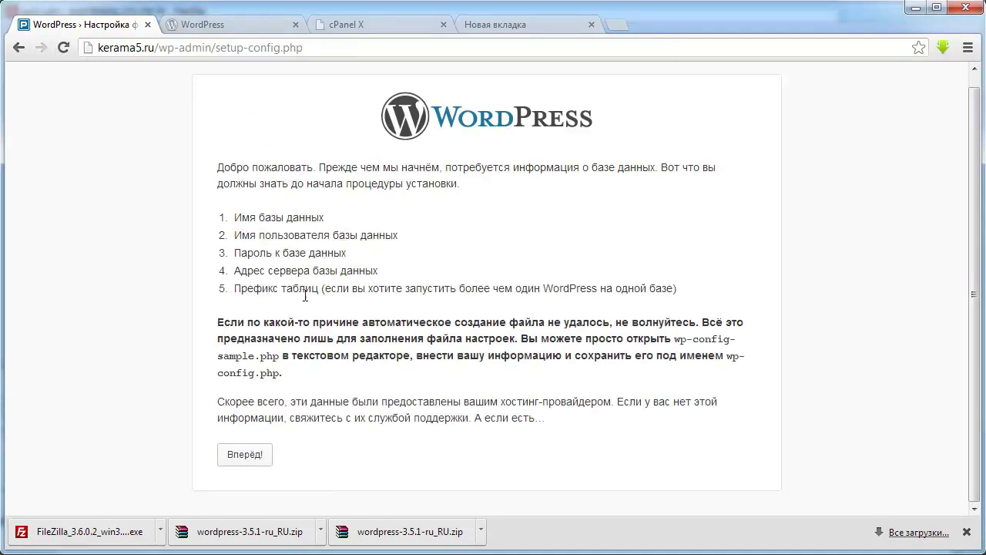
pyautogui.click(254, 456)
# - Fill in bh8786_wp as both database name and username from the notes
pyautogui.click(403, 238)
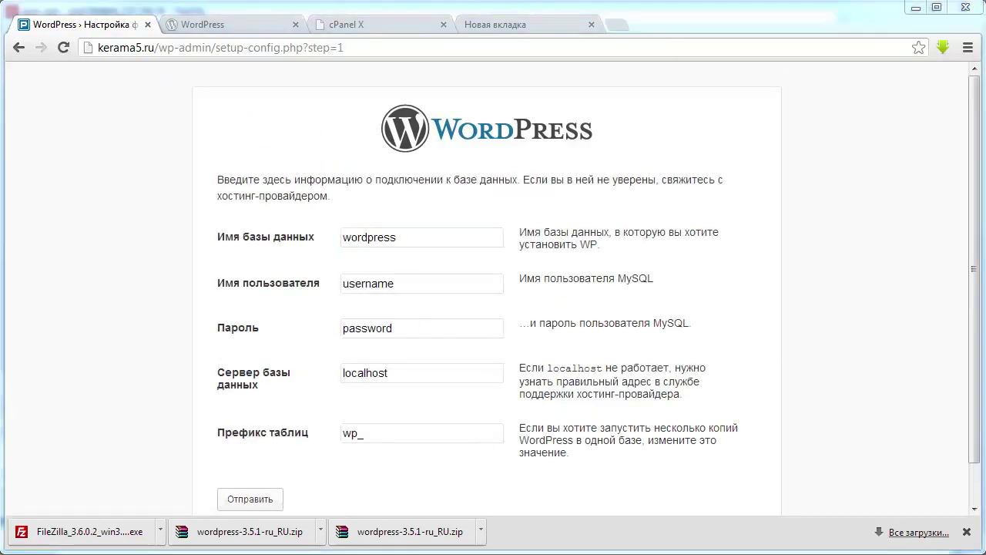
pyautogui.hotkey('alt', 'Tab')
pyautogui.moveTo(121, 447); pyautogui.dragTo(58, 445)
pyautogui.hotkey('ctrl', 'c')
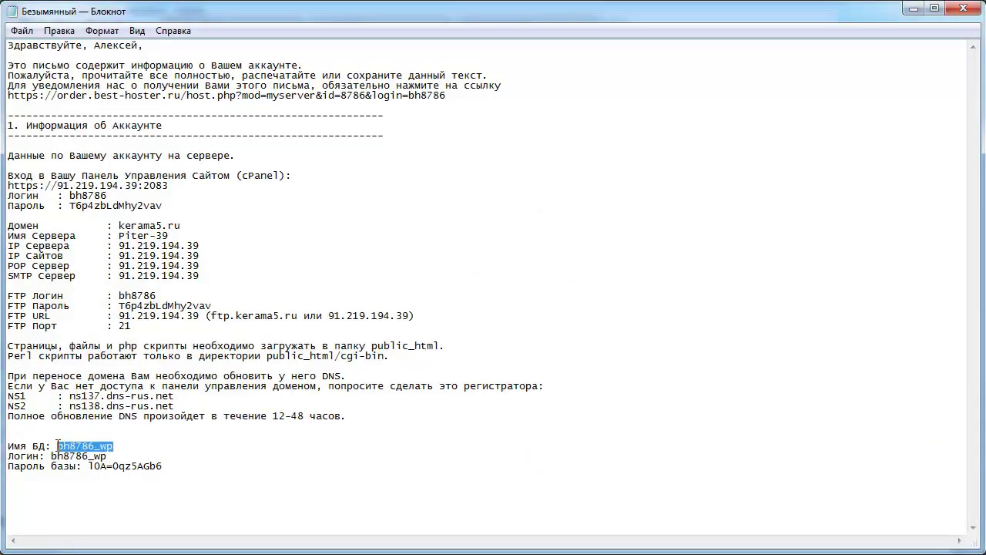
pyautogui.click(914, 9)
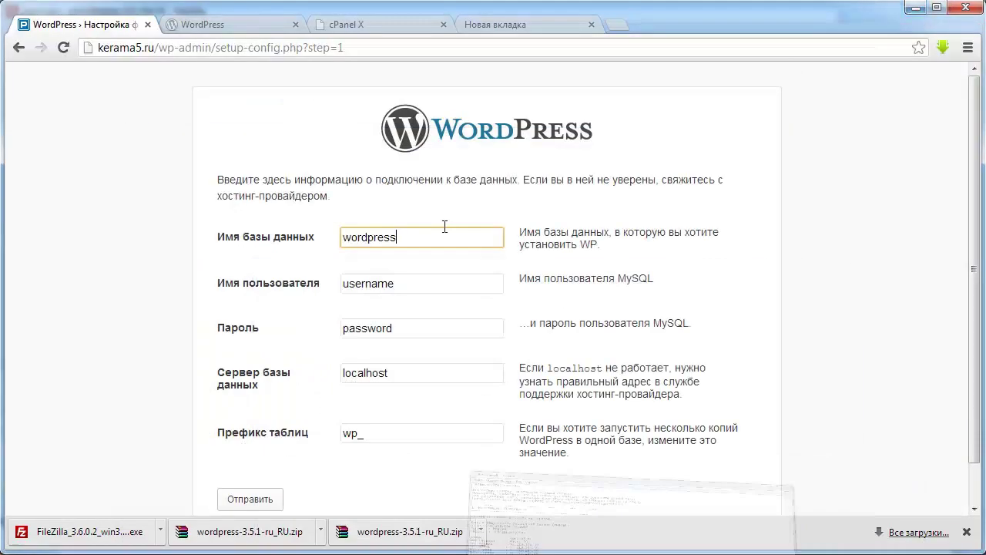
pyautogui.moveTo(422, 237); pyautogui.dragTo(257, 242)
pyautogui.hotkey('ctrl', 'v')
pyautogui.click(419, 283)
pyautogui.moveTo(411, 287); pyautogui.dragTo(270, 279)
pyautogui.hotkey('ctrl', 'v')
# - Paste the database password from the notes and submit the connection details
pyautogui.click(411, 327)
pyautogui.hotkey('alt', 'Tab')
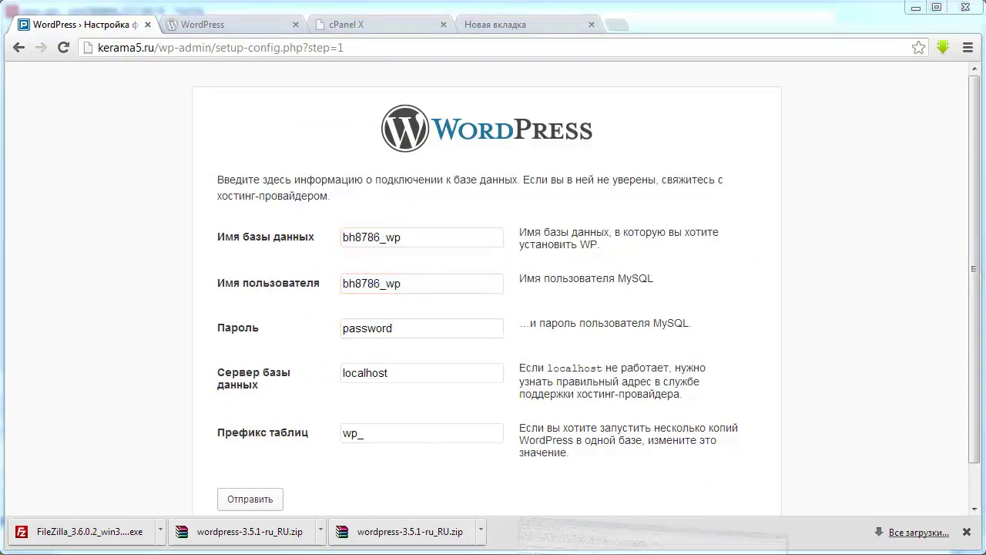
pyautogui.moveTo(164, 467); pyautogui.dragTo(88, 467)
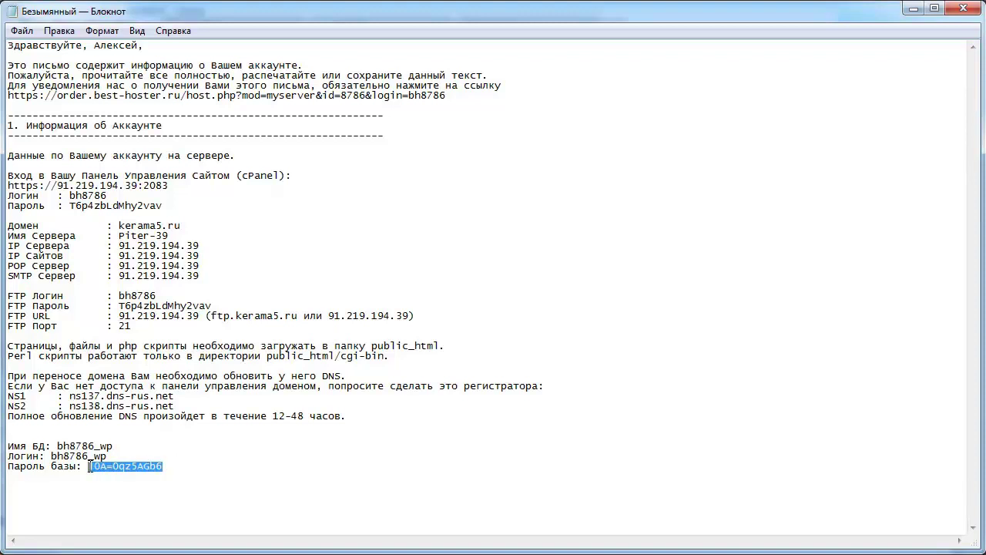
pyautogui.click(177, 470)
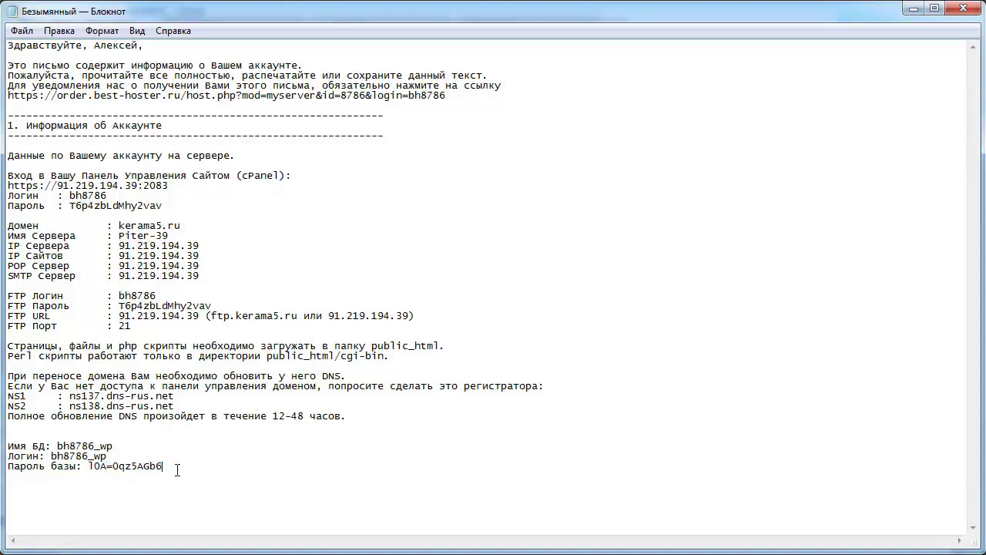
pyautogui.moveTo(91, 466); pyautogui.dragTo(164, 468)
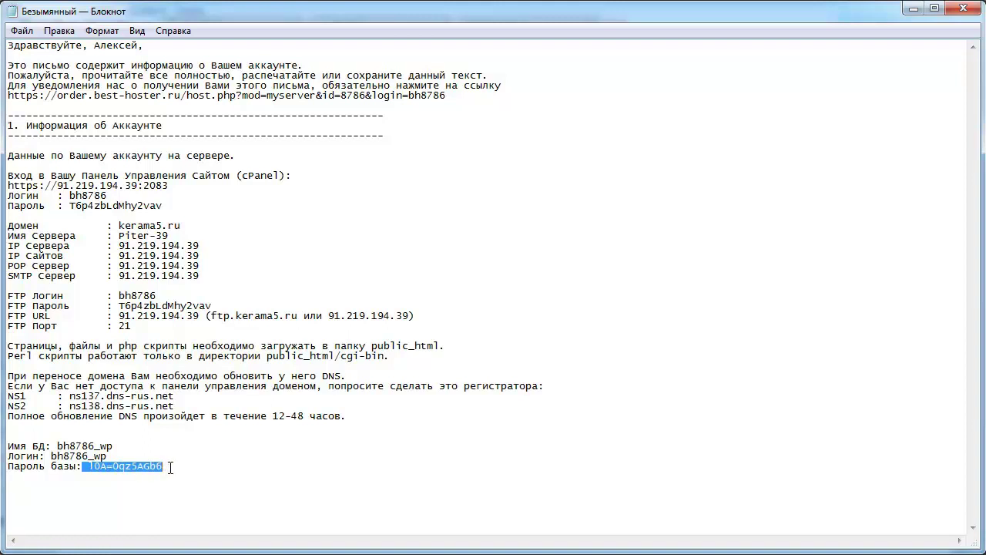
pyautogui.click(171, 468)
pyautogui.moveTo(166, 466); pyautogui.dragTo(90, 467)
pyautogui.hotkey('ctrl', 'c')
pyautogui.click(913, 10)
pyautogui.moveTo(438, 329); pyautogui.dragTo(285, 334)
pyautogui.hotkey('ctrl', 'v')
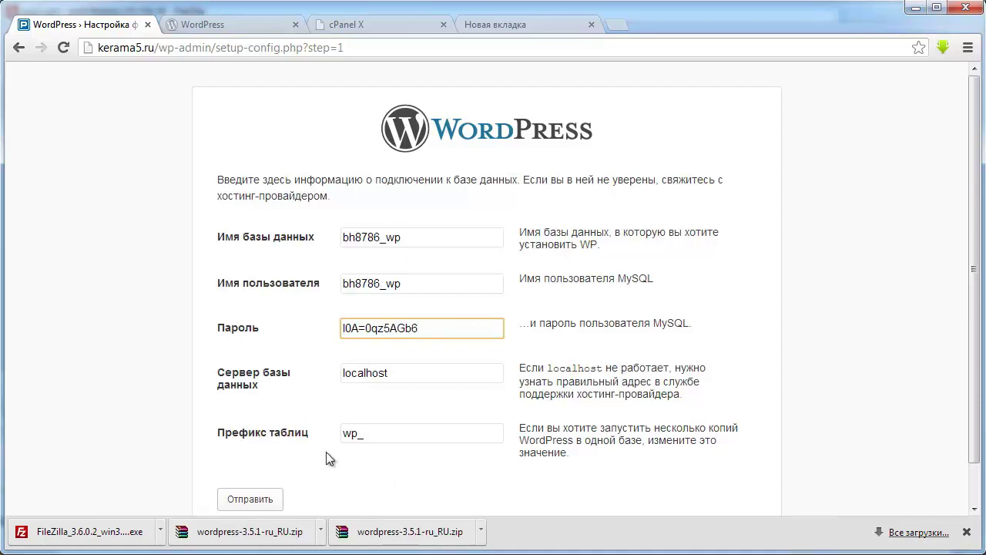
pyautogui.scroll(-1, 326, 456)
pyautogui.click(257, 465)
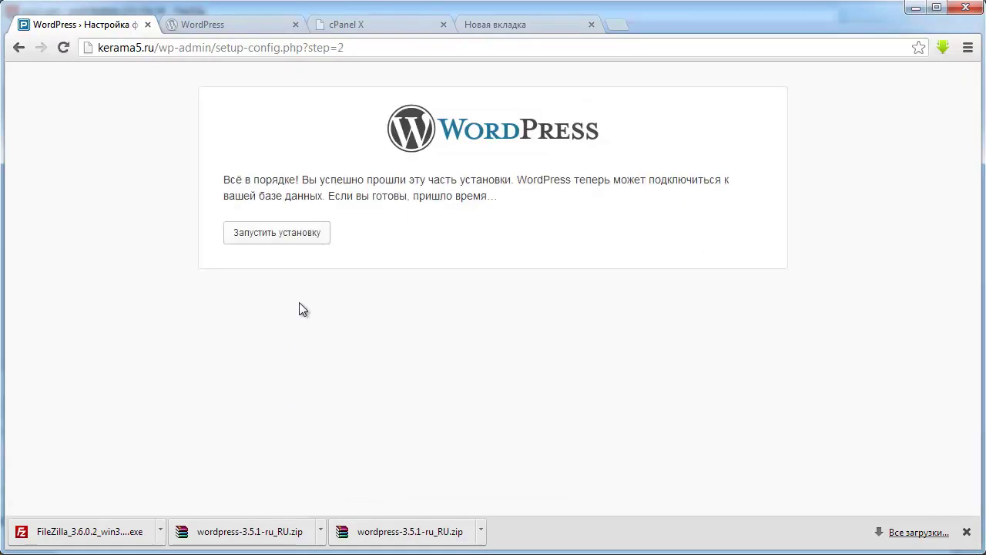
# - Start the WordPress installation and enter 'Керама 5' as the site title
pyautogui.click(279, 241)
pyautogui.scroll(-4, 364, 279)
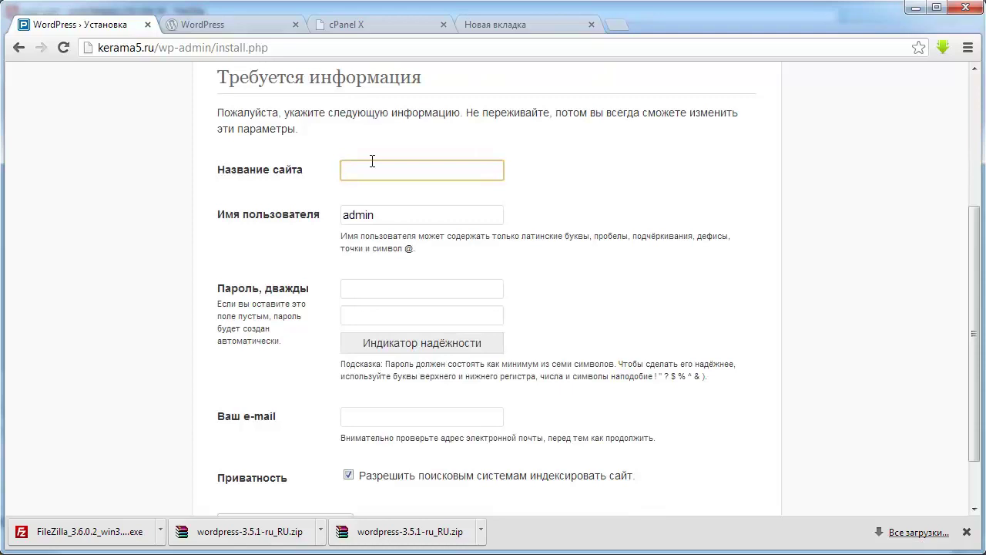
pyautogui.scroll(-2, 372, 161)
pyautogui.scroll(4, 401, 203)
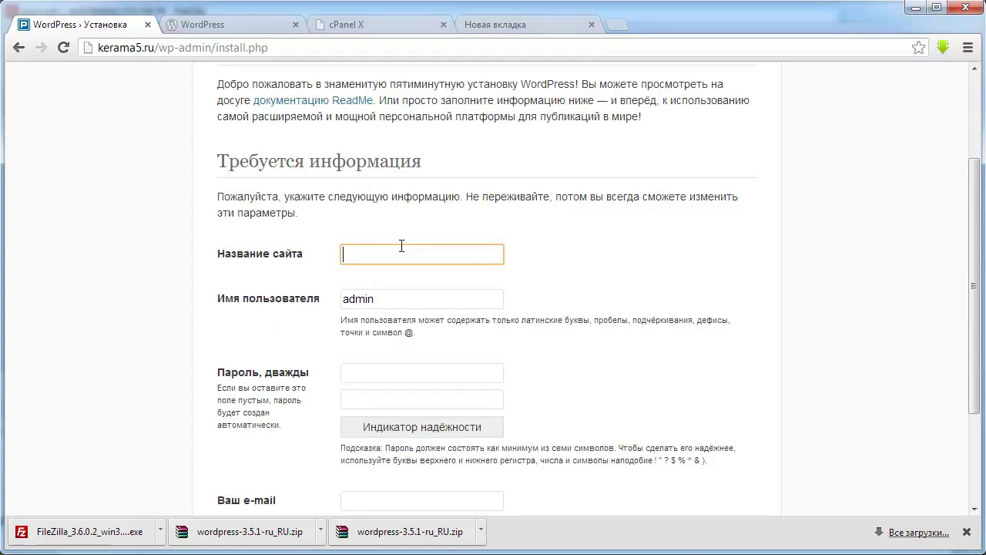
pyautogui.write('Керама 5')
pyautogui.scroll(-2, 387, 290)
pyautogui.scroll(1, 386, 293)
# - Enter the admin password in both fields and install WordPress
pyautogui.click(377, 297)
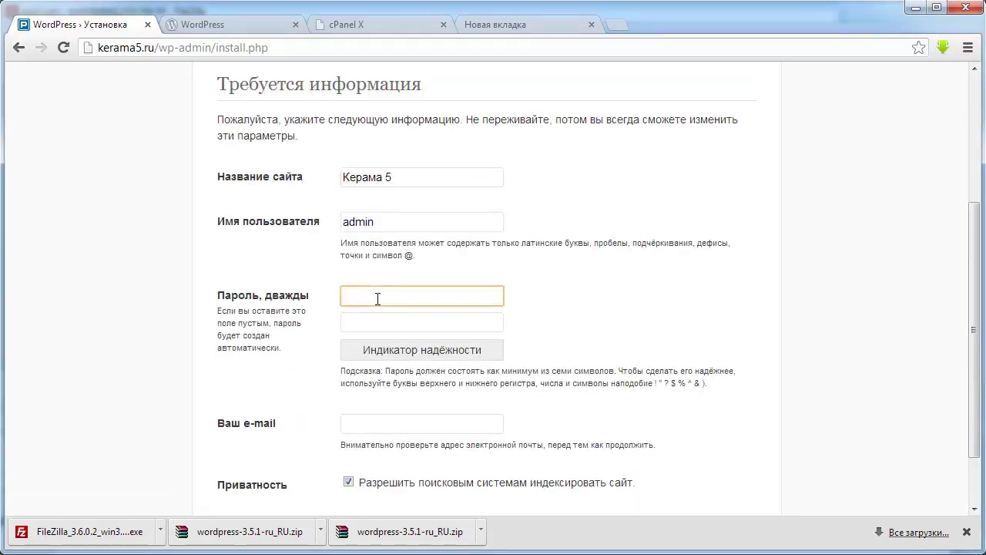
pyautogui.write('123456')
pyautogui.press('Tab')
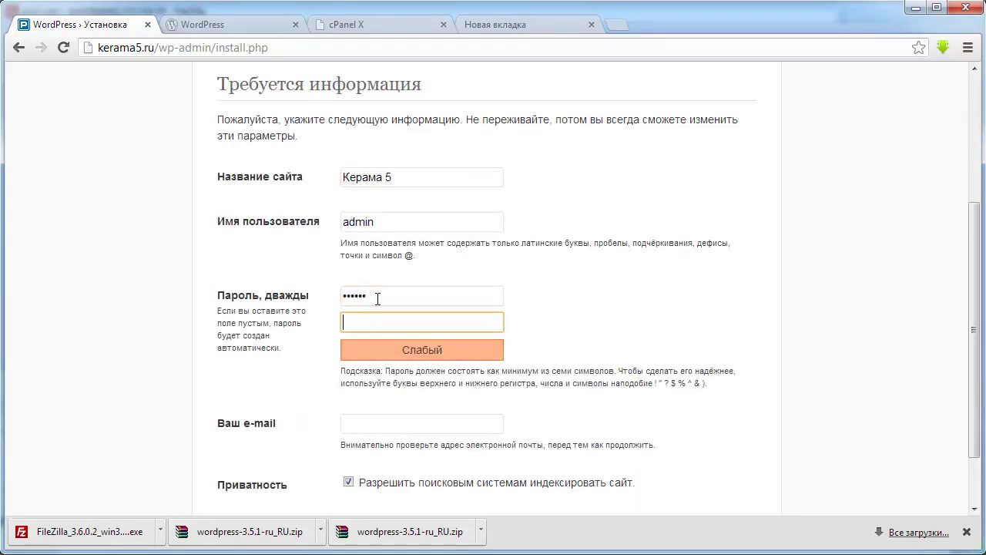
pyautogui.write('123456')
pyautogui.scroll(-1, 378, 299)
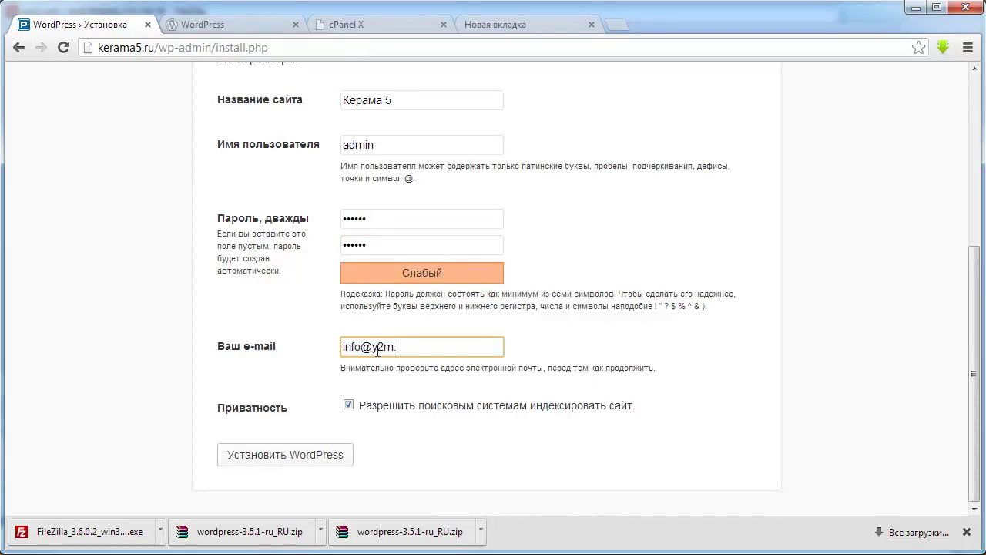
pyautogui.click(265, 462)
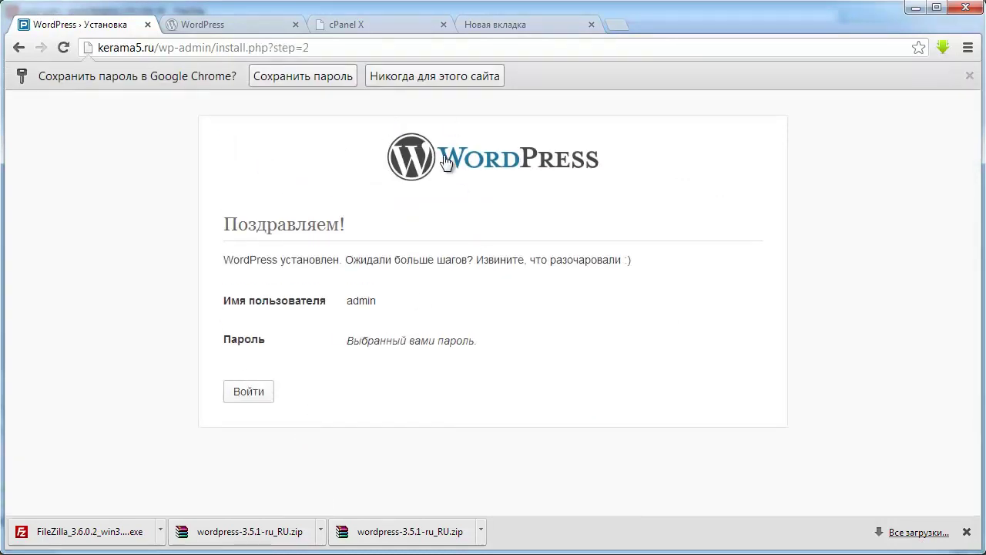
# - View the new Керама 5 front page with its default 'Привет, мир!' post
pyautogui.click(247, 394)
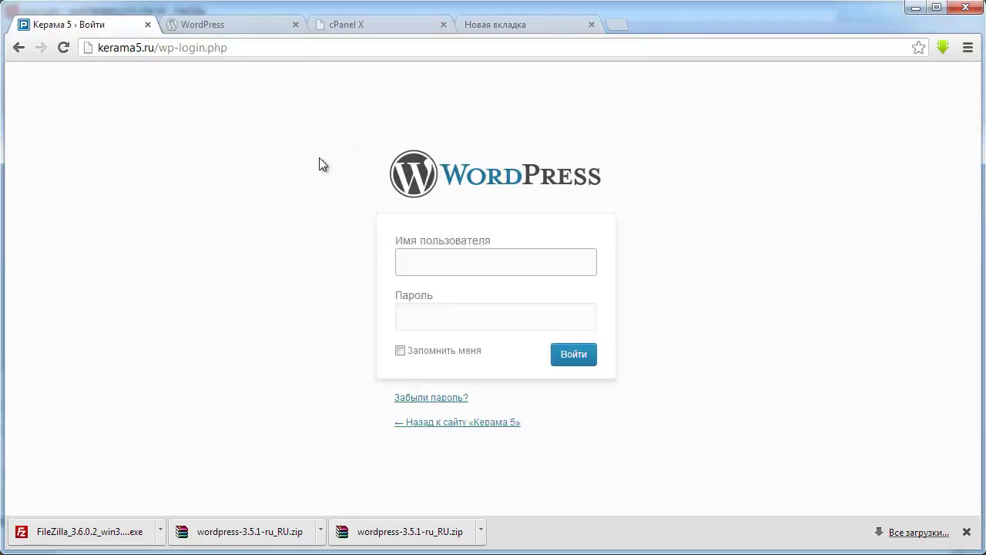
pyautogui.click(437, 426)
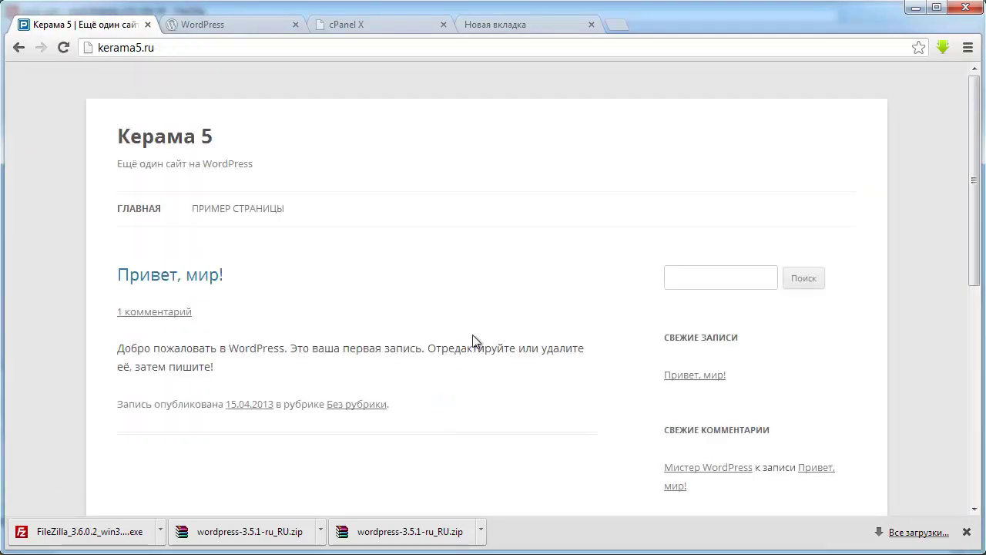
pyautogui.scroll(-6, 436, 166)
pyautogui.scroll(6, 444, 168)
pyautogui.scroll(-6, 402, 176)
pyautogui.scroll(6, 402, 176)
# - Load kerama5.ru/wp-admin to reach the admin login page
pyautogui.click(211, 48)
pyautogui.click(206, 48)
pyautogui.write('/')
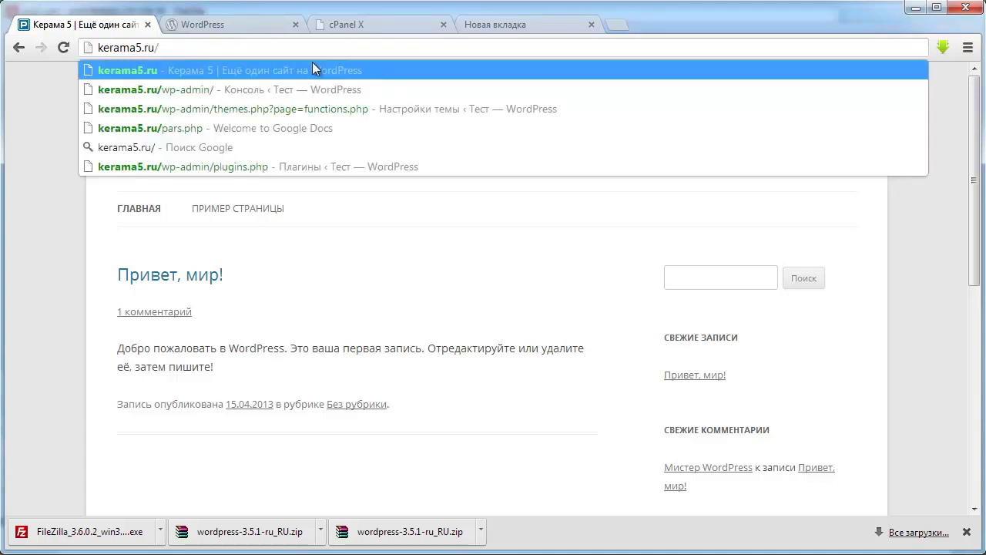
pyautogui.write('wp-a')
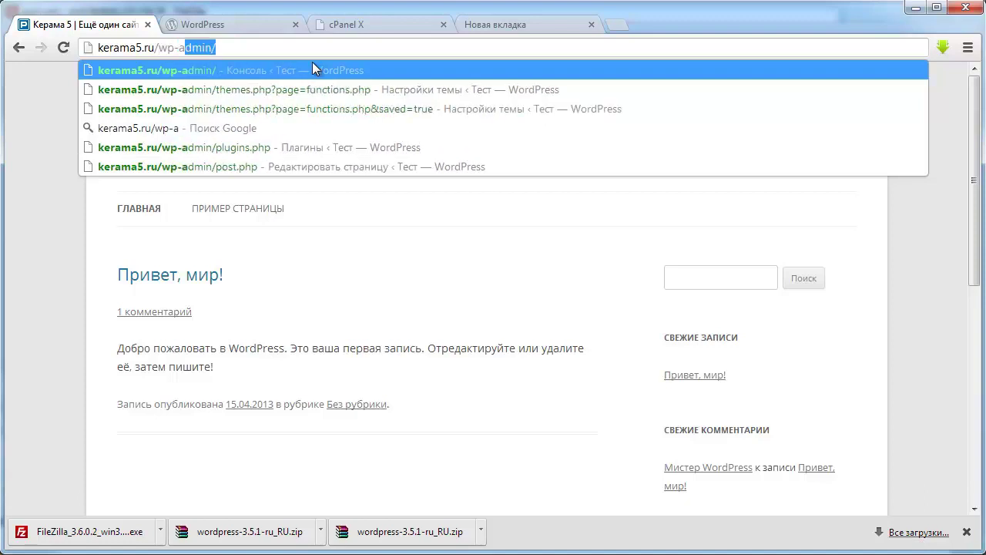
pyautogui.press('Right')
pyautogui.press('BackSpace')
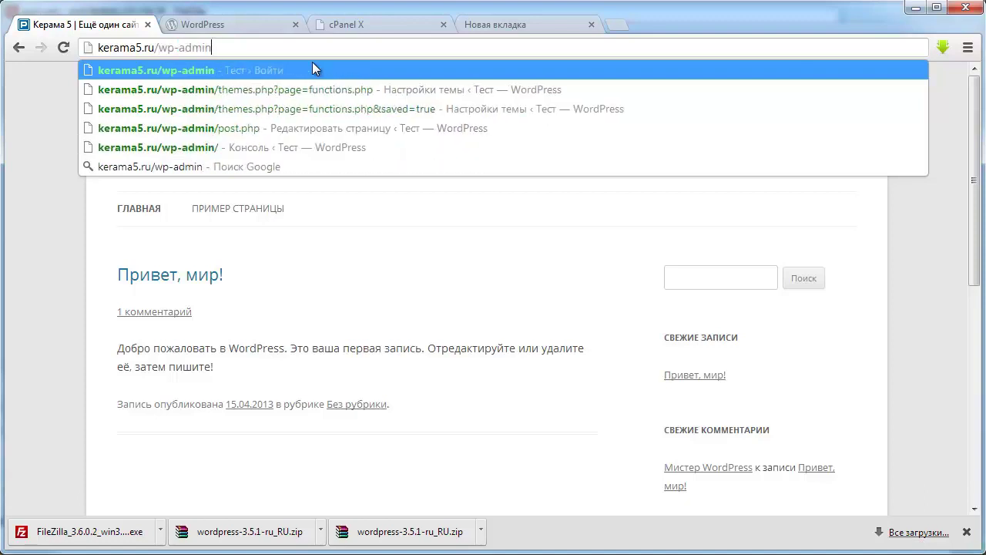
pyautogui.press('Return')
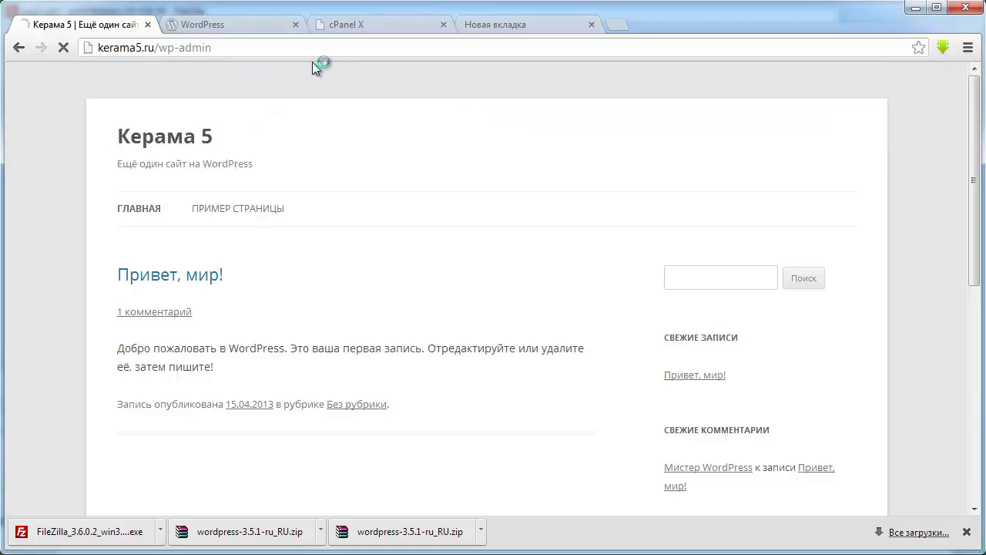
# - Log in to the admin area with the saved username and password
pyautogui.click(457, 261)
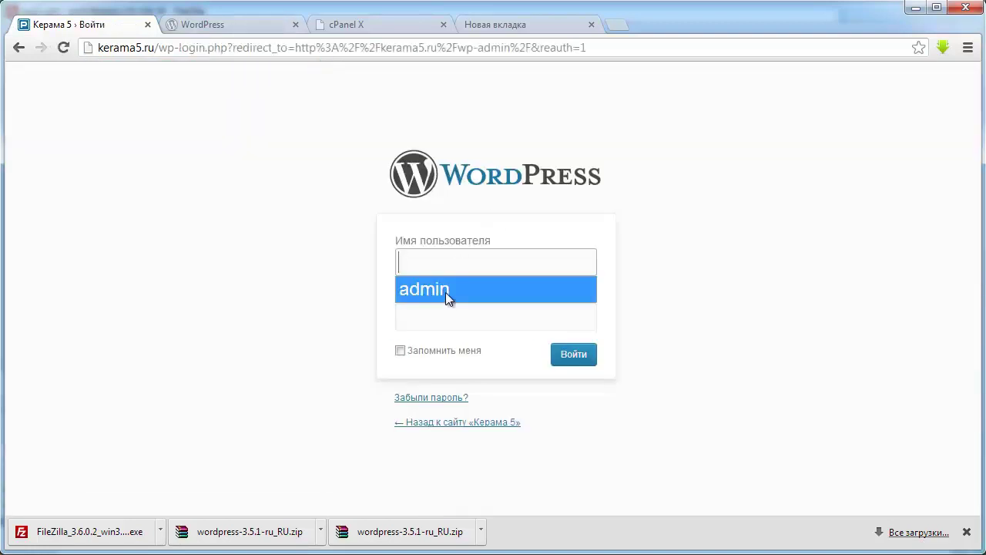
pyautogui.click(446, 289)
pyautogui.click(450, 318)
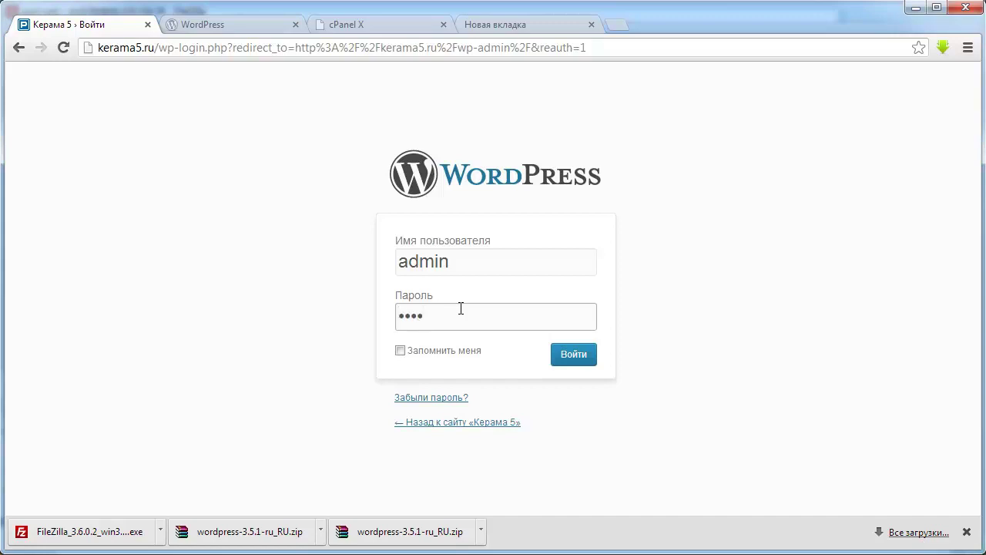
pyautogui.click(574, 356)
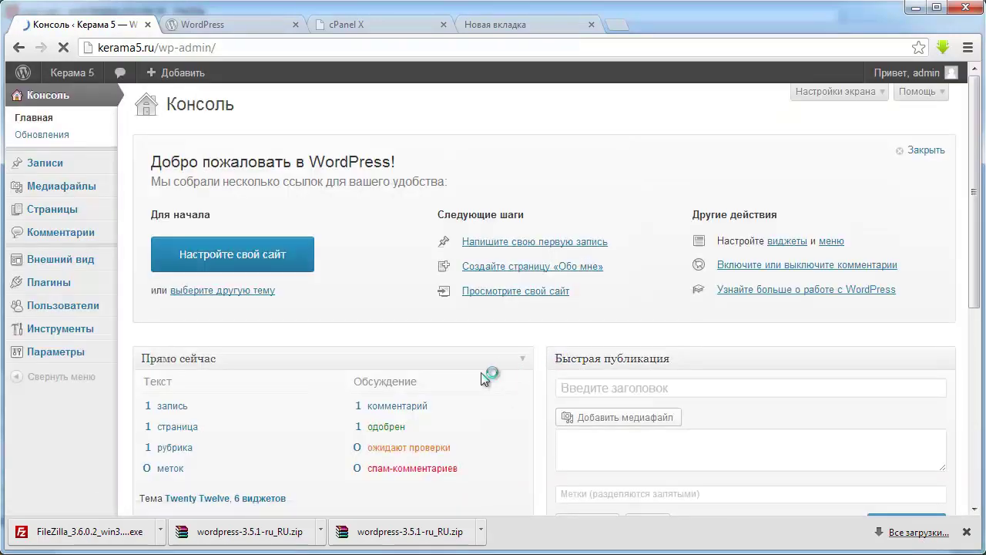
# - Activate the Y2M theme from the Внешний вид > Темы list
pyautogui.moveTo(86, 260)
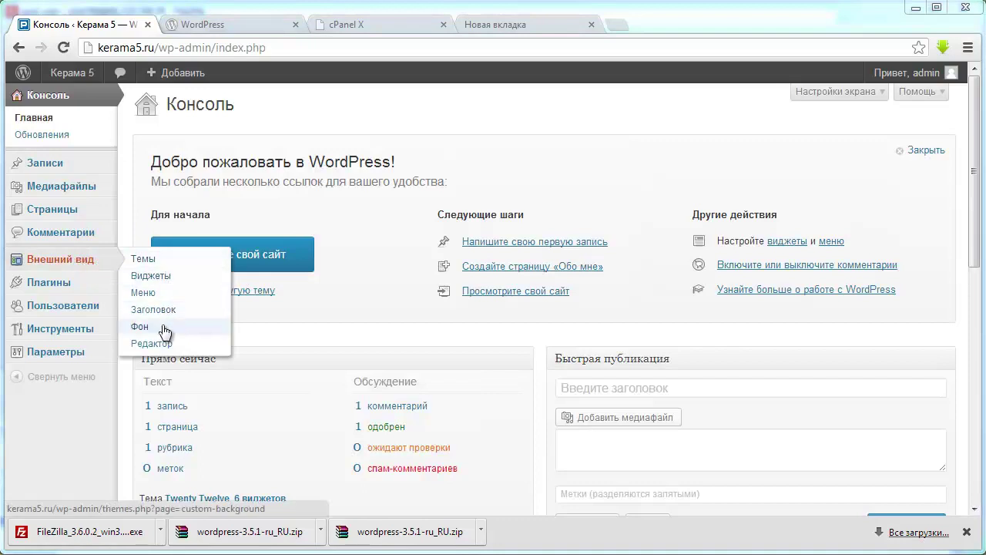
pyautogui.click(161, 262)
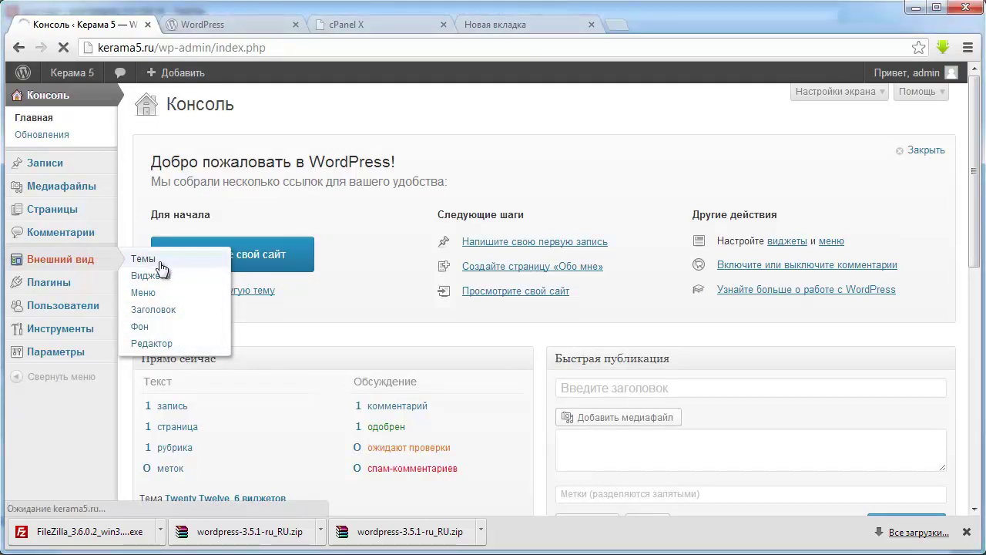
pyautogui.scroll(-2, 509, 355)
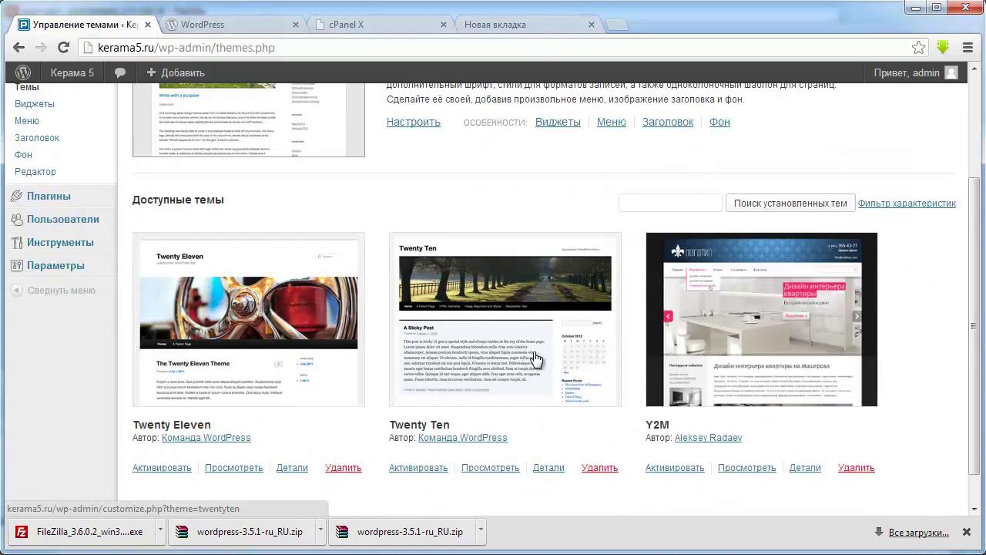
pyautogui.scroll(-1, 535, 359)
pyautogui.click(684, 427)
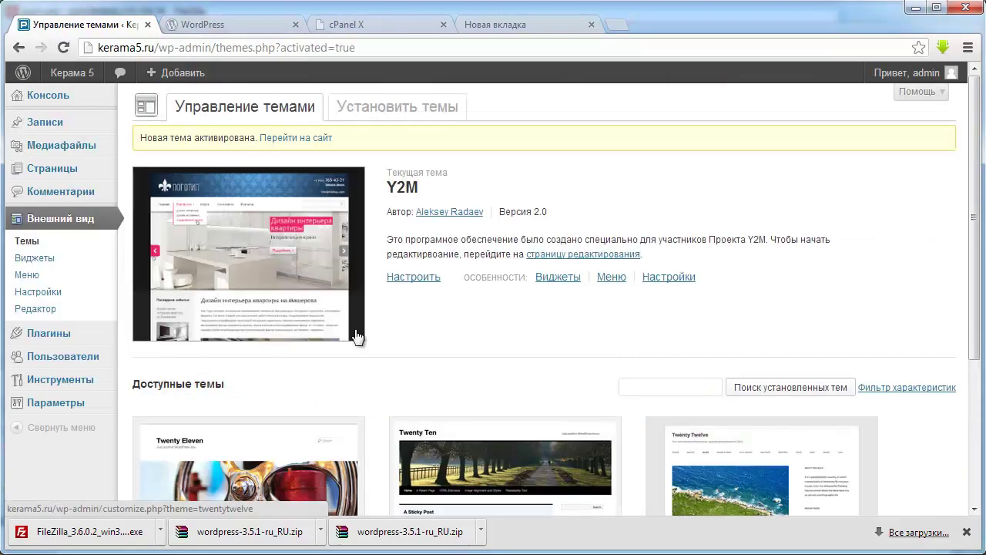
pyautogui.moveTo(59, 337)
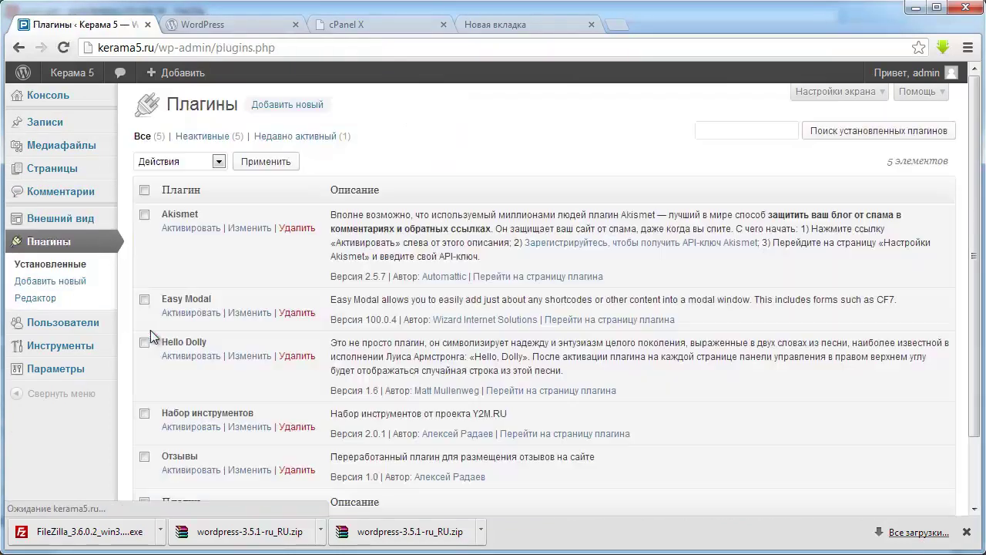
# - Activate the Easy Modal, Набор инструментов and Отзывы plugins
pyautogui.scroll(-2, 229, 271)
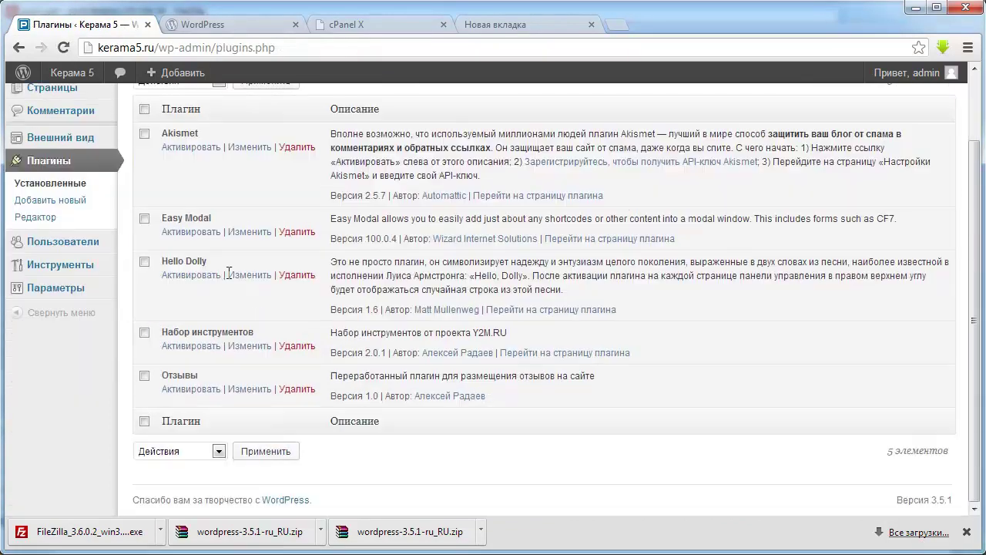
pyautogui.click(196, 232)
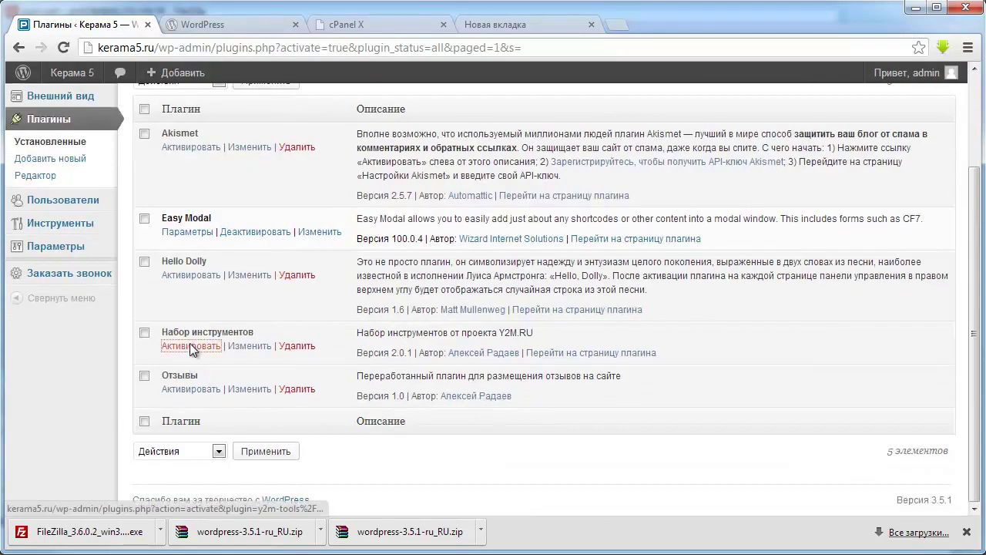
pyautogui.click(192, 345)
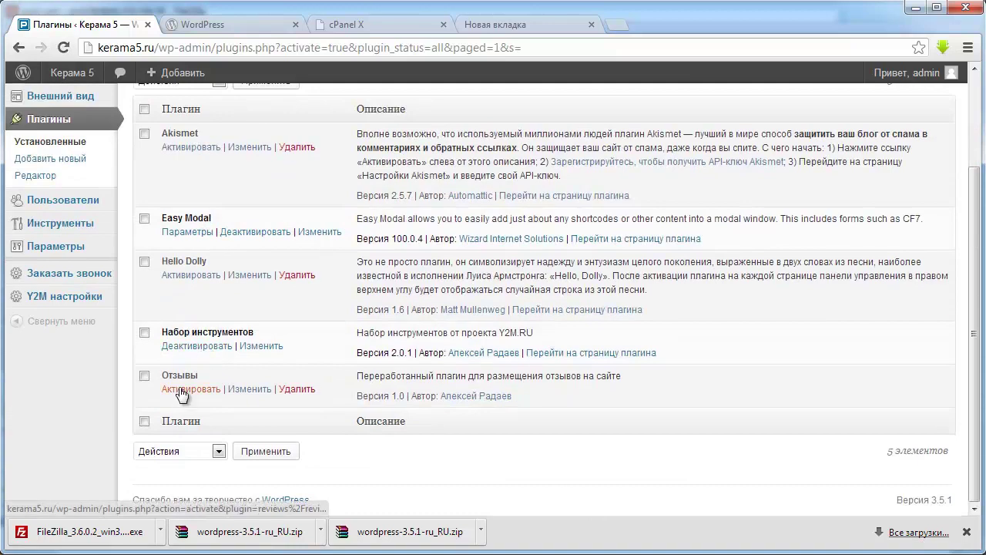
pyautogui.click(182, 389)
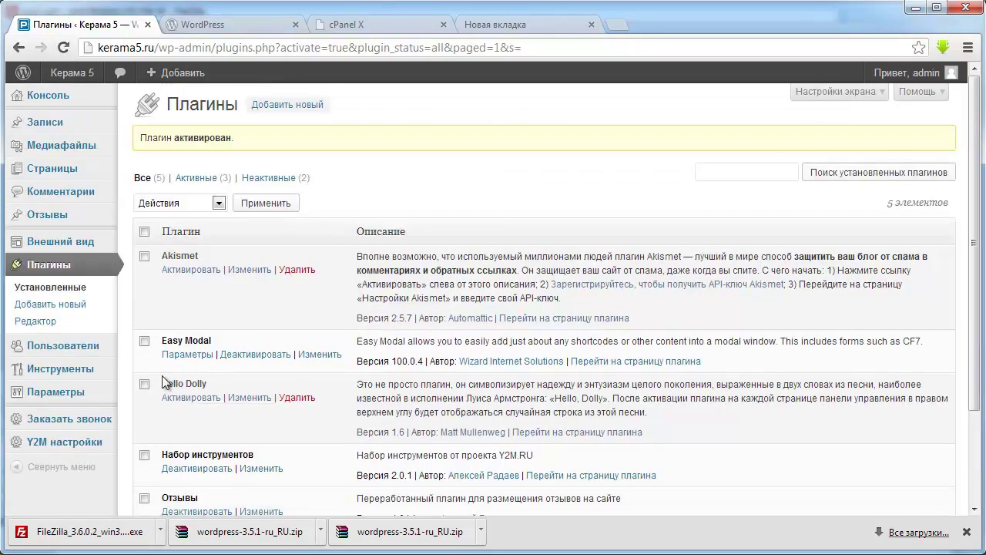
# - Open the live Керама 5 site in a new tab via Перейти на сайт
pyautogui.moveTo(68, 249)
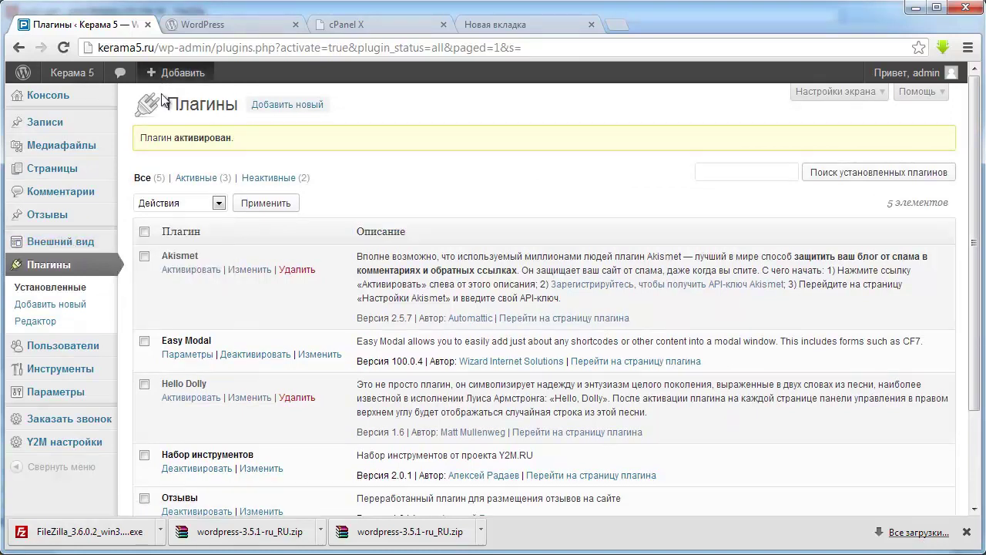
pyautogui.moveTo(77, 72)
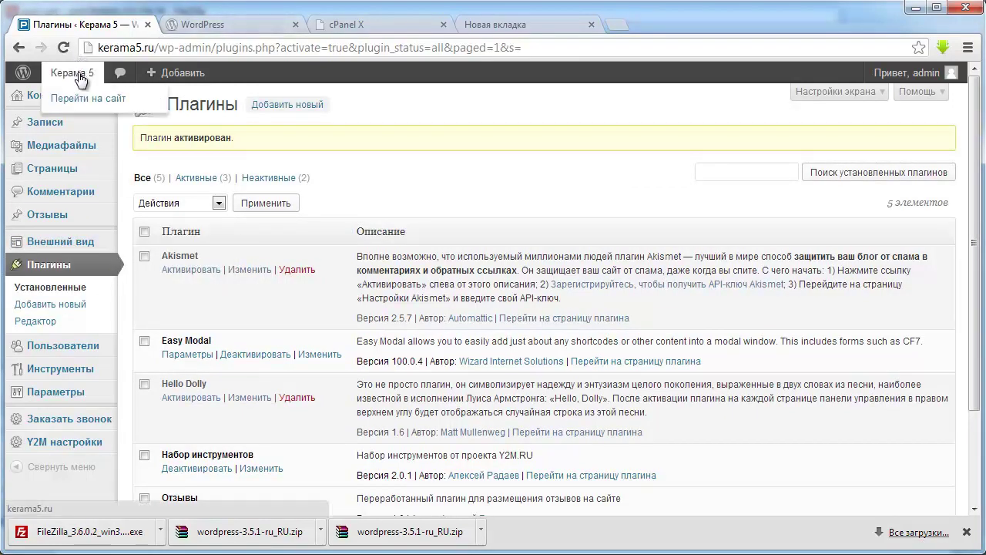
pyautogui.middleClick(82, 98)
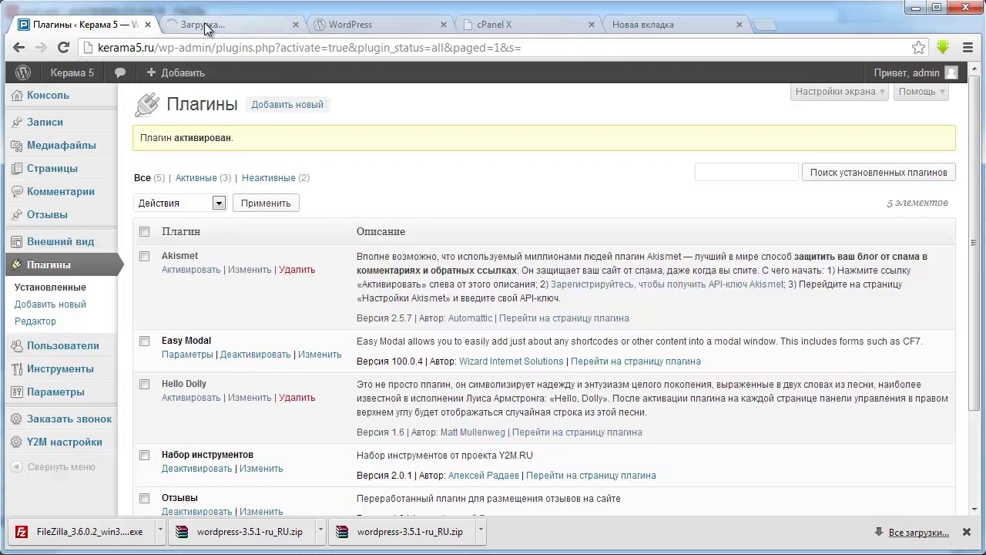
pyautogui.click(204, 24)
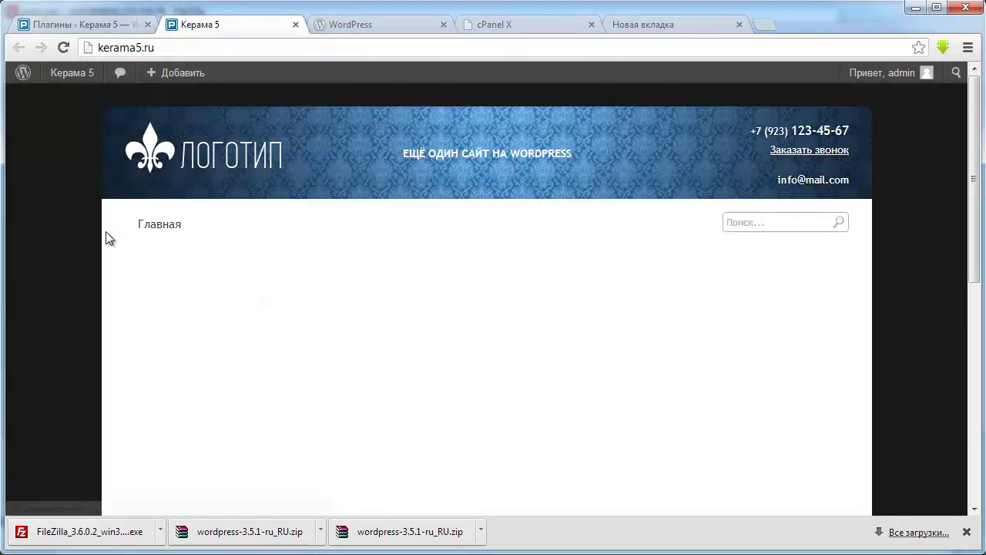
pyautogui.scroll(-2, 226, 269)
pyautogui.scroll(-4, 299, 252)
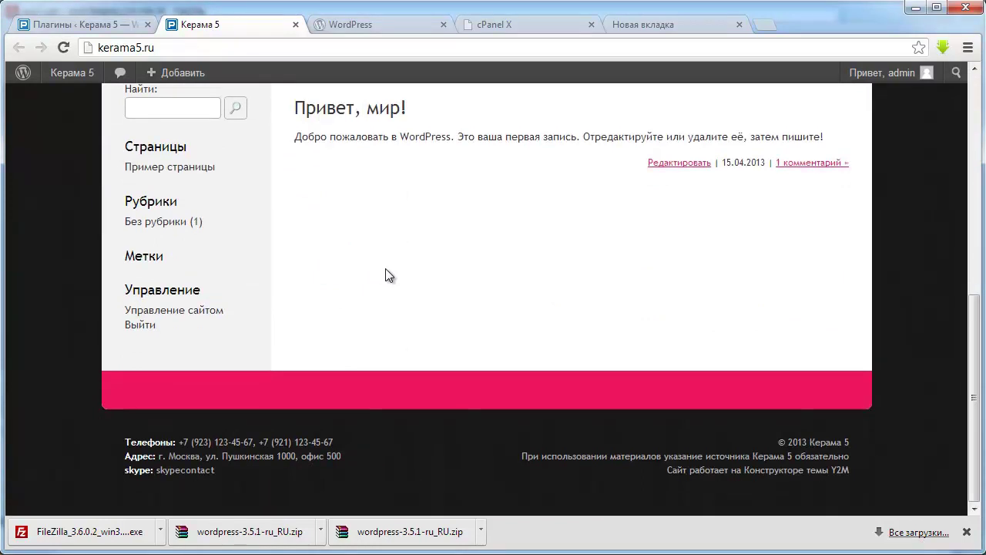
pyautogui.scroll(6, 388, 275)
pyautogui.scroll(-3, 396, 284)
pyautogui.scroll(3, 18, 324)
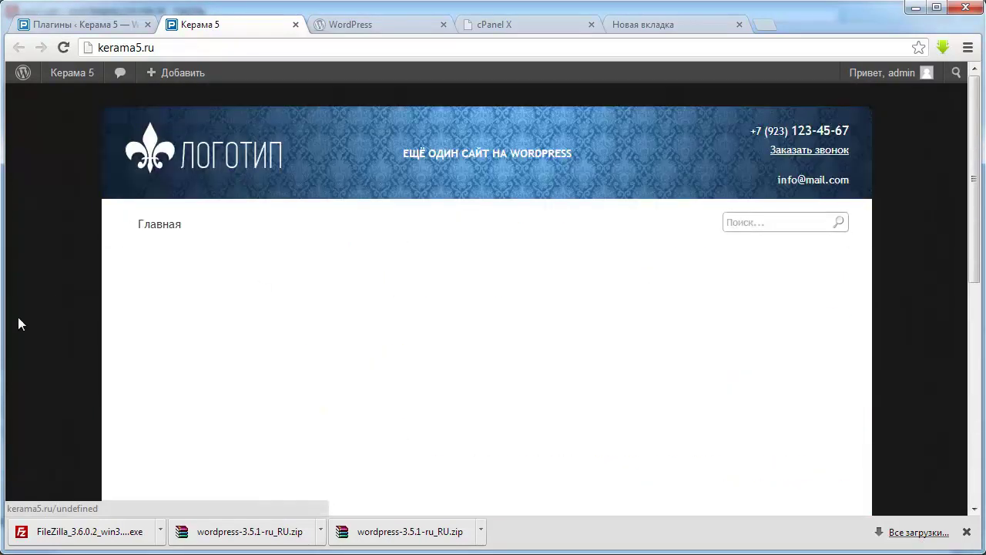
pyautogui.scroll(-3, 269, 355)
pyautogui.scroll(3, 386, 339)
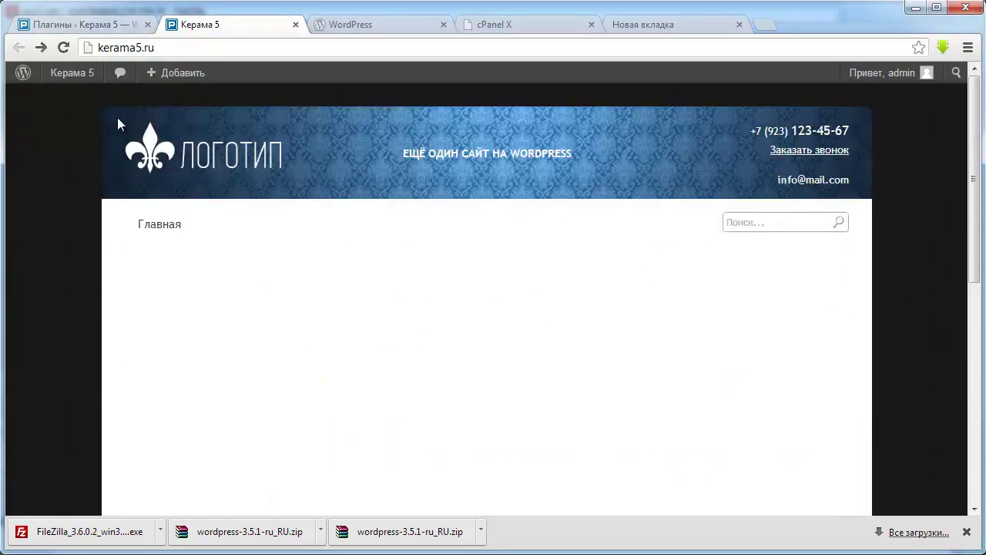
pyautogui.scroll(-5, 123, 170)
pyautogui.click(62, 25)
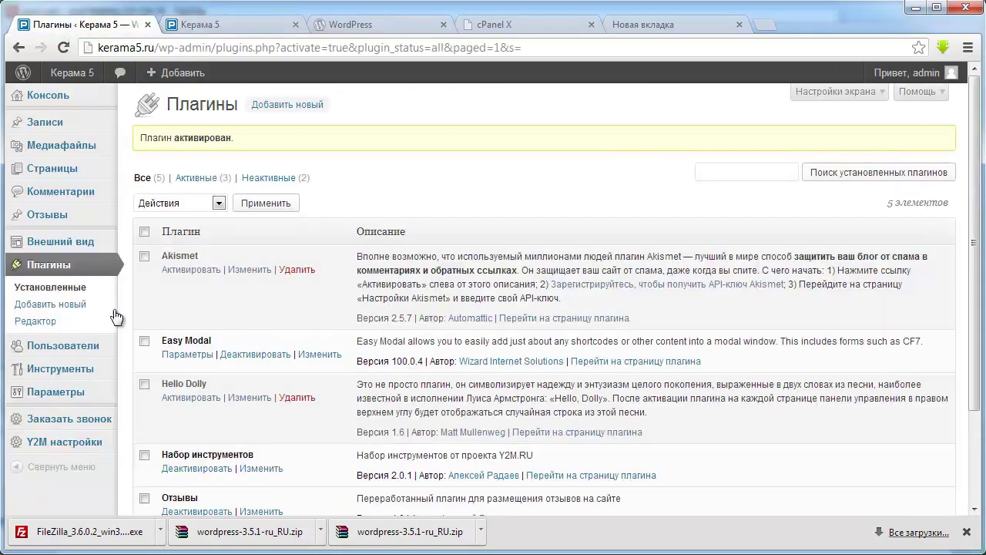
# - Open Y2M theme settings and browse Макет, Шапка, Контент and Подвал tabs to footer options
pyautogui.click(165, 292)
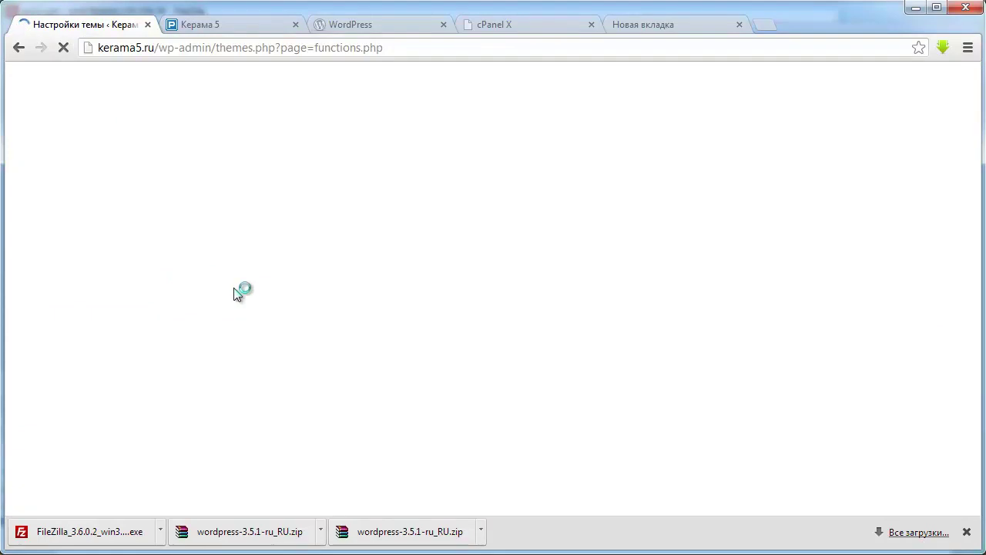
pyautogui.scroll(-3, 509, 266)
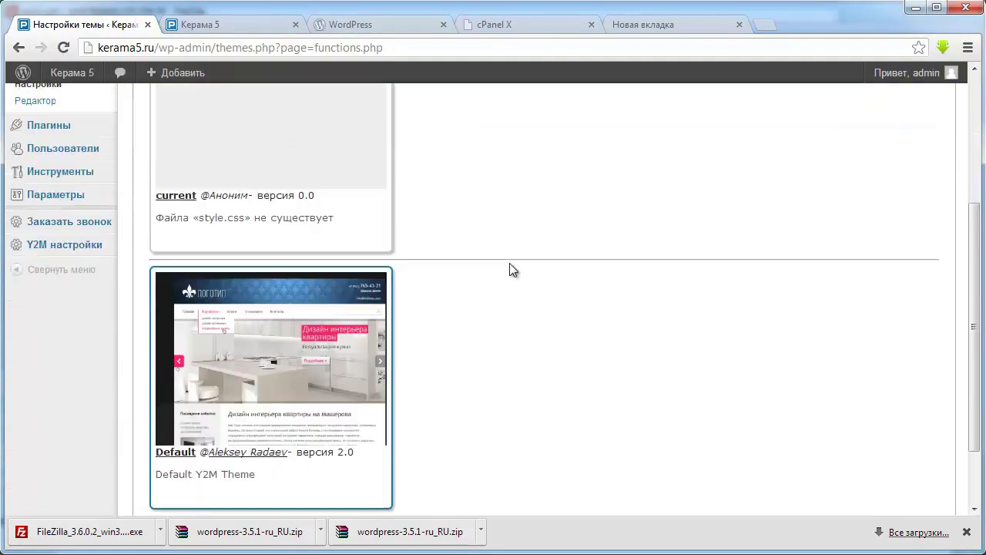
pyautogui.scroll(2, 509, 266)
pyautogui.click(217, 117)
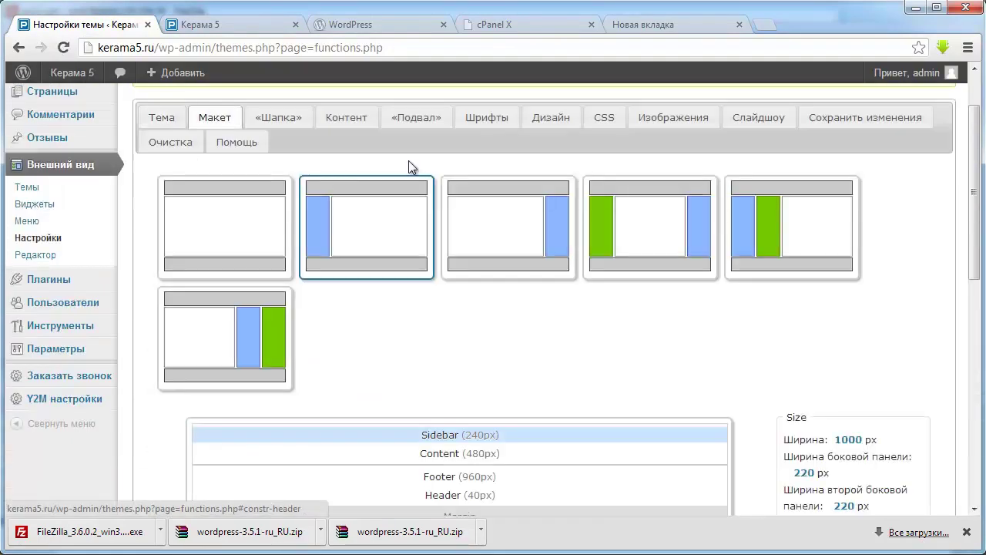
pyautogui.click(277, 119)
pyautogui.click(355, 118)
pyautogui.click(416, 117)
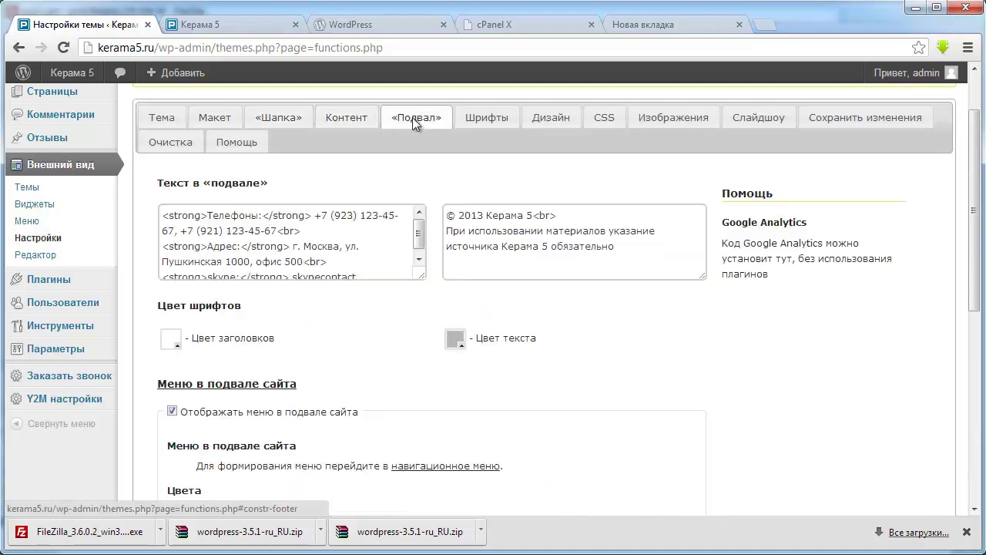
pyautogui.scroll(1, 560, 176)
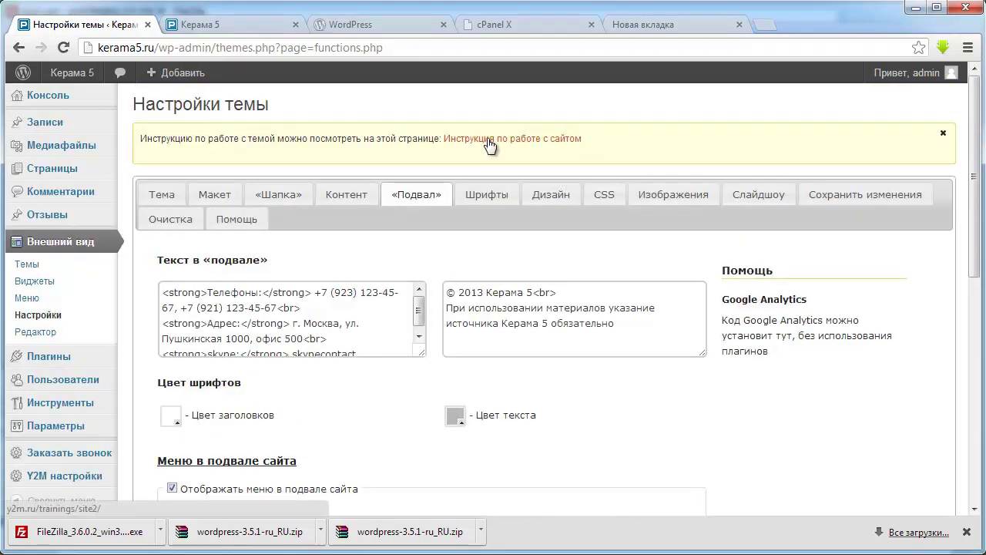
pyautogui.scroll(-7, 624, 408)
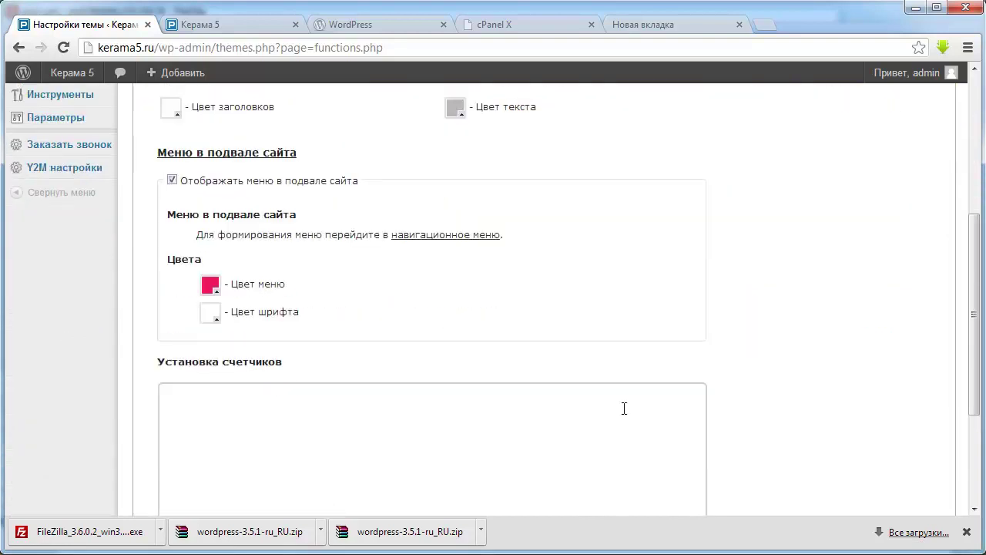